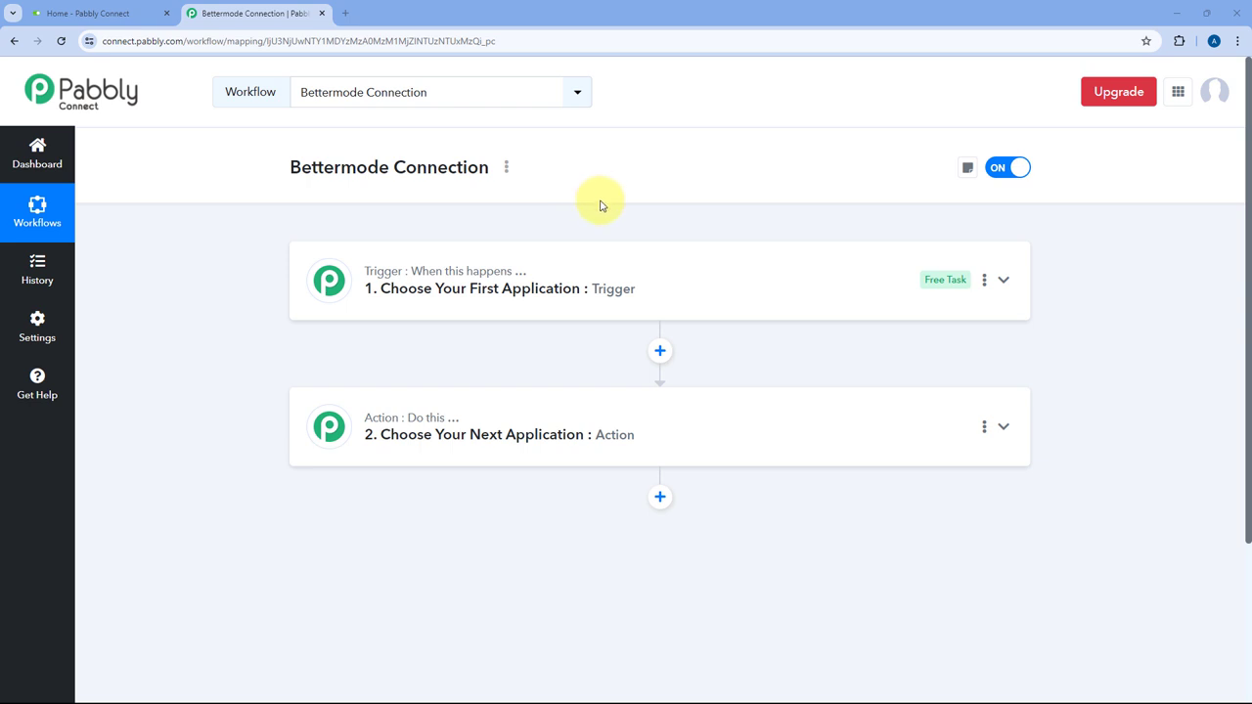
Step: Scroll down the new Bettermode Connection workflow to reveal its empty Trigger and Action steps
scroll(601, 199, "down", 2)
Step: Set the action step's app to Bettermode
left_click(723, 231)
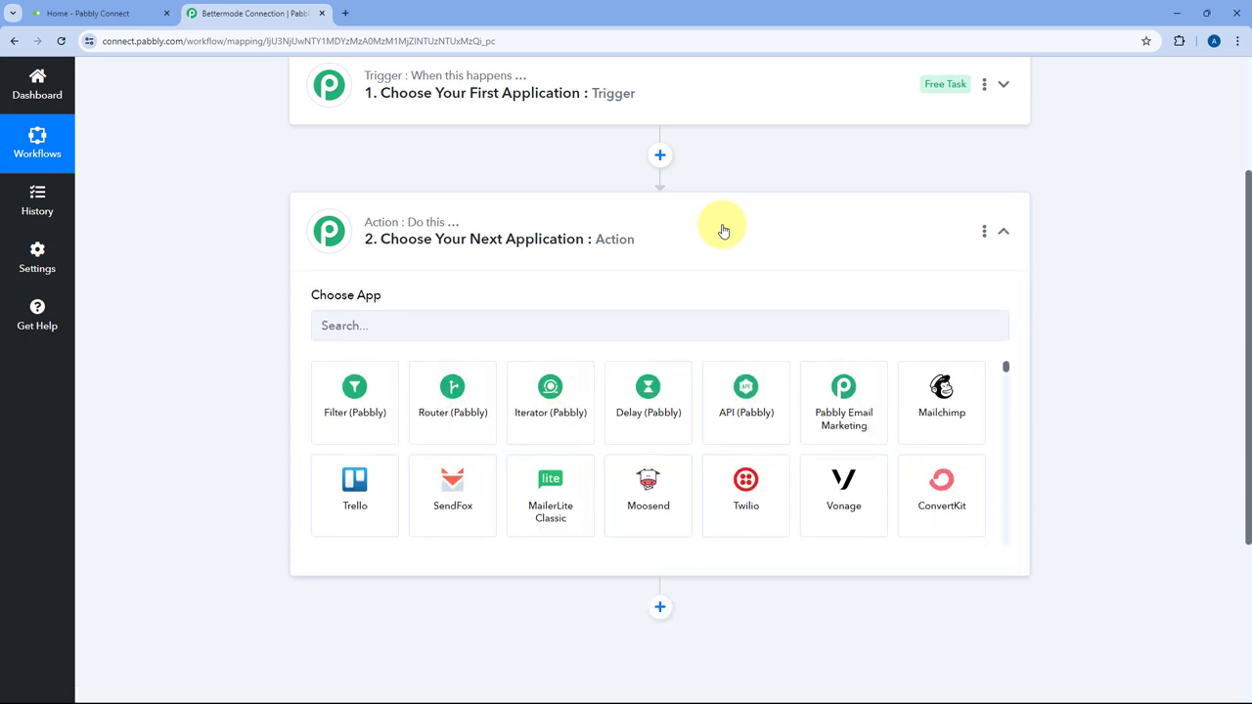
left_click(352, 275)
type("Bettermode")
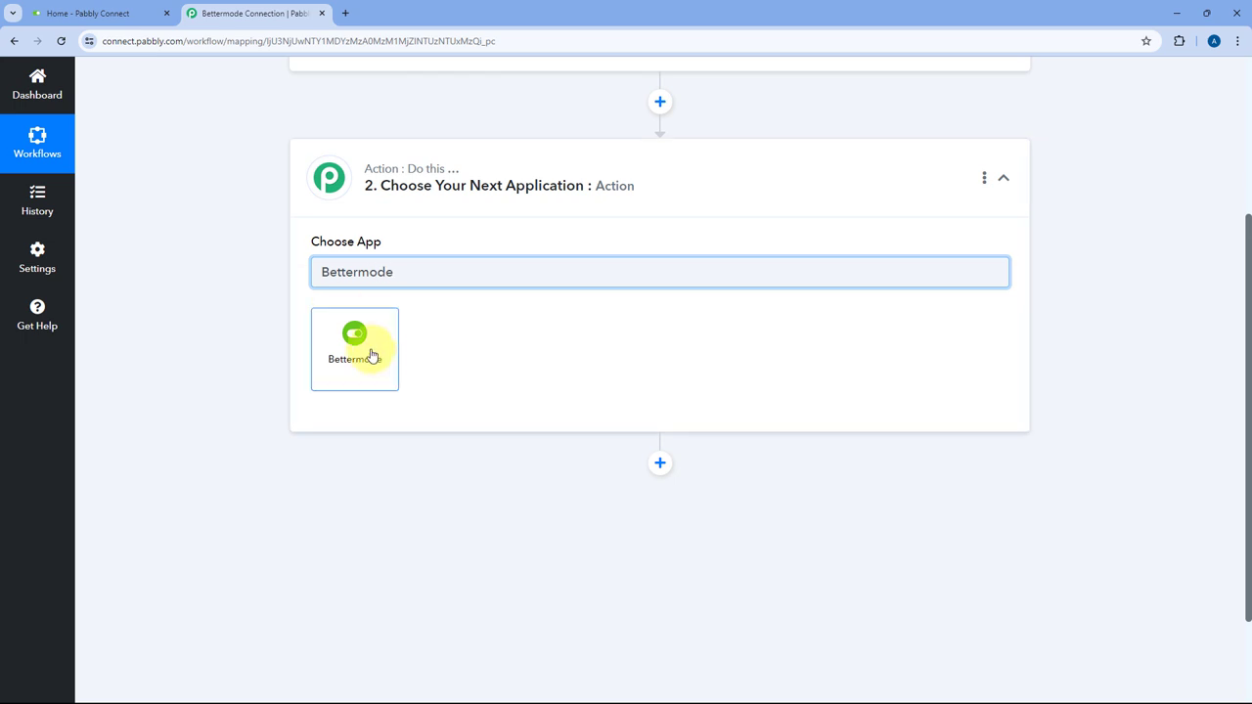
left_click(372, 355)
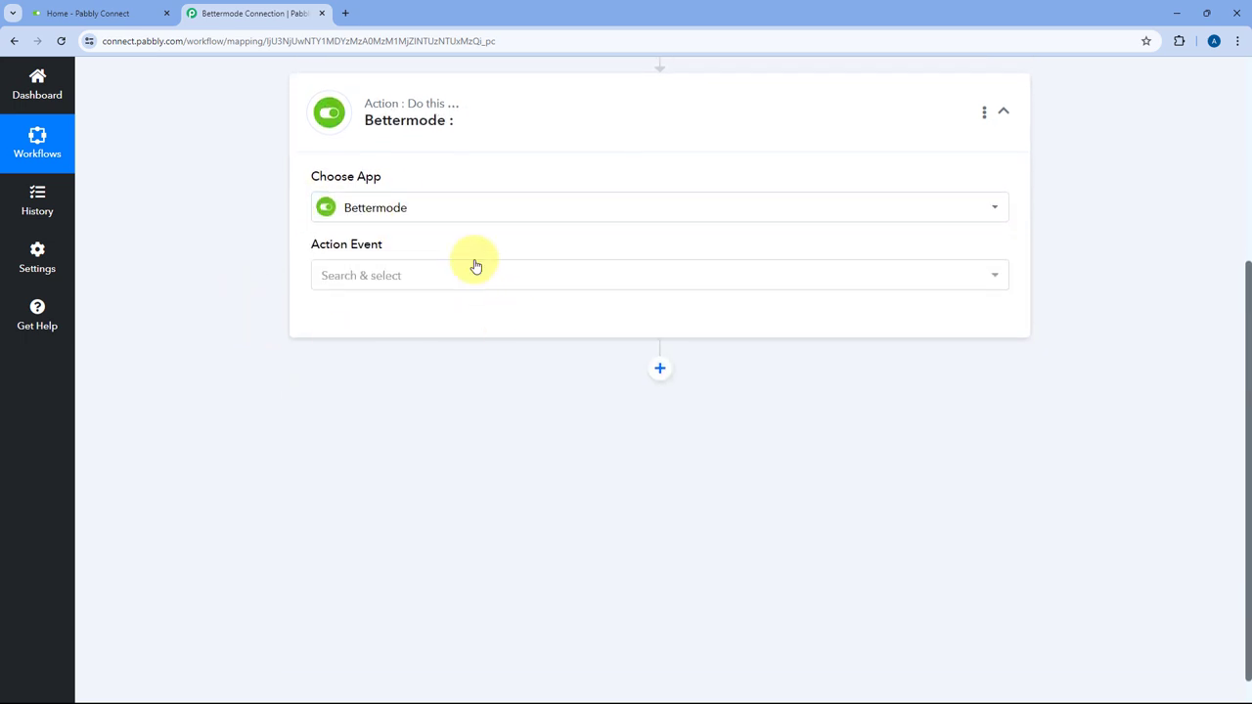
Step: Choose Create New Post as the Bettermode action event
left_click(427, 274)
scroll(486, 355, "down", 2)
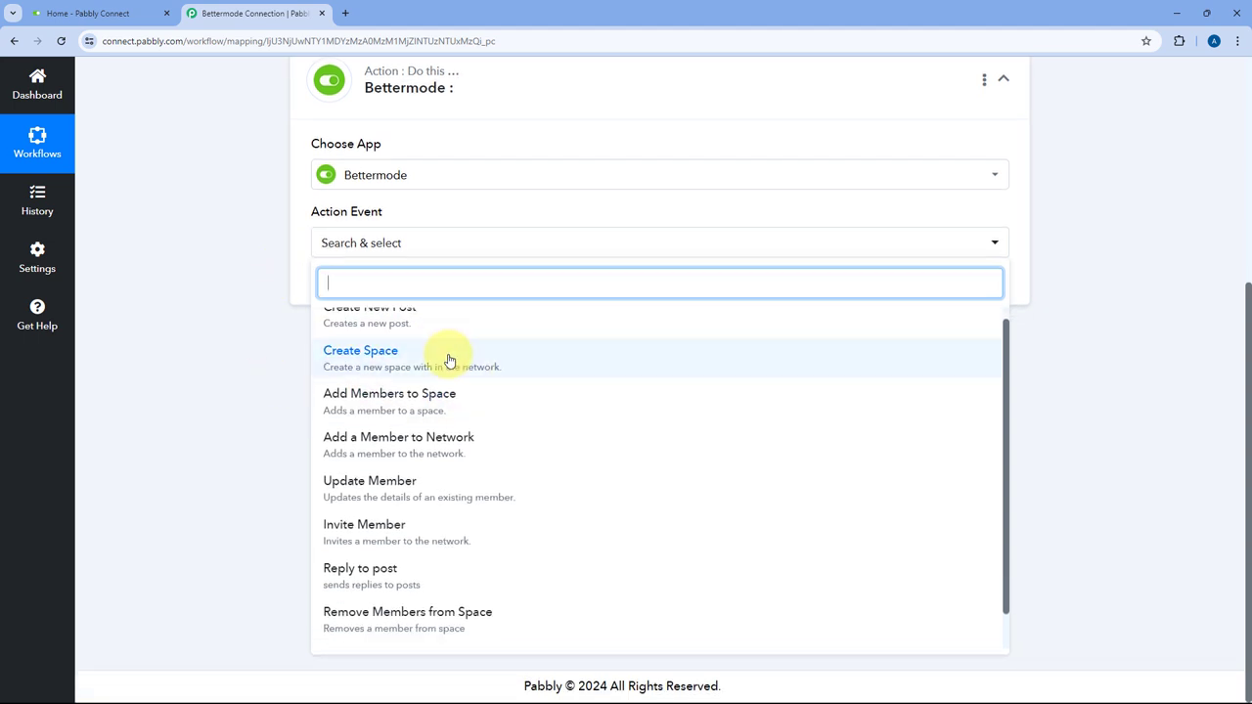
scroll(456, 391, "down", 1)
scroll(489, 465, "up", 1)
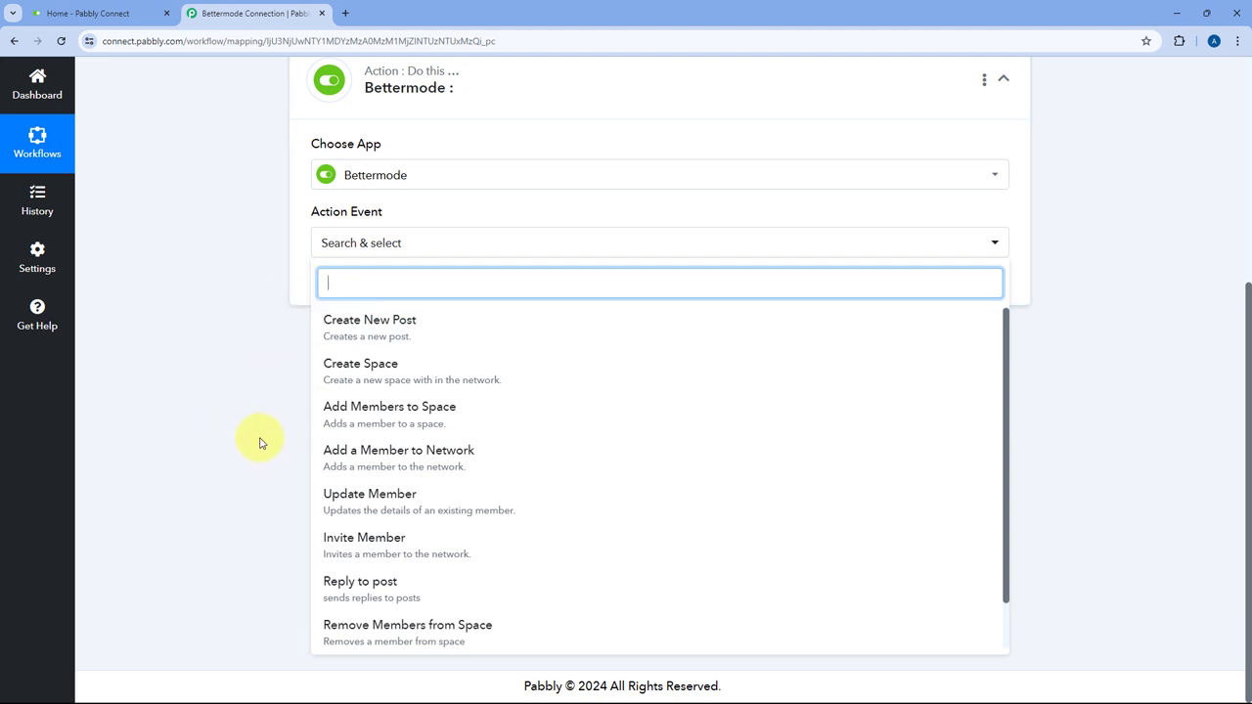
scroll(480, 419, "down", 1)
scroll(480, 418, "up", 1)
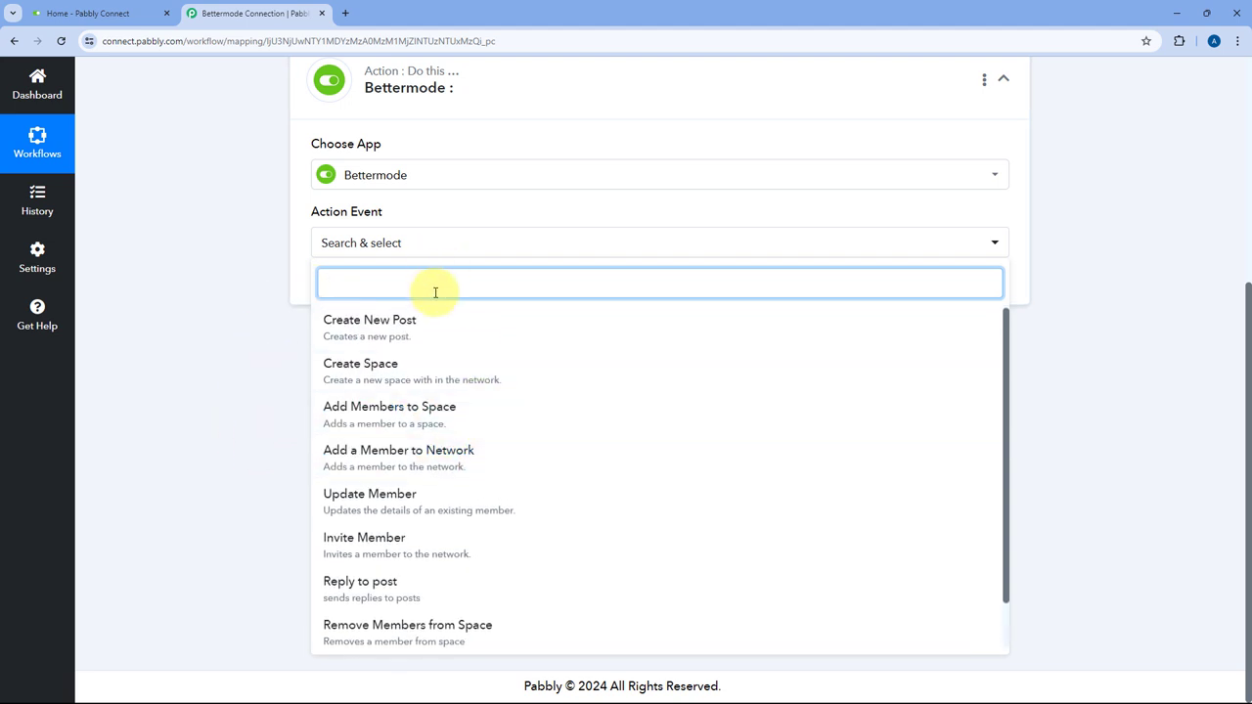
left_click(433, 326)
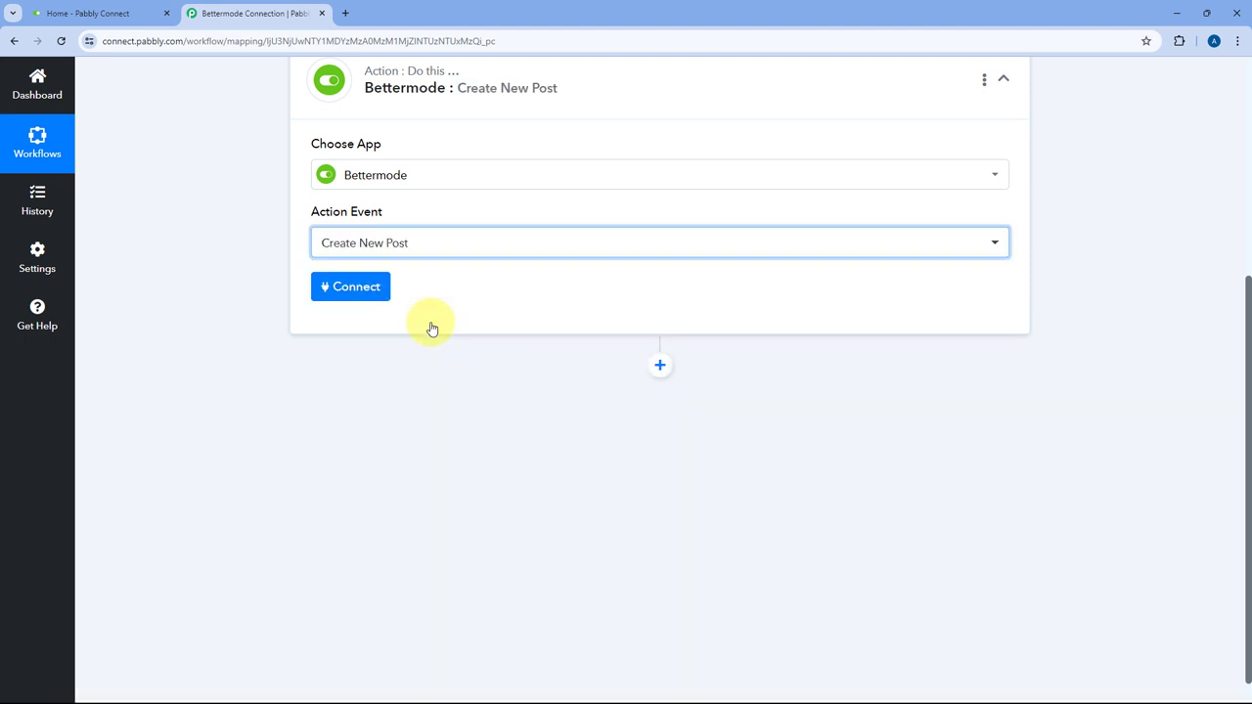
scroll(432, 329, "up", 2)
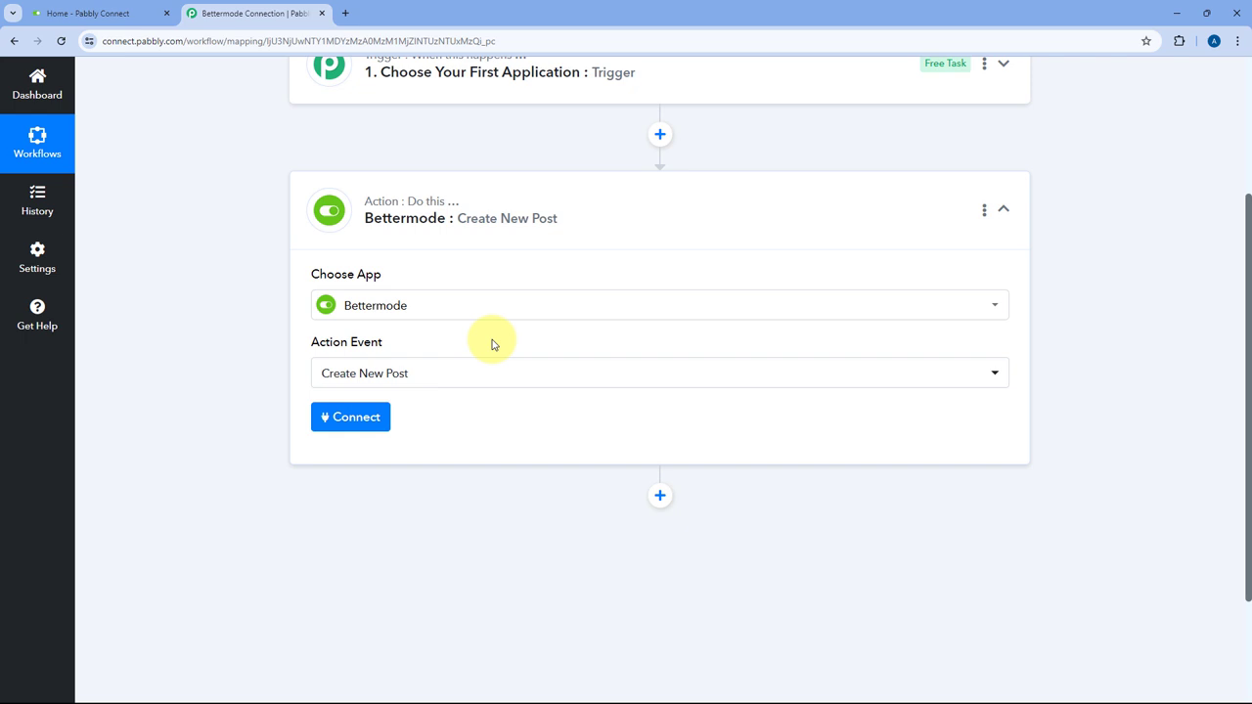
scroll(470, 382, "down", 1)
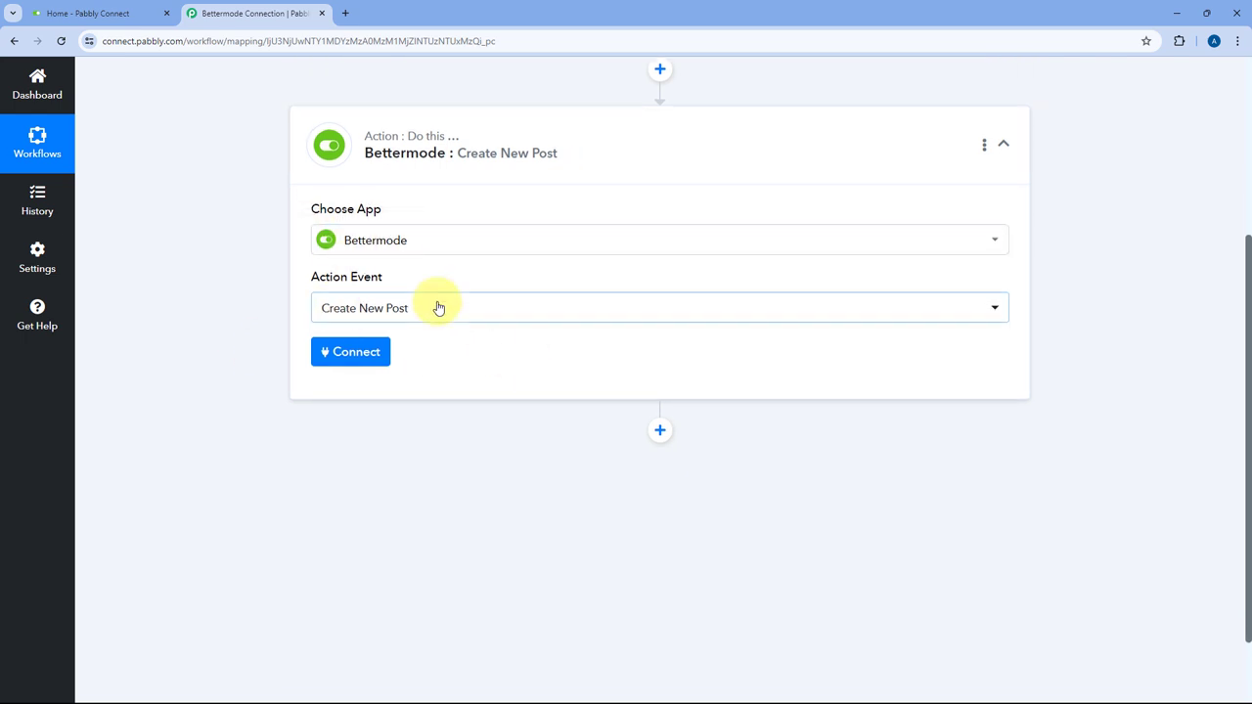
Step: Open the Connect Bettermode Account panel and choose Add New Connection for Bettermode #4
left_click(337, 362)
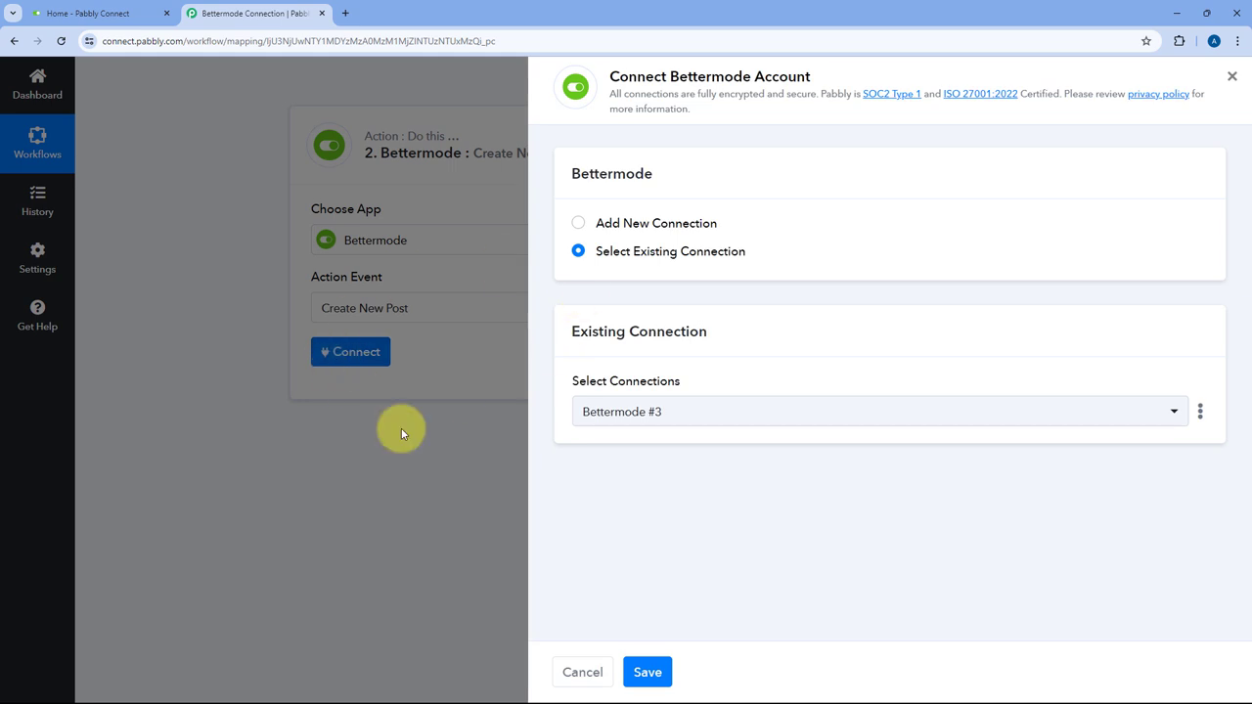
left_click(616, 223)
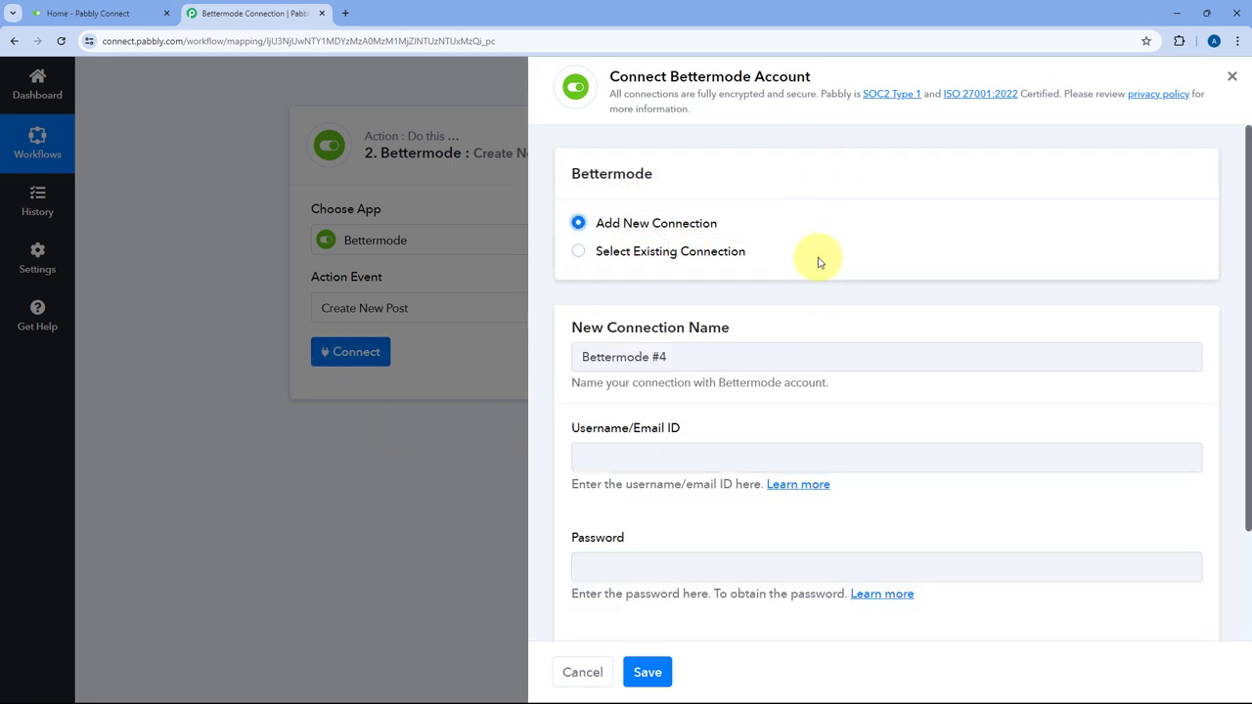
scroll(817, 269, "down", 3)
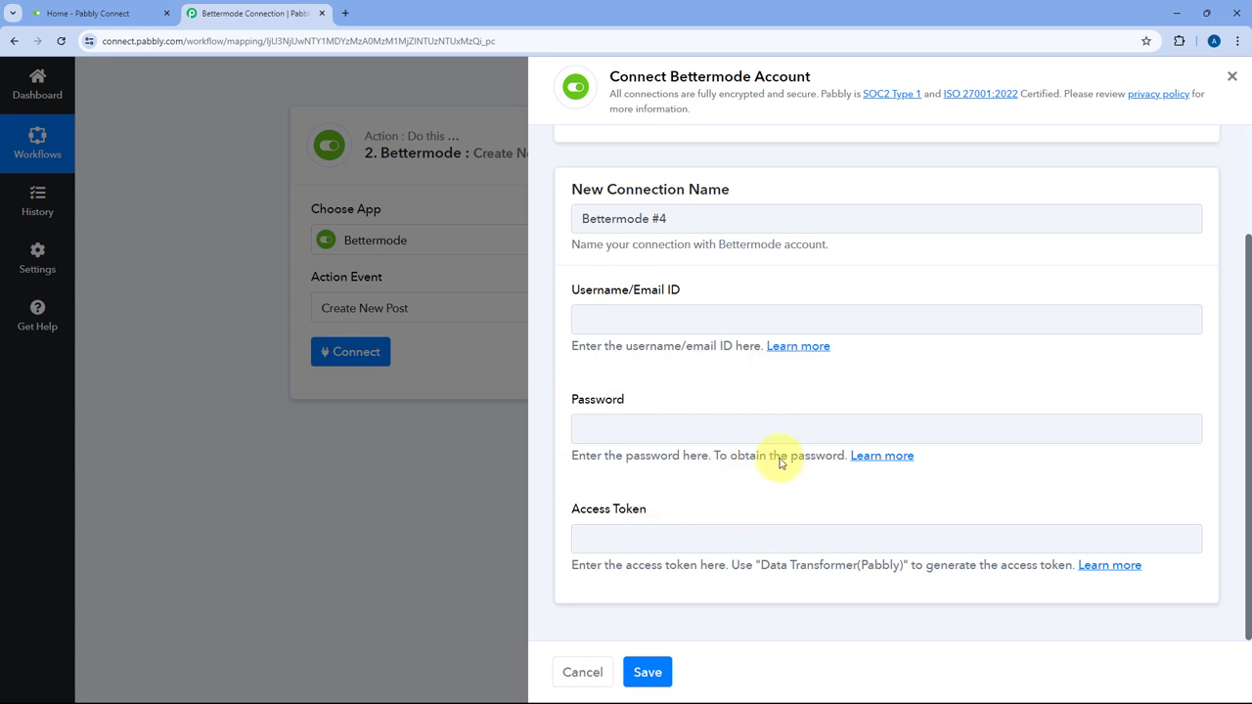
Step: Open the Pabbly Support Forum help thread on getting the Bettermode password and access token
left_click(889, 461)
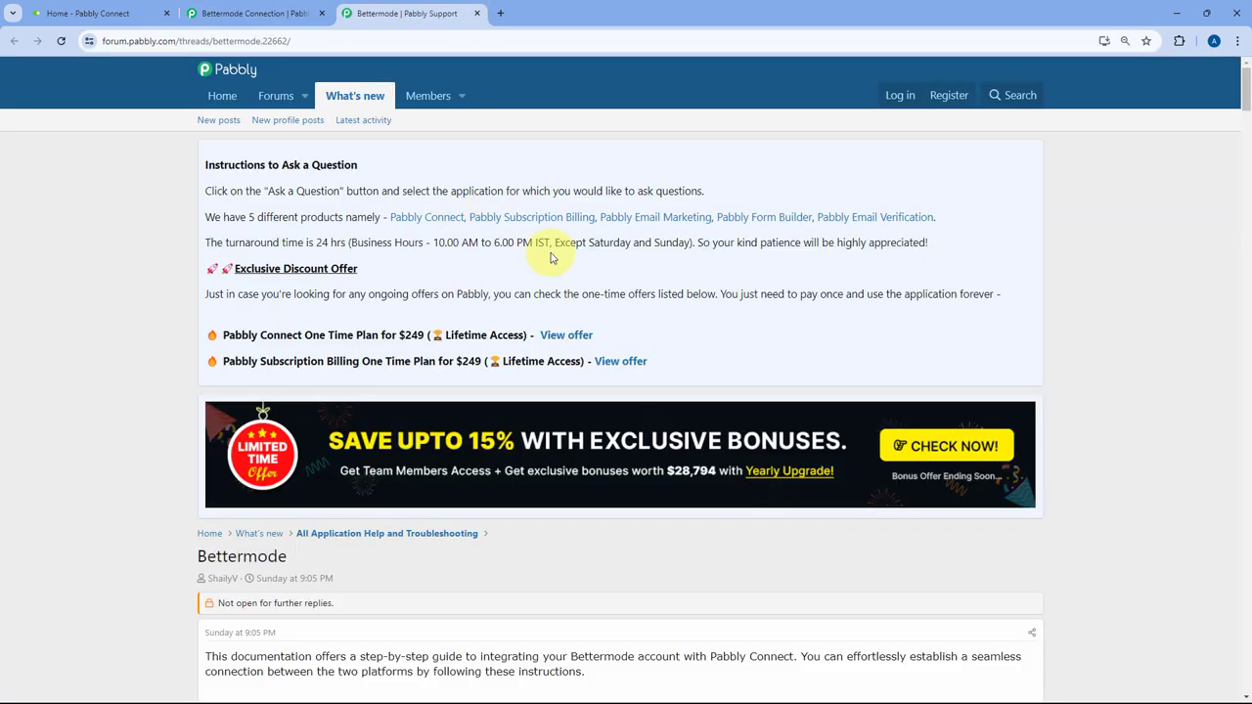
scroll(176, 281, "down", 3)
scroll(189, 283, "down", 3)
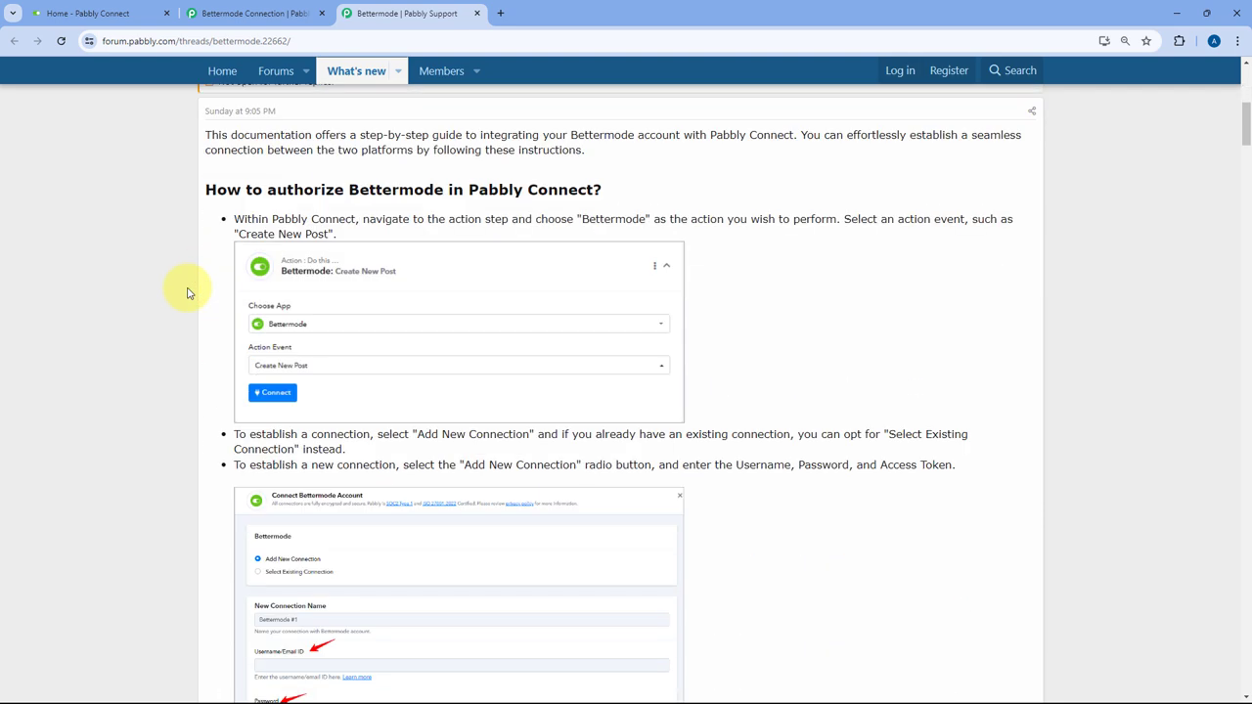
scroll(186, 313, "down", 5)
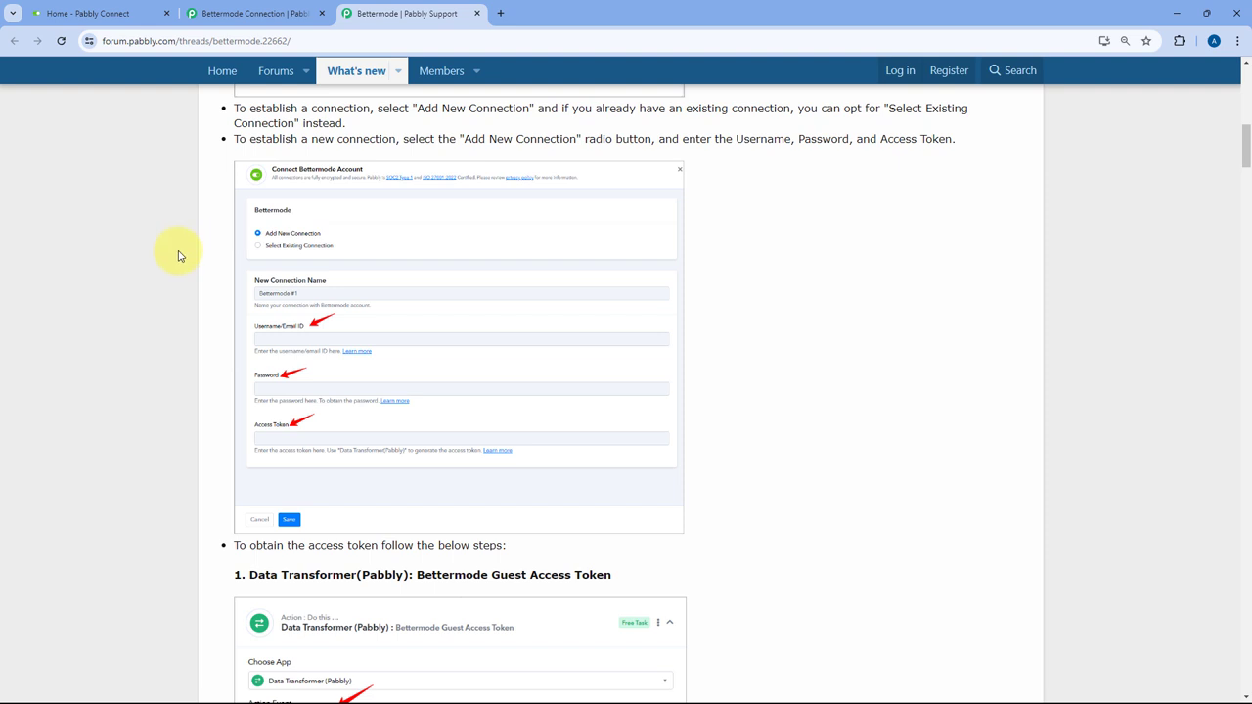
scroll(201, 283, "down", 2)
scroll(215, 343, "up", 1)
left_click_drag(221, 354, 519, 363)
left_click(519, 357)
scroll(519, 356, "down", 2)
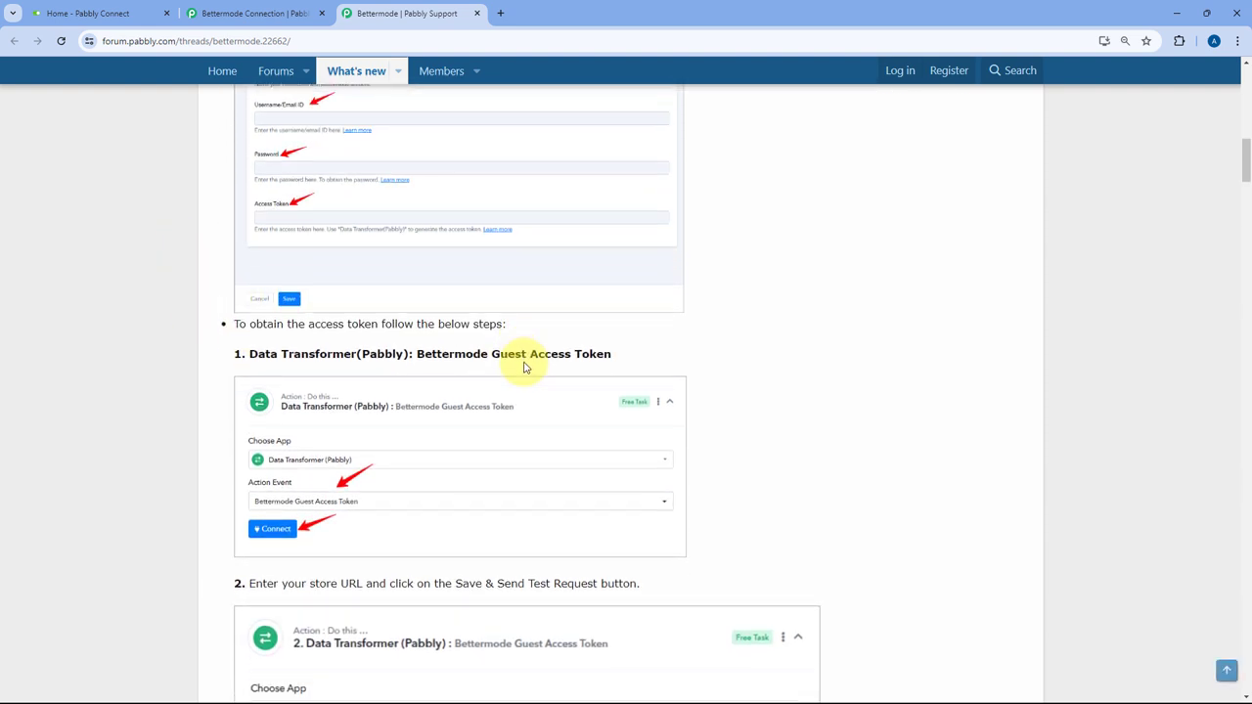
scroll(201, 344, "down", 1)
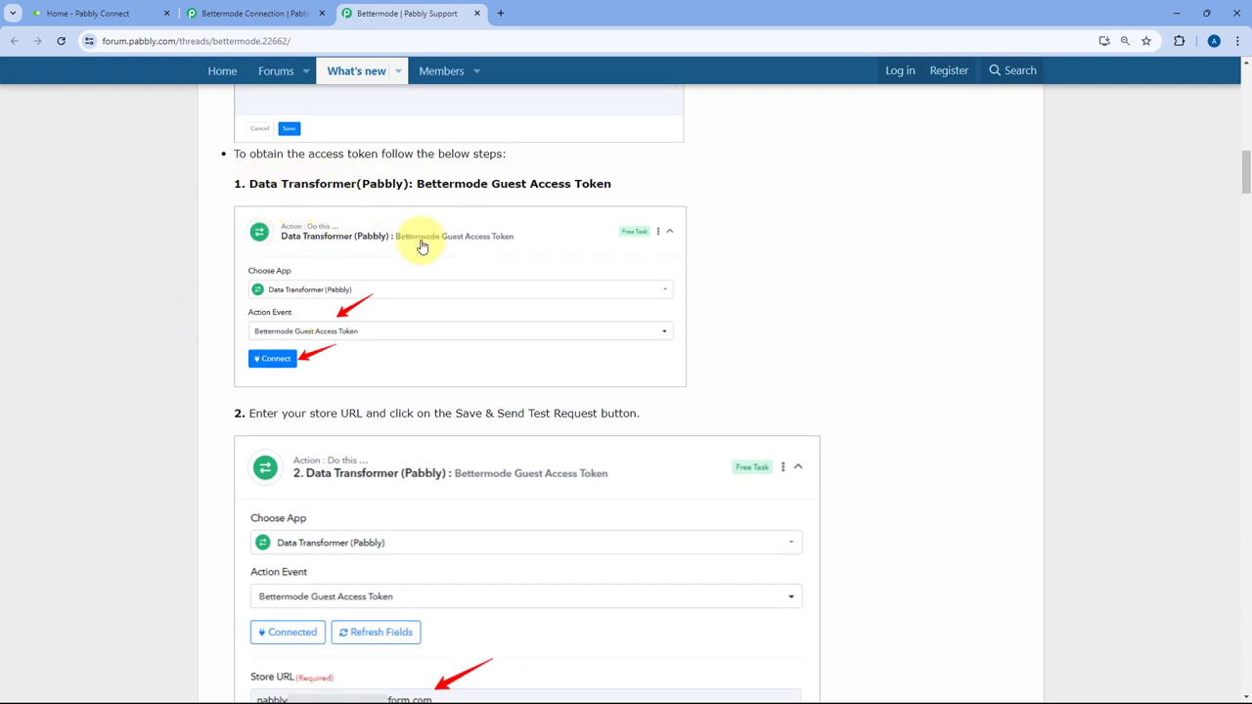
Step: Read the thread's Data Transformer guest access token example, then return to the Bettermode Connection tab
left_click_drag(245, 184, 356, 185)
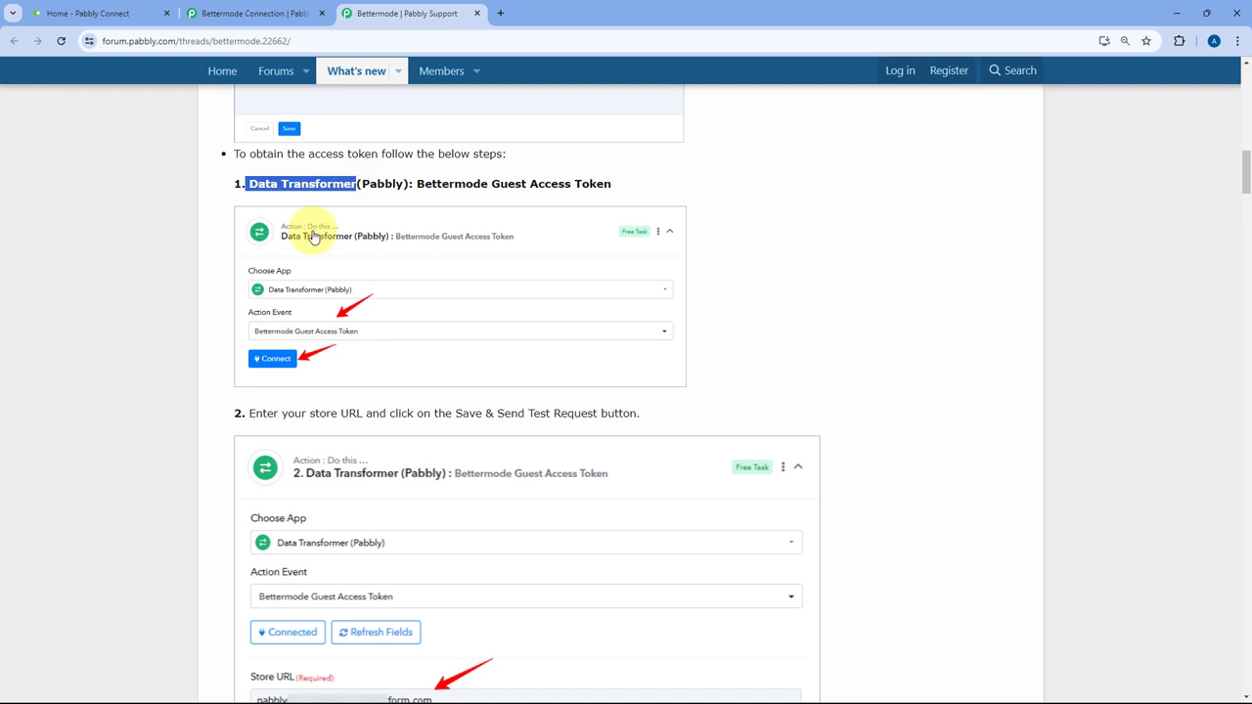
left_click(207, 291)
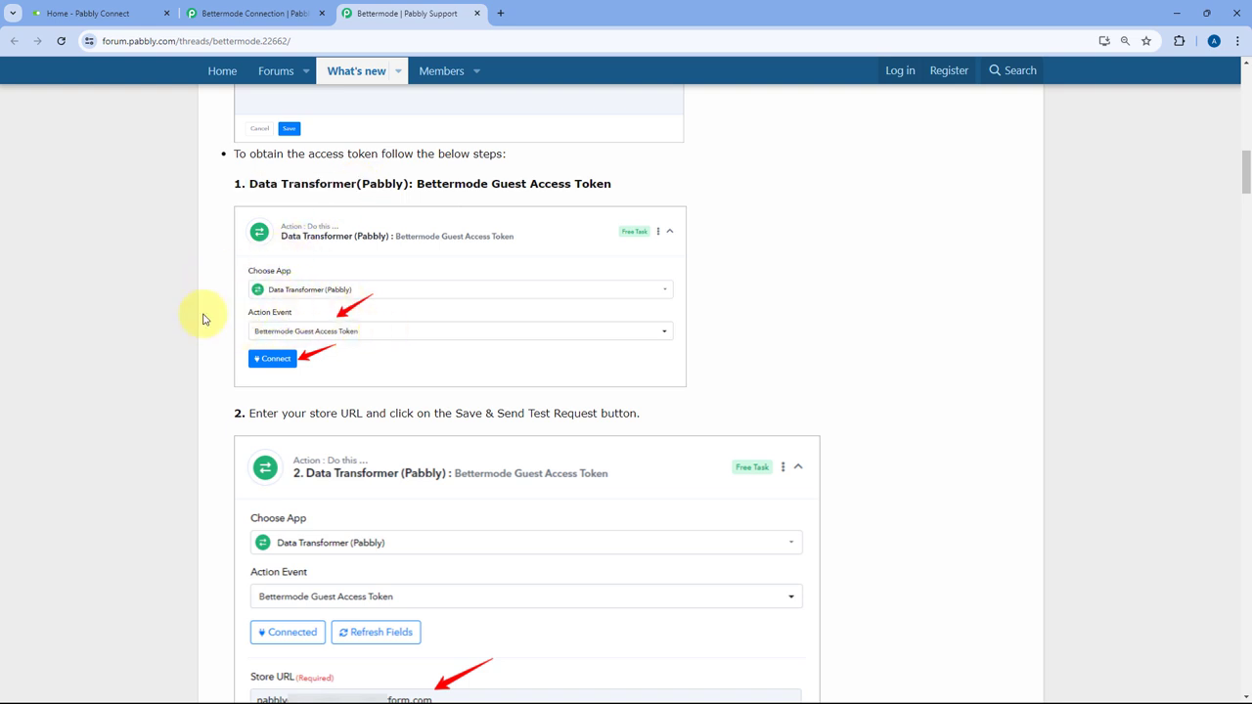
scroll(203, 316, "down", 1)
scroll(203, 316, "down", 1)
scroll(197, 294, "down", 3)
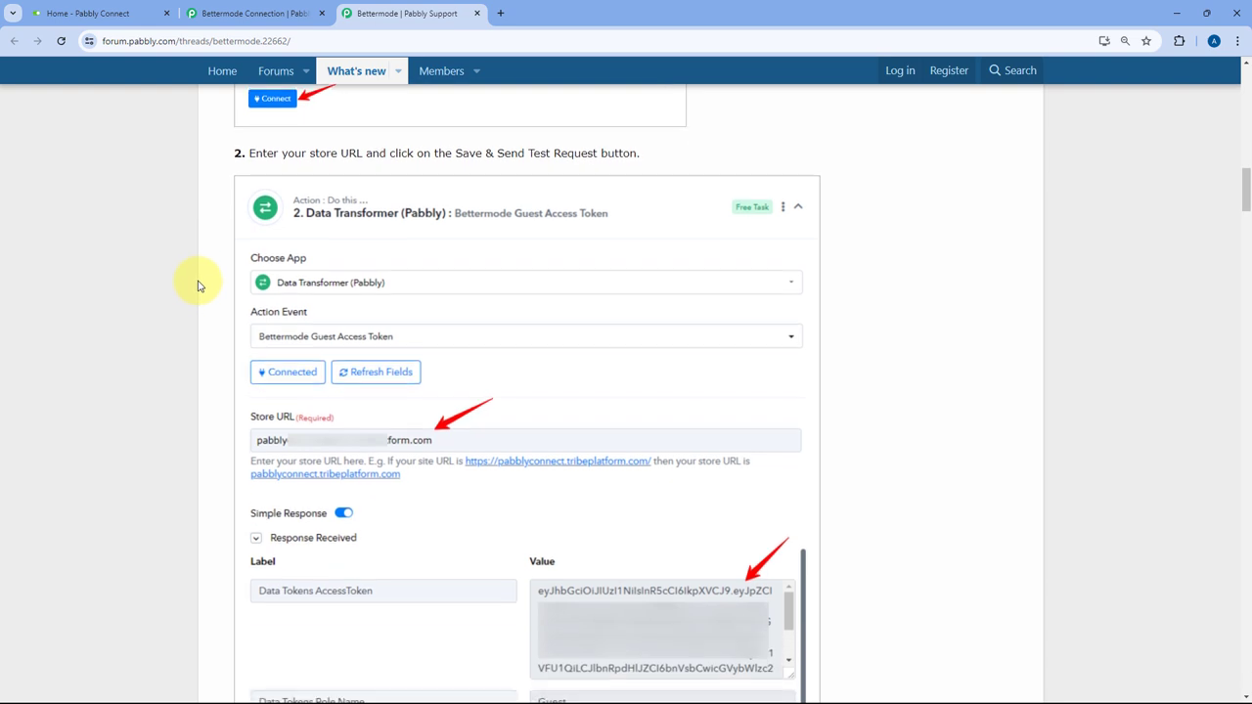
scroll(520, 367, "down", 1)
scroll(520, 366, "down", 1)
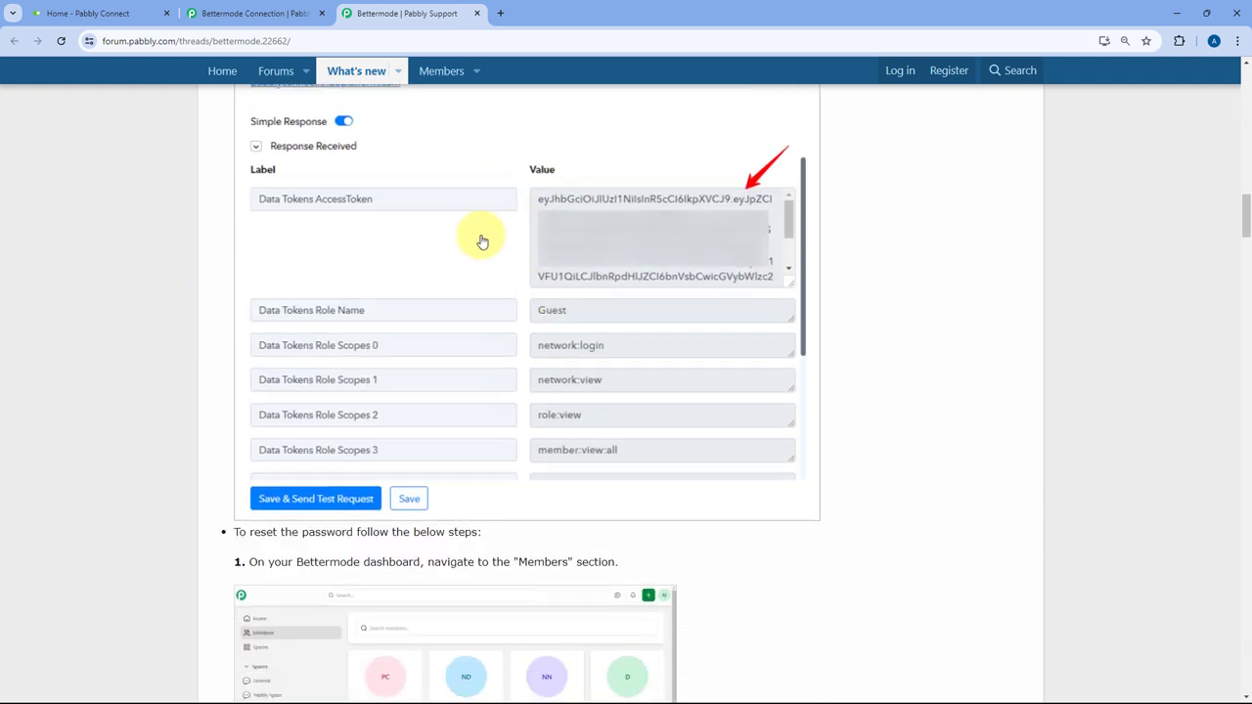
scroll(507, 227, "down", 2)
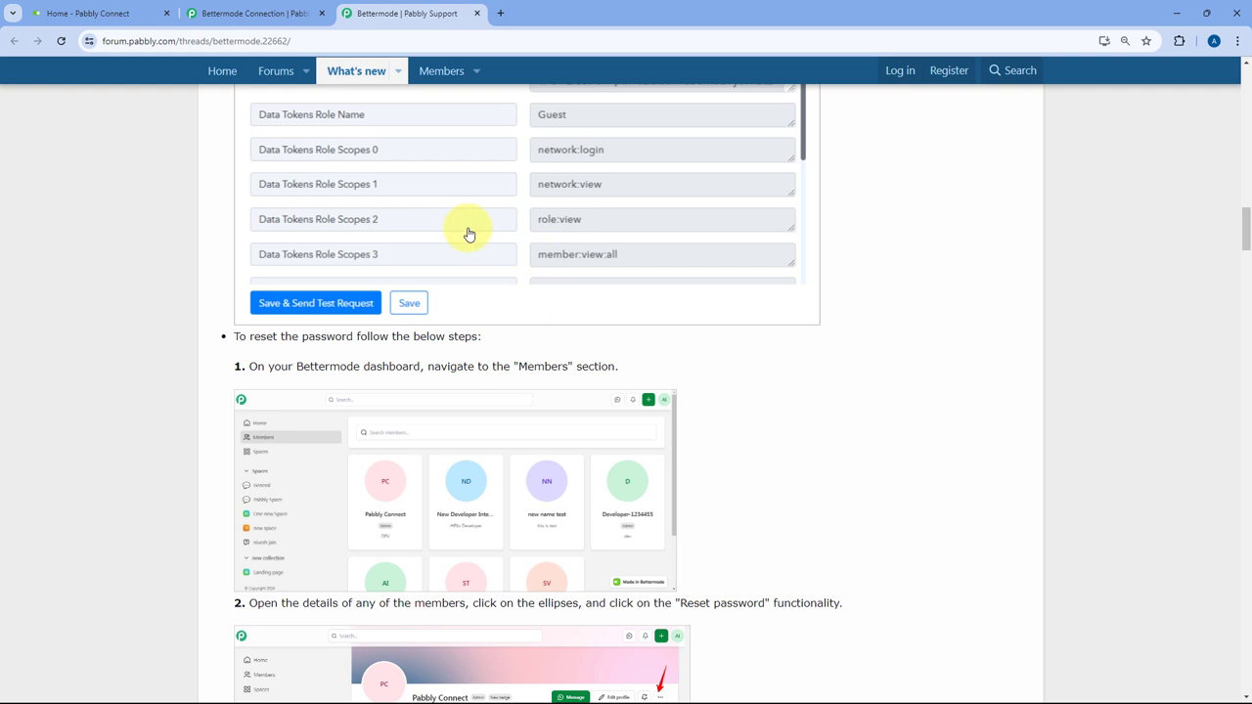
scroll(514, 224, "up", 1)
scroll(523, 274, "down", 1)
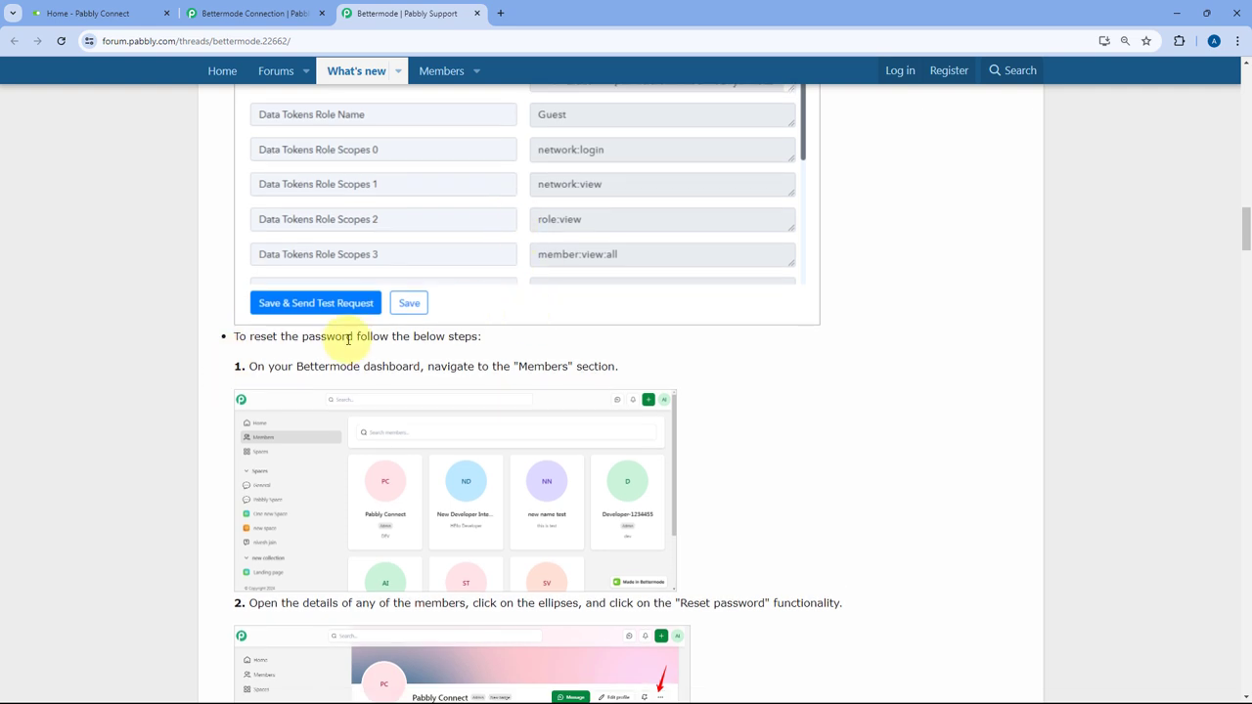
scroll(640, 367, "down", 1)
scroll(640, 371, "down", 2)
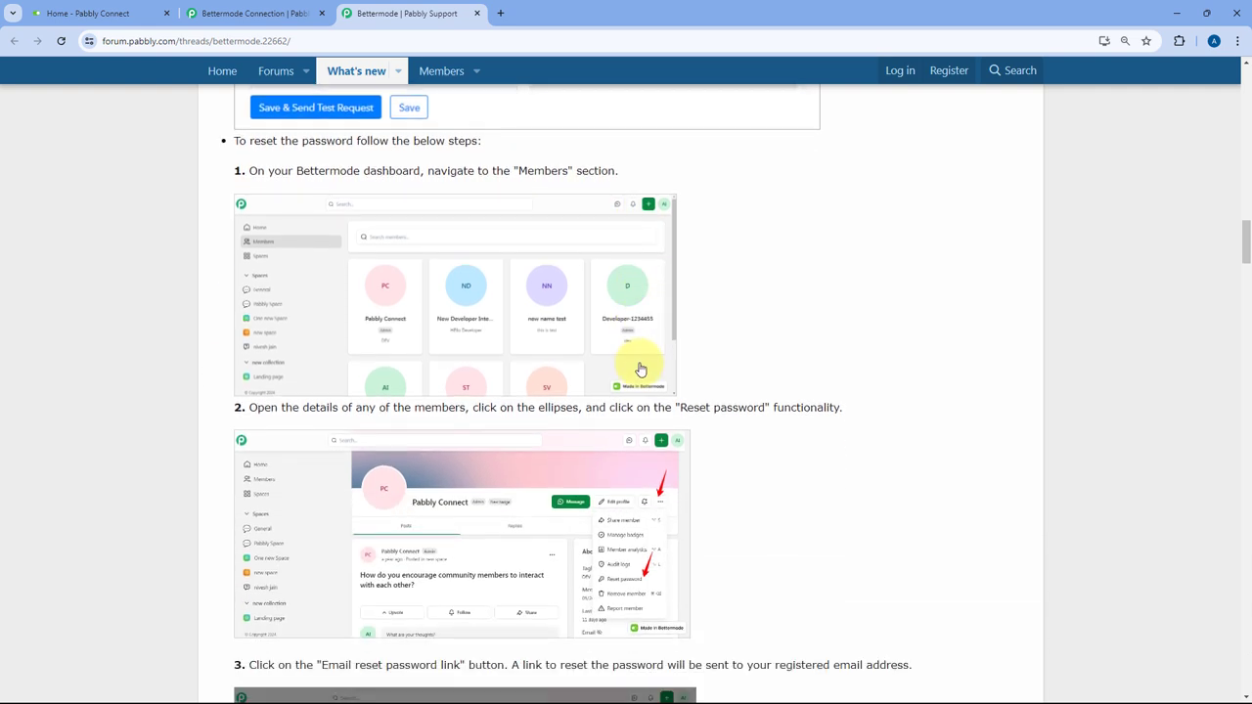
scroll(640, 366, "down", 2)
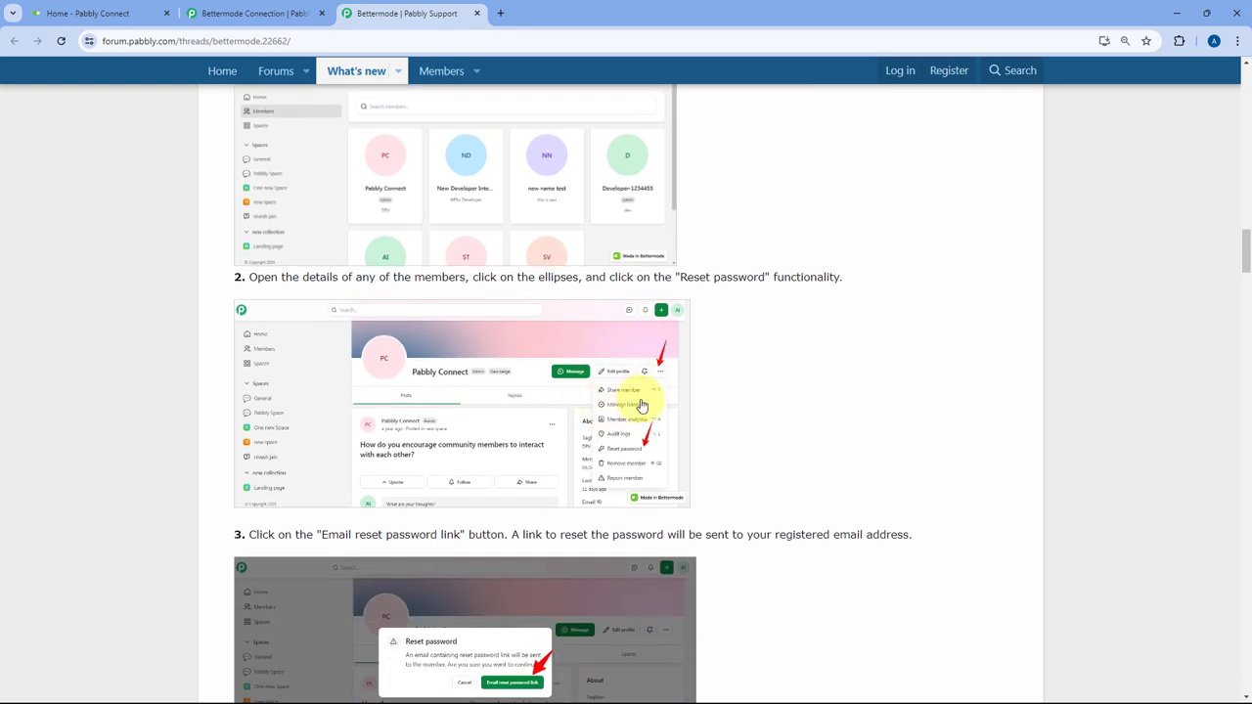
scroll(711, 381, "up", 3)
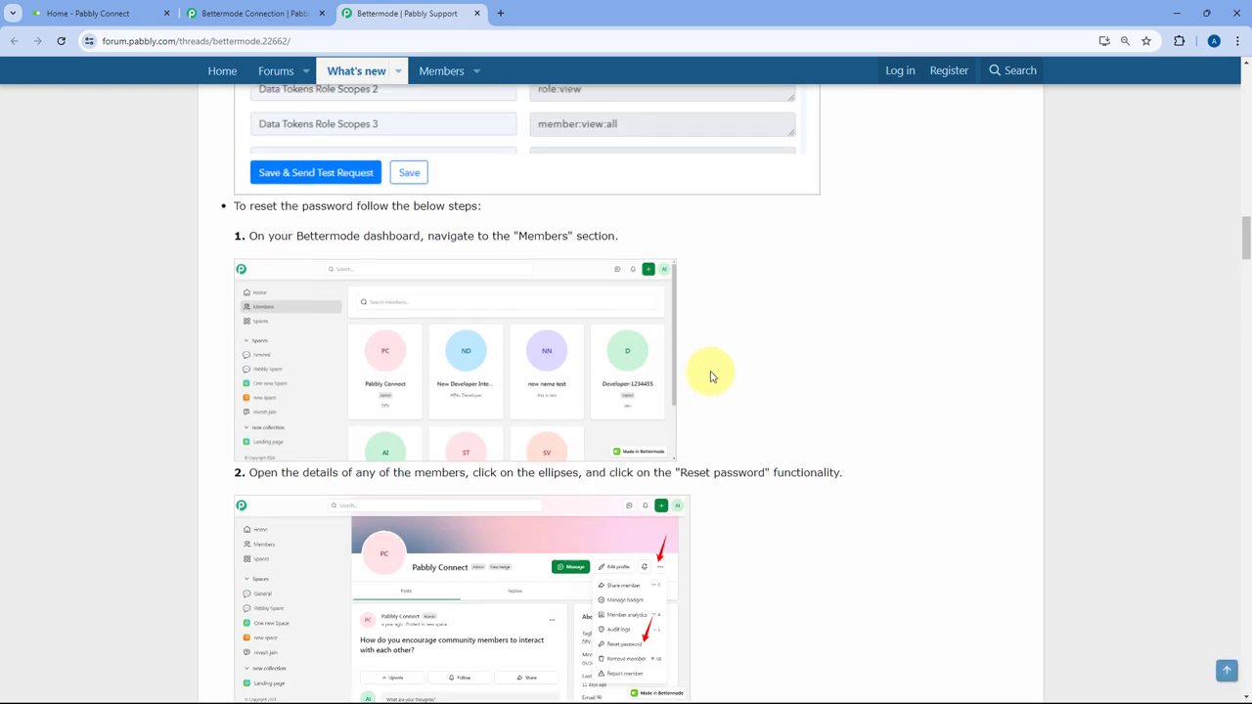
scroll(711, 377, "up", 2)
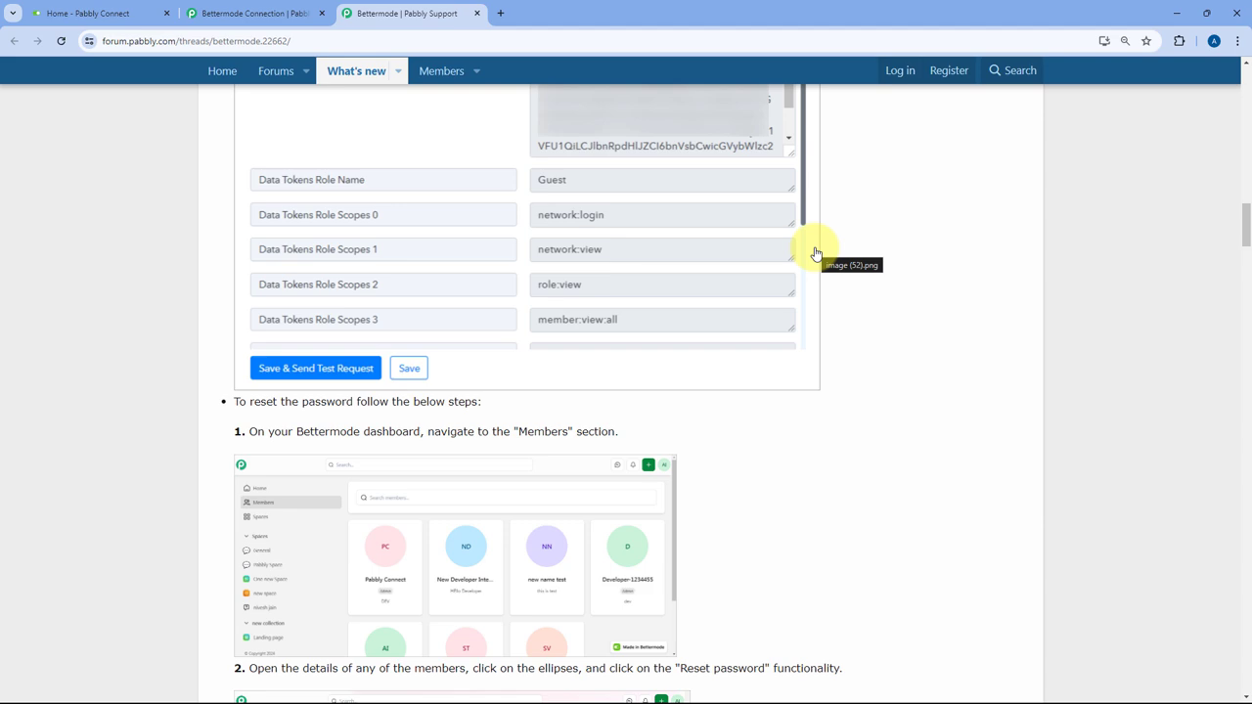
scroll(817, 254, "down", 4)
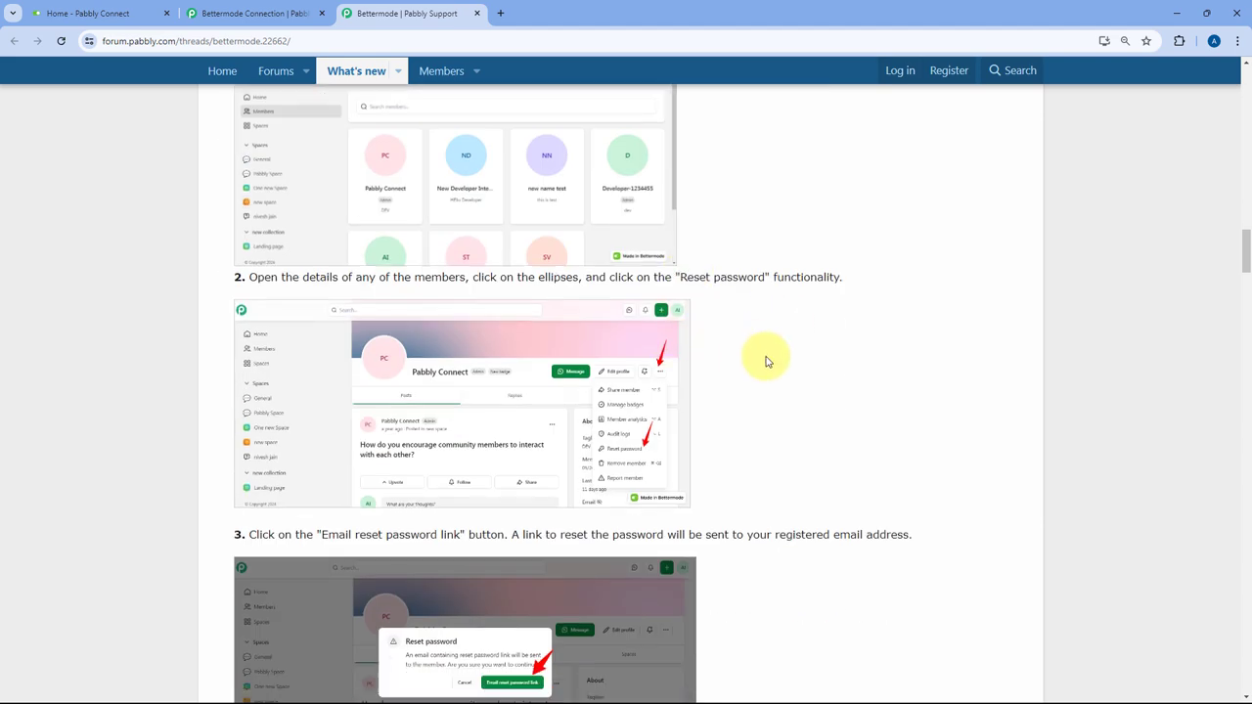
scroll(766, 362, "up", 10)
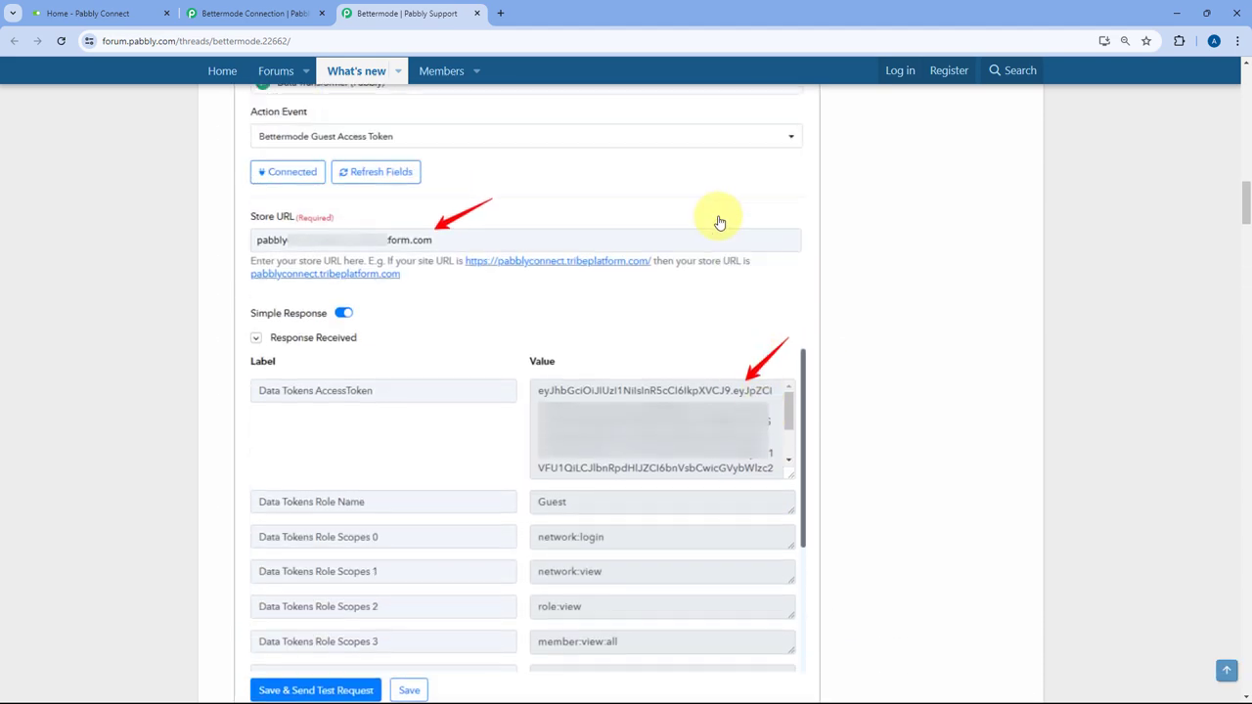
left_click(295, 12)
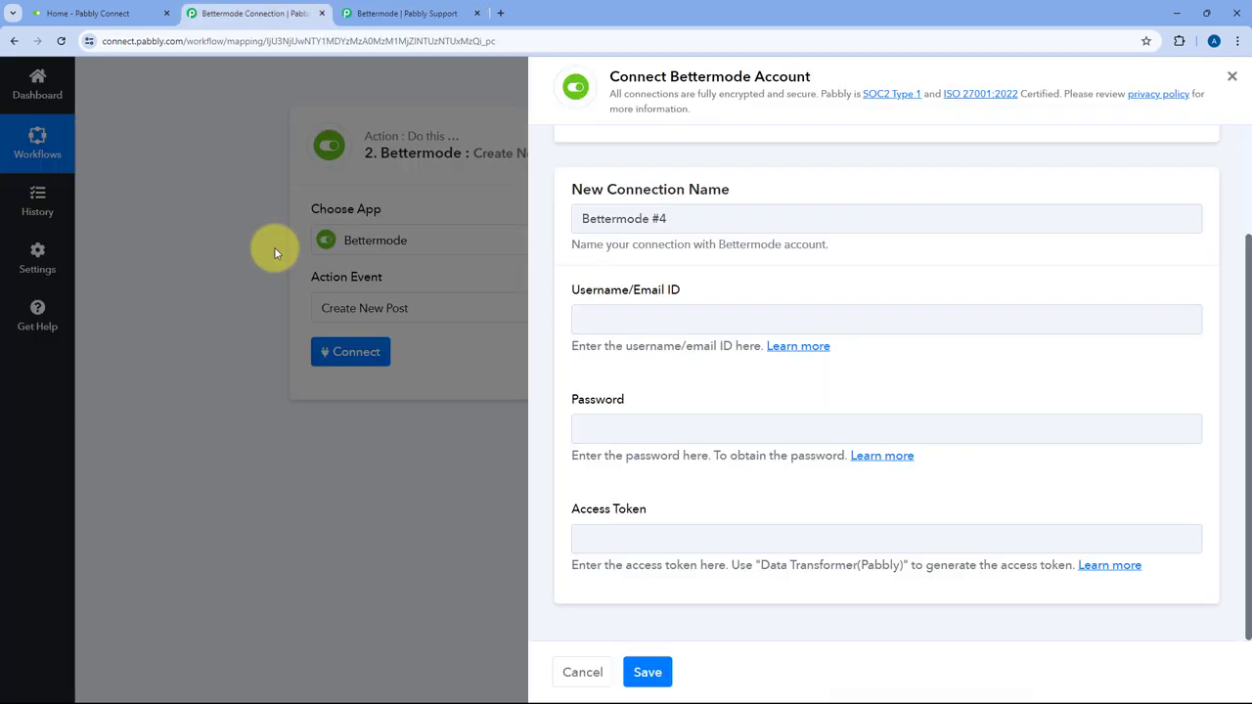
Step: Close the connection panel and add a Data Transformer (Pabbly) step after Bettermode
left_click(1233, 78)
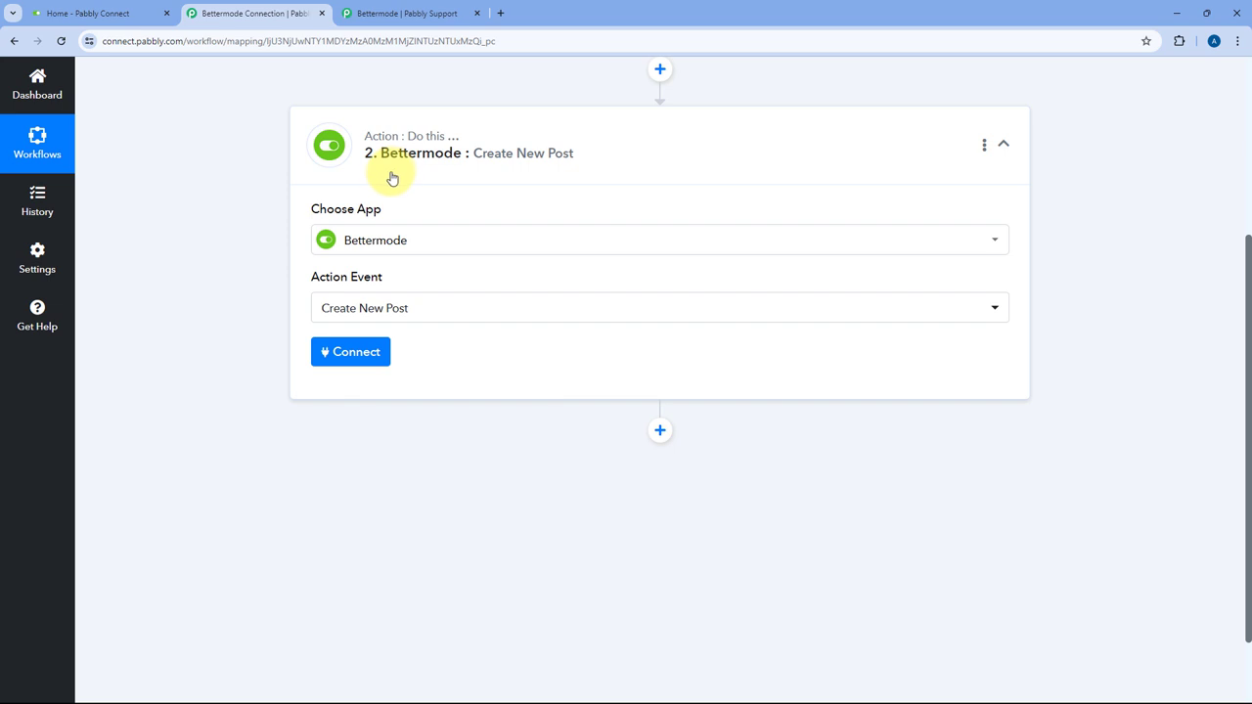
left_click(659, 431)
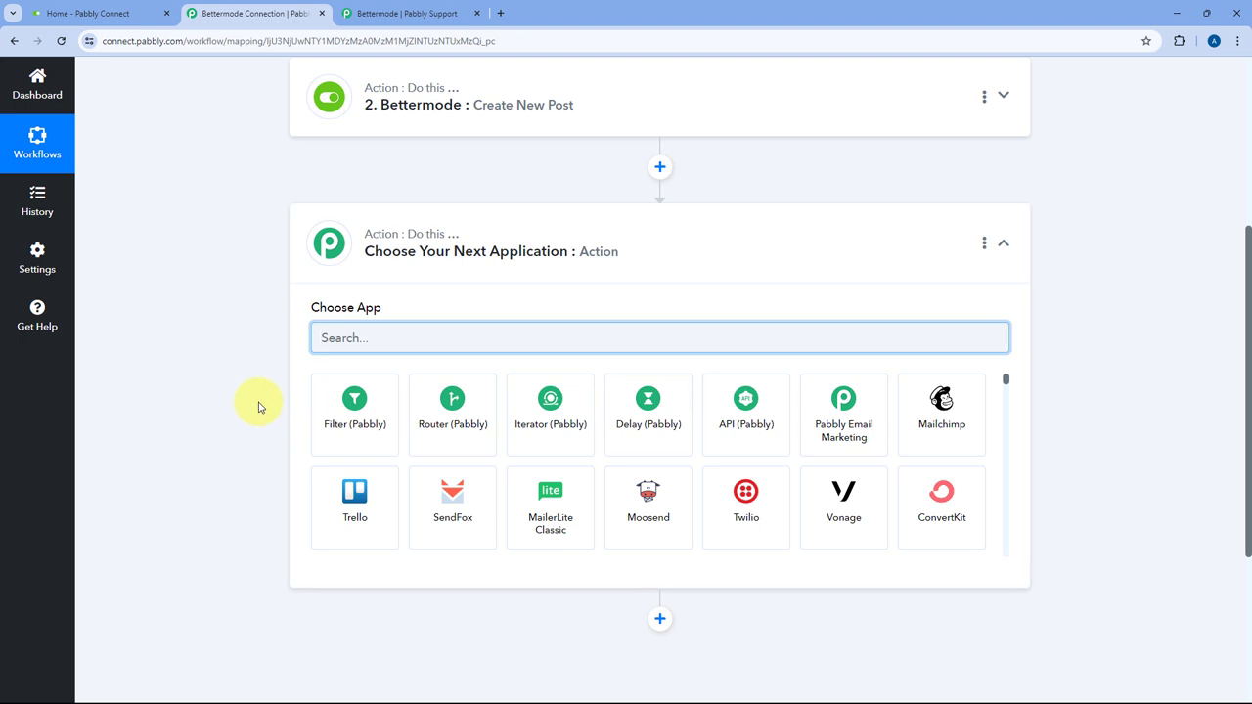
type("Data")
left_click(357, 401)
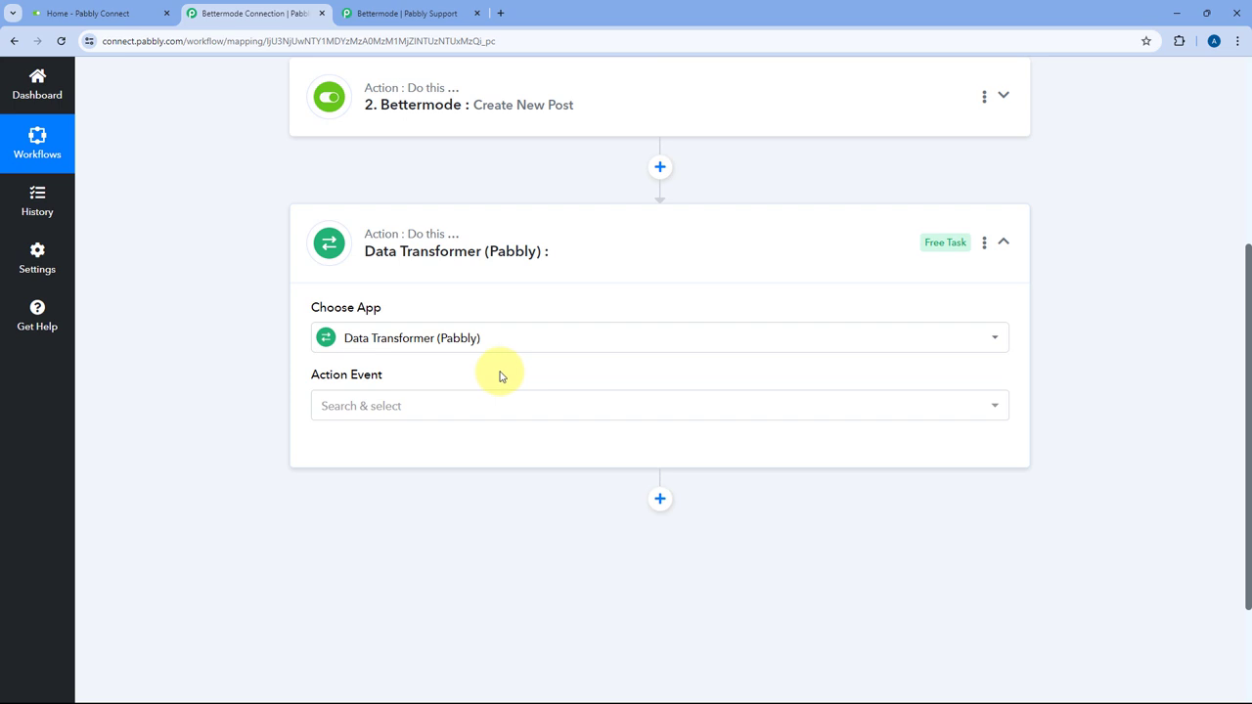
Step: Set the Data Transformer step to Bettermode Guest Access Token and connect it
scroll(391, 323, "down", 1)
left_click(421, 340)
scroll(481, 411, "down", 5)
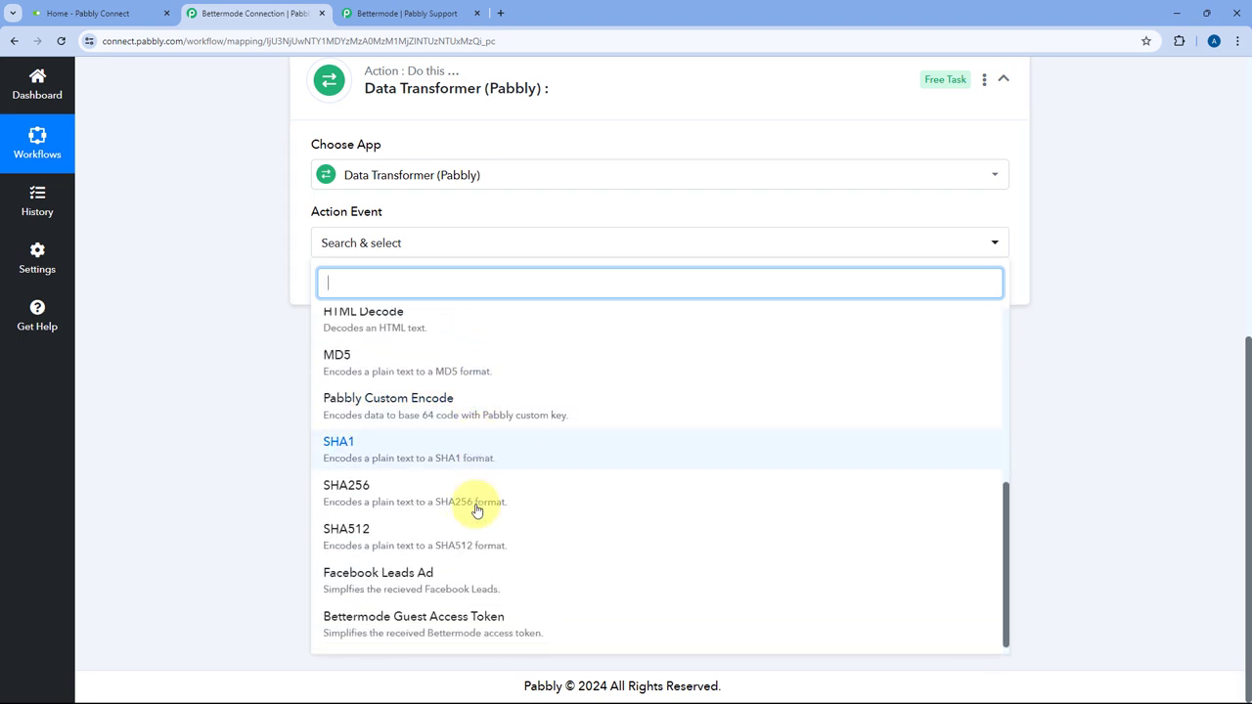
left_click(404, 626)
scroll(485, 323, "up", 1)
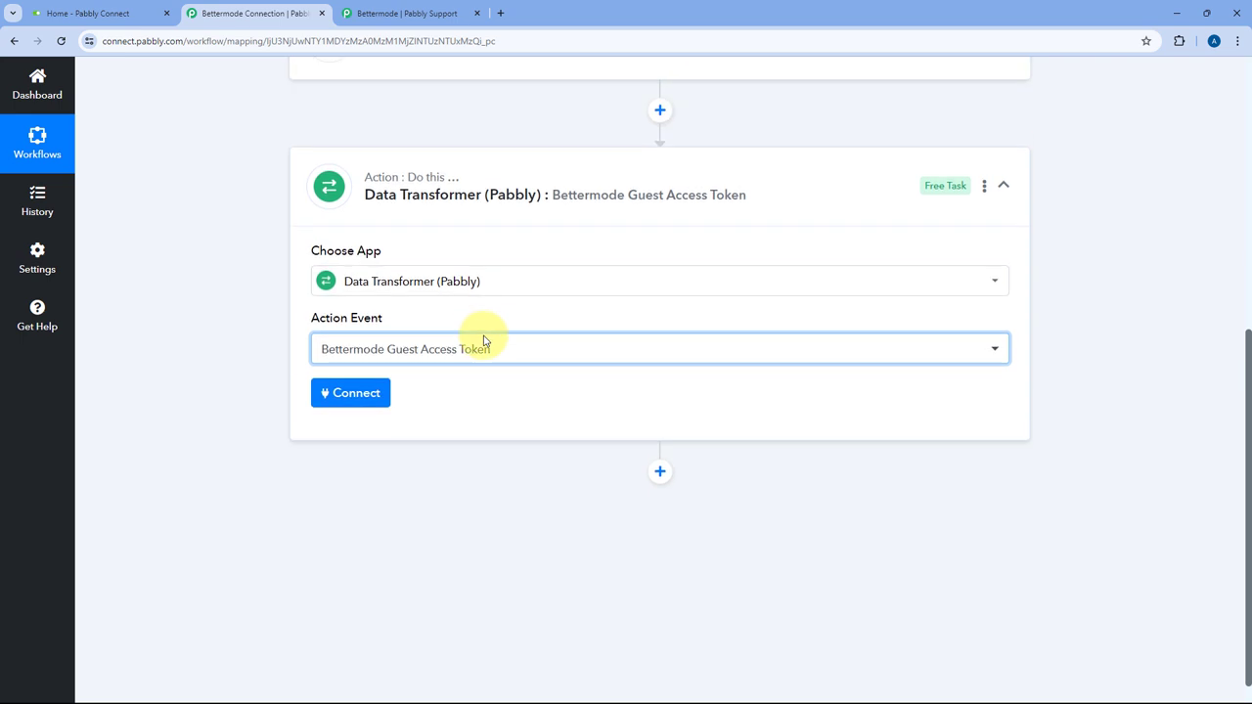
left_click(347, 414)
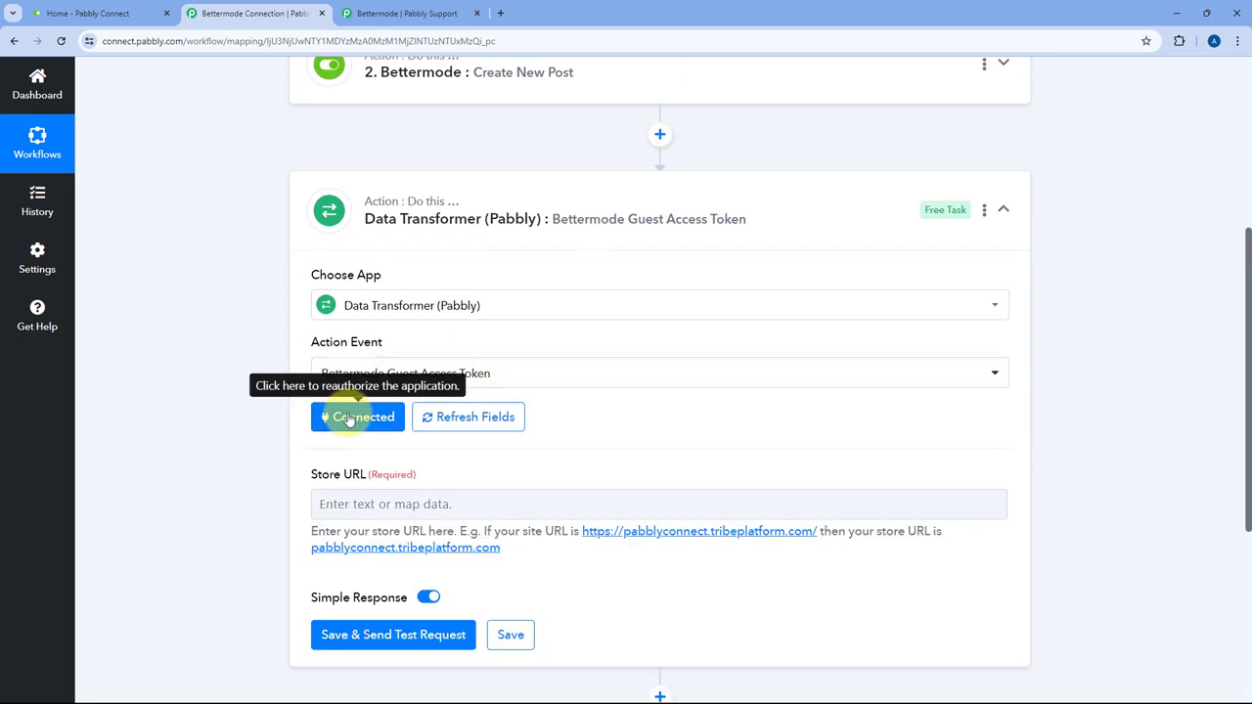
scroll(512, 436, "down", 2)
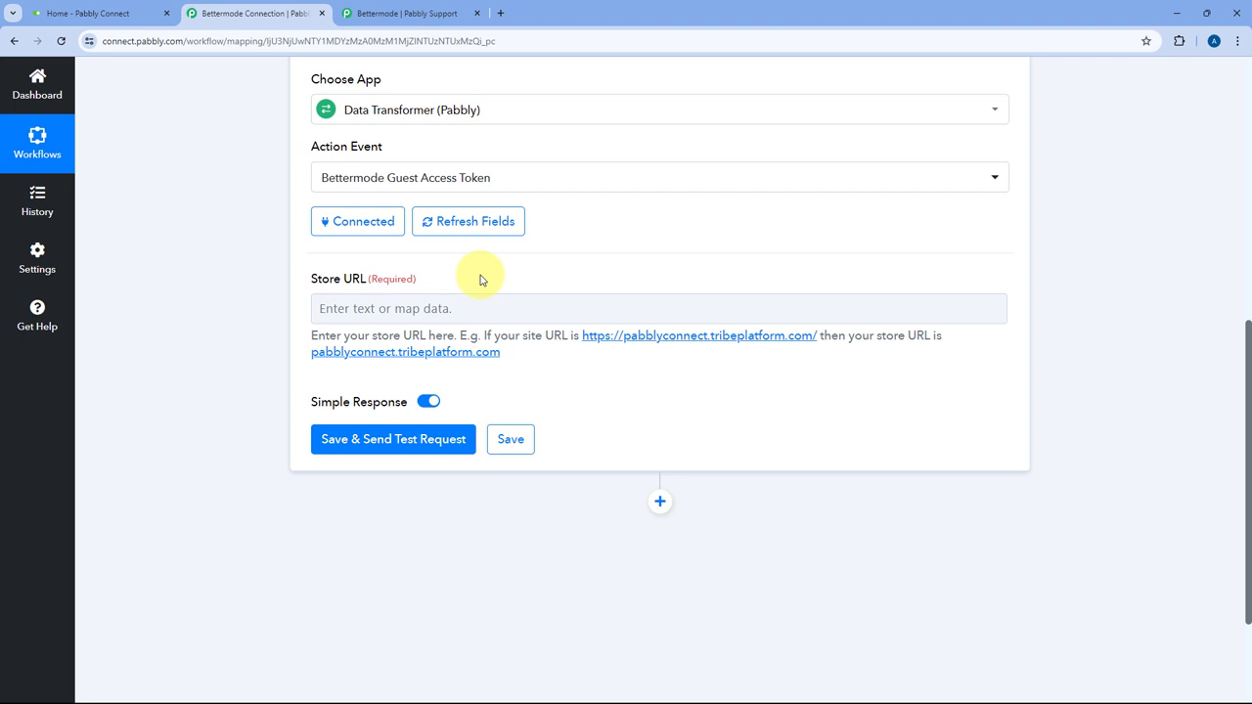
Step: Copy pabblyconnectagain.tribeplatform.com from the Bettermode tab's address bar and return to the workflow
left_click(144, 8)
left_click(272, 39)
left_click_drag(290, 41, 271, 42)
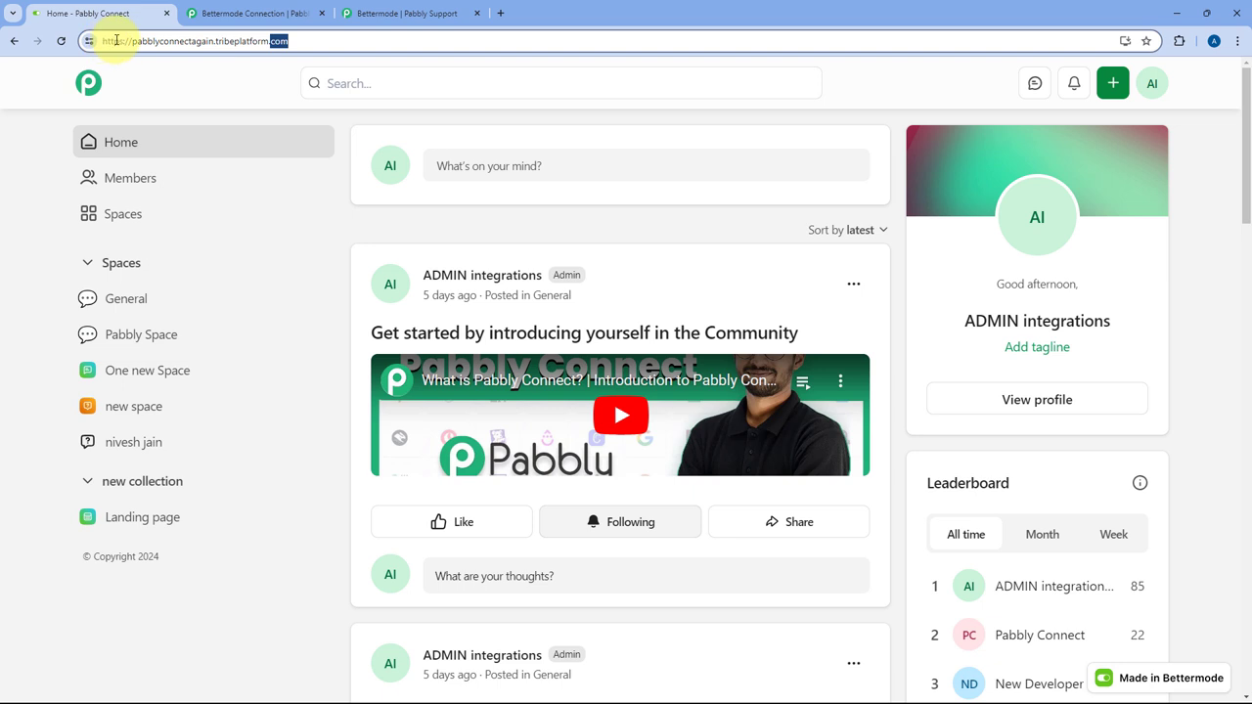
left_click_drag(131, 44, 297, 42)
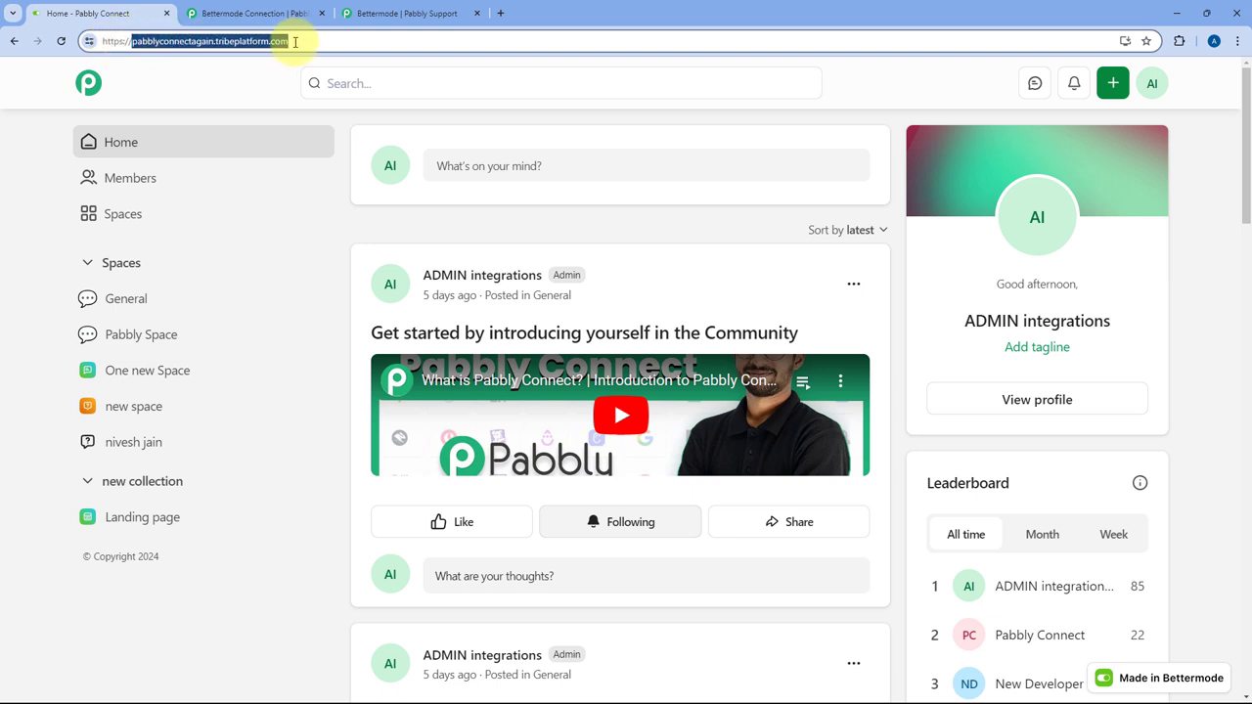
right_click(220, 42)
left_click(265, 154)
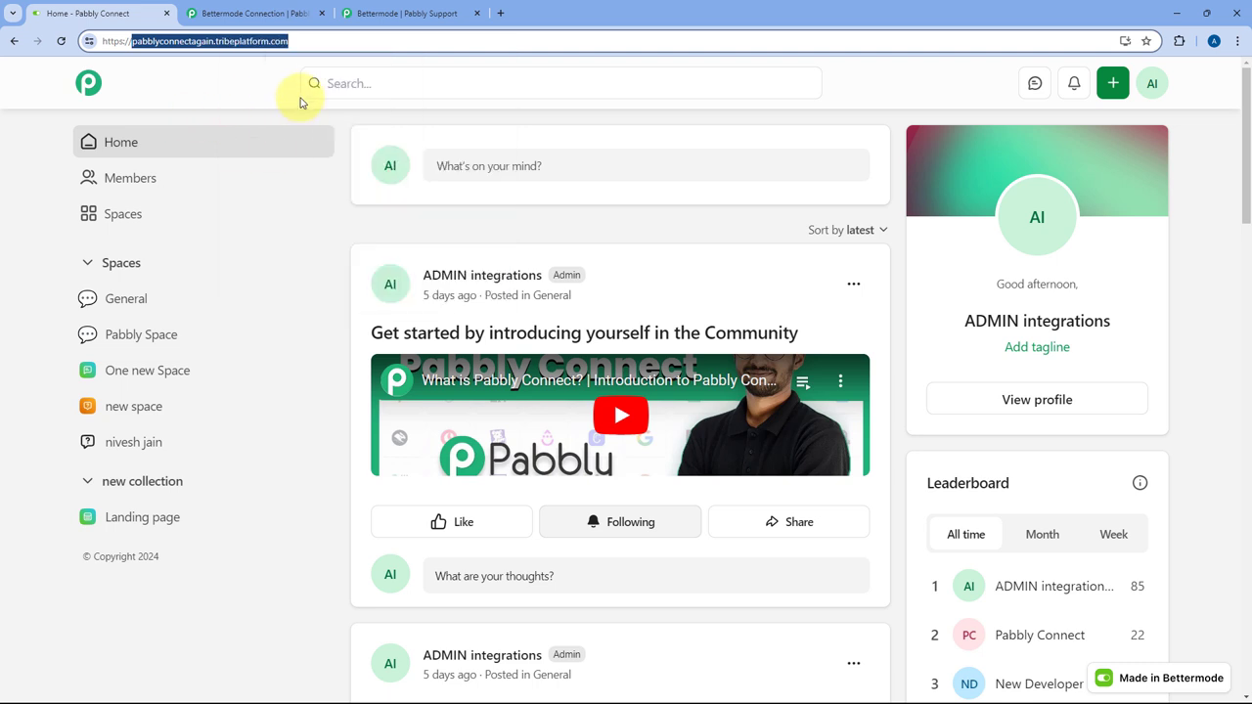
left_click(281, 12)
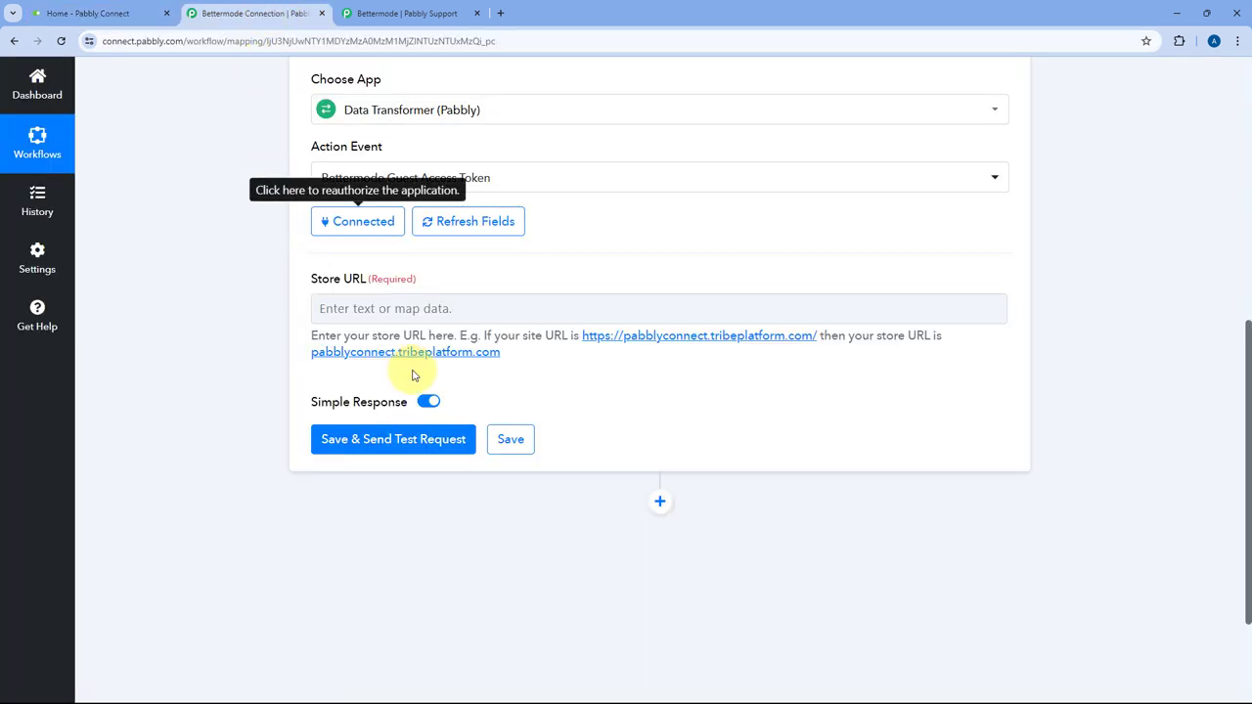
Step: Paste the community host as Store URL and run Save & Send Test Request
right_click(377, 307)
left_click(441, 446)
left_click(419, 270)
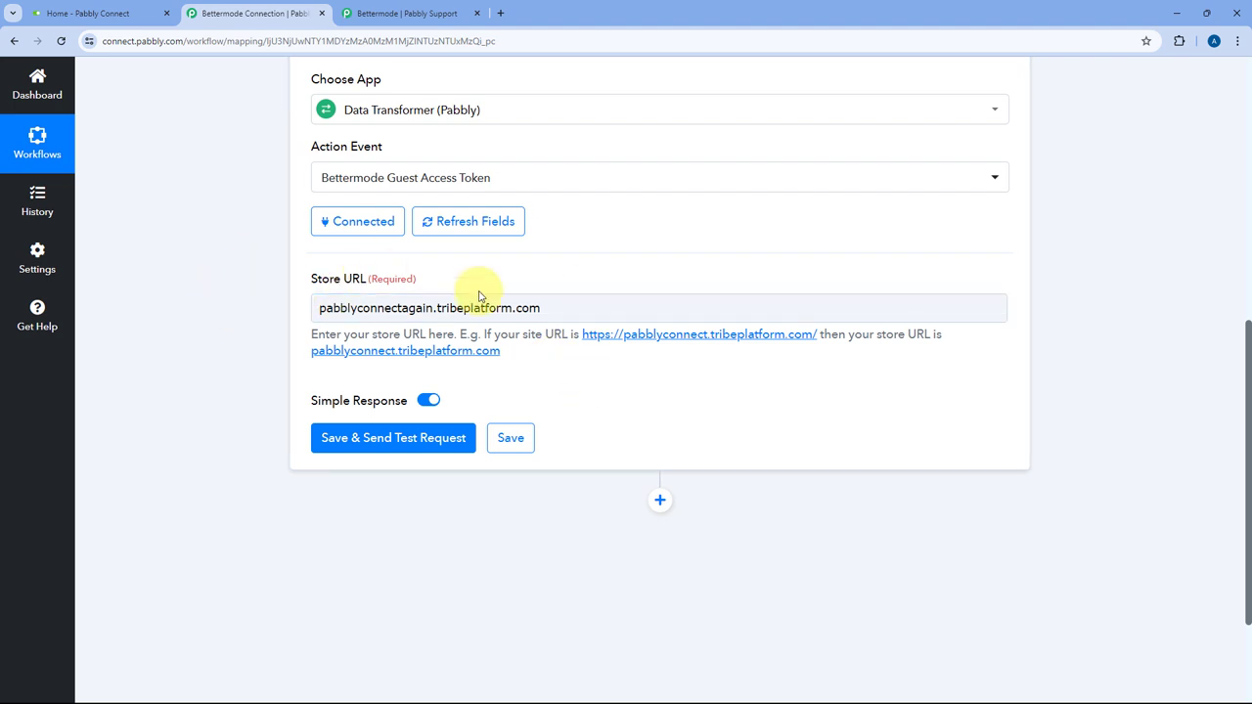
left_click(399, 450)
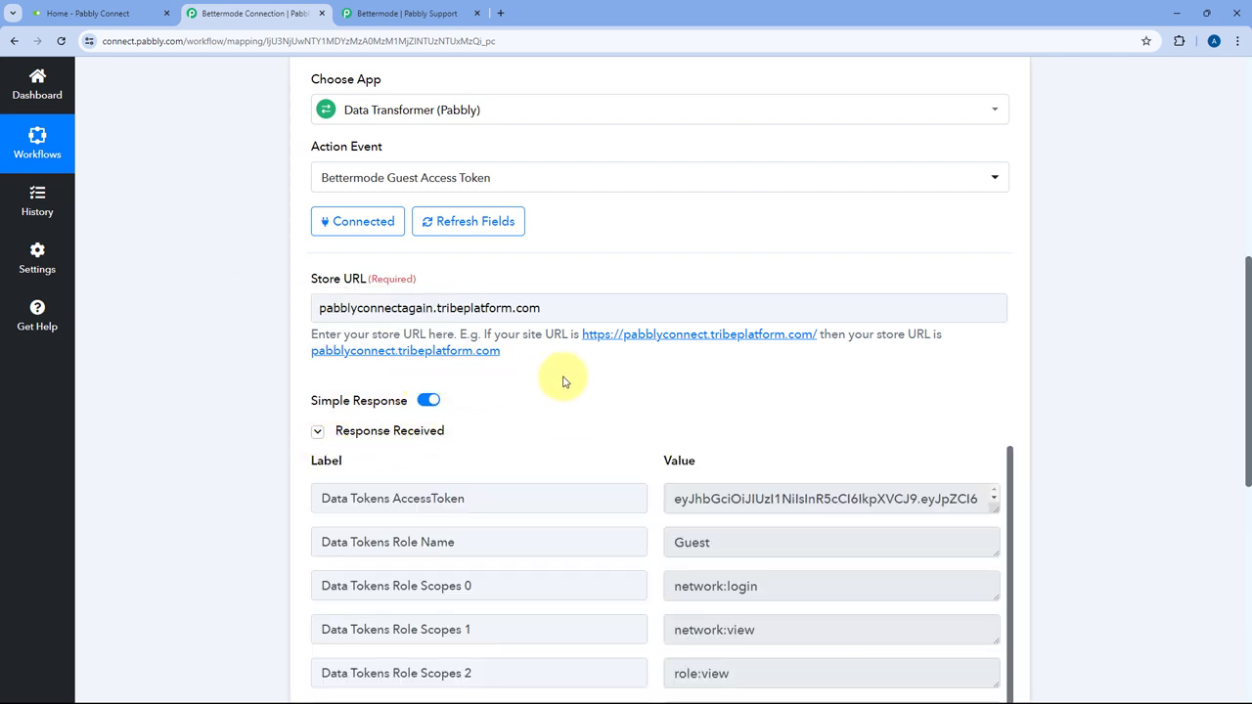
scroll(556, 381, "down", 2)
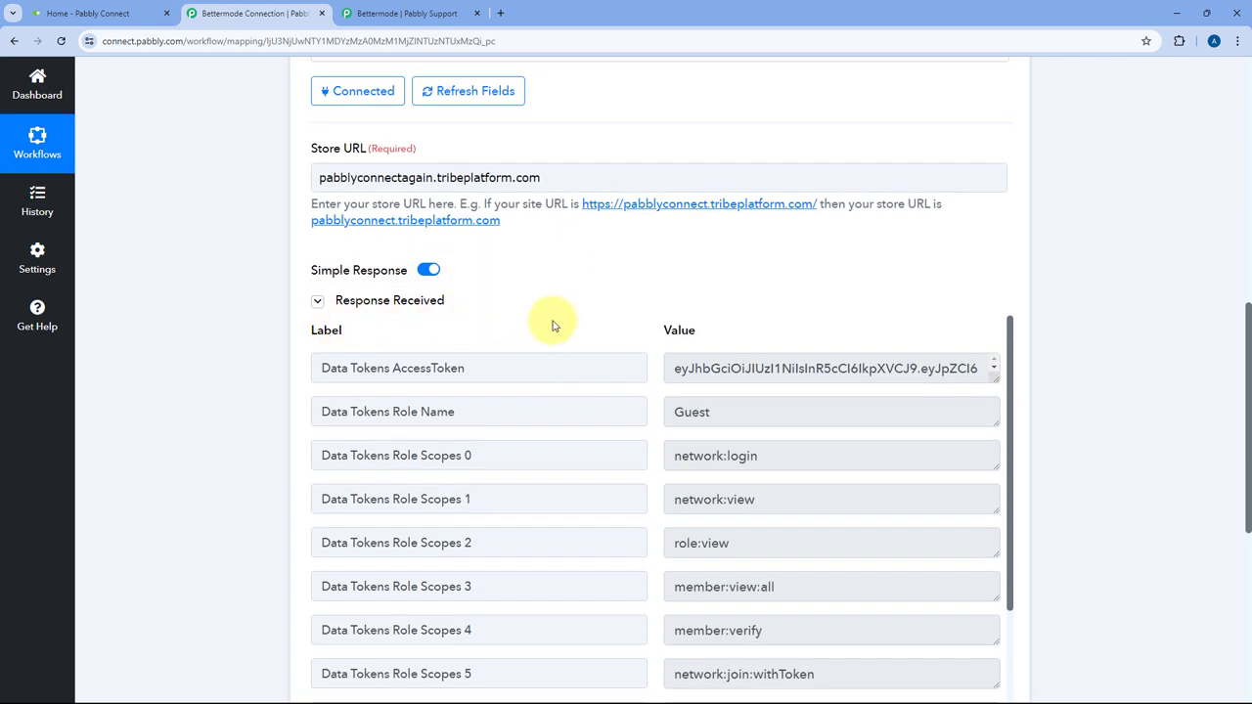
scroll(631, 376, "down", 2)
scroll(631, 389, "up", 1)
scroll(631, 389, "up", 1)
Step: Copy the AccessToken value returned by the test response
double_click(460, 369)
left_click_drag(993, 381, 995, 611)
left_click_drag(678, 369, 712, 554)
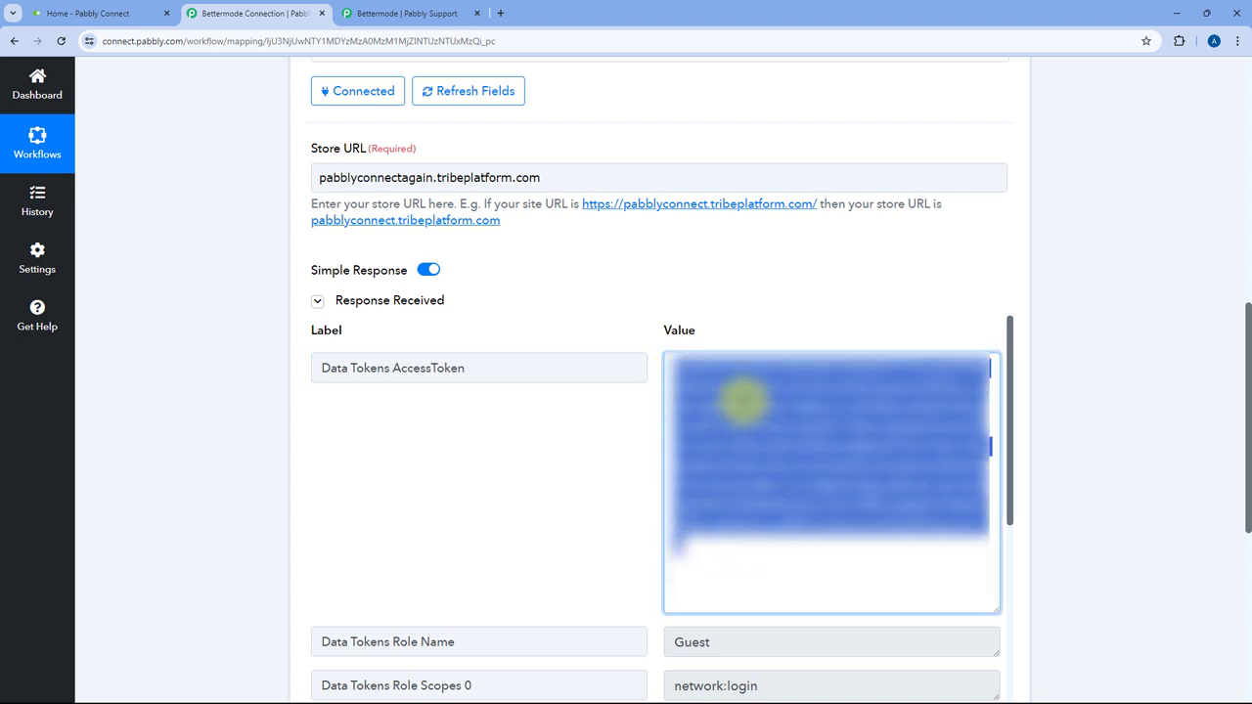
right_click(743, 399)
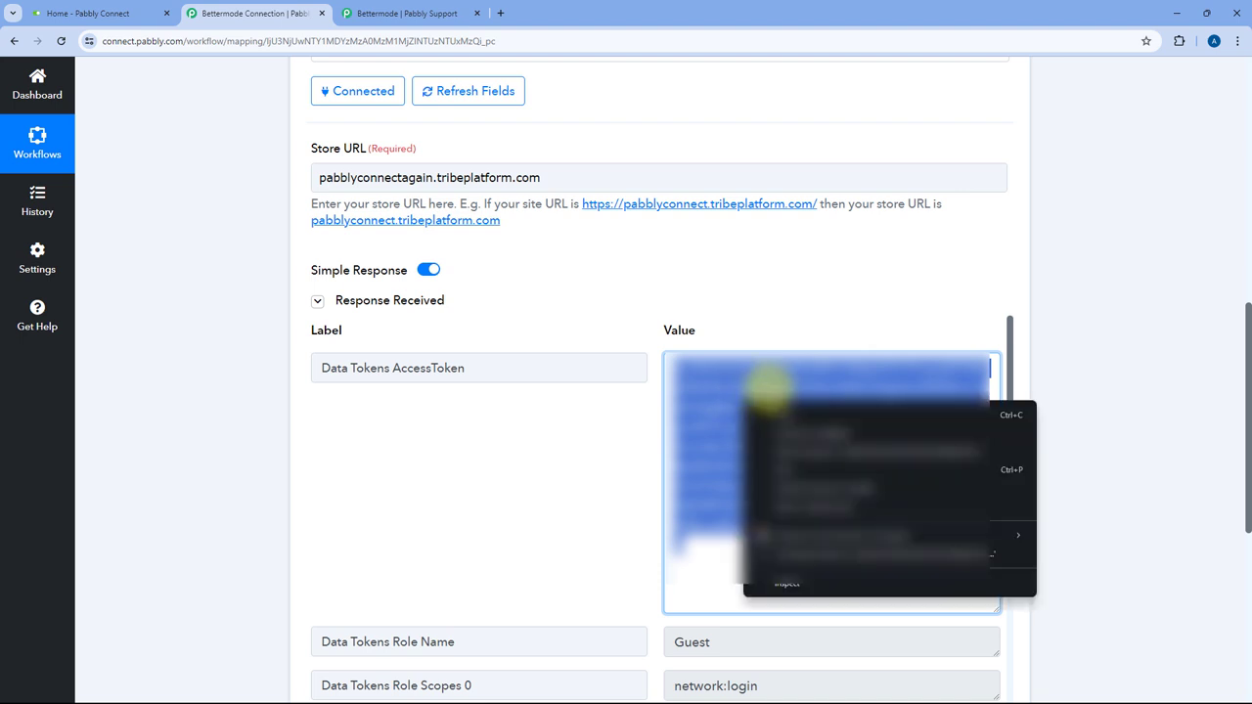
left_click(789, 419)
left_click(789, 324)
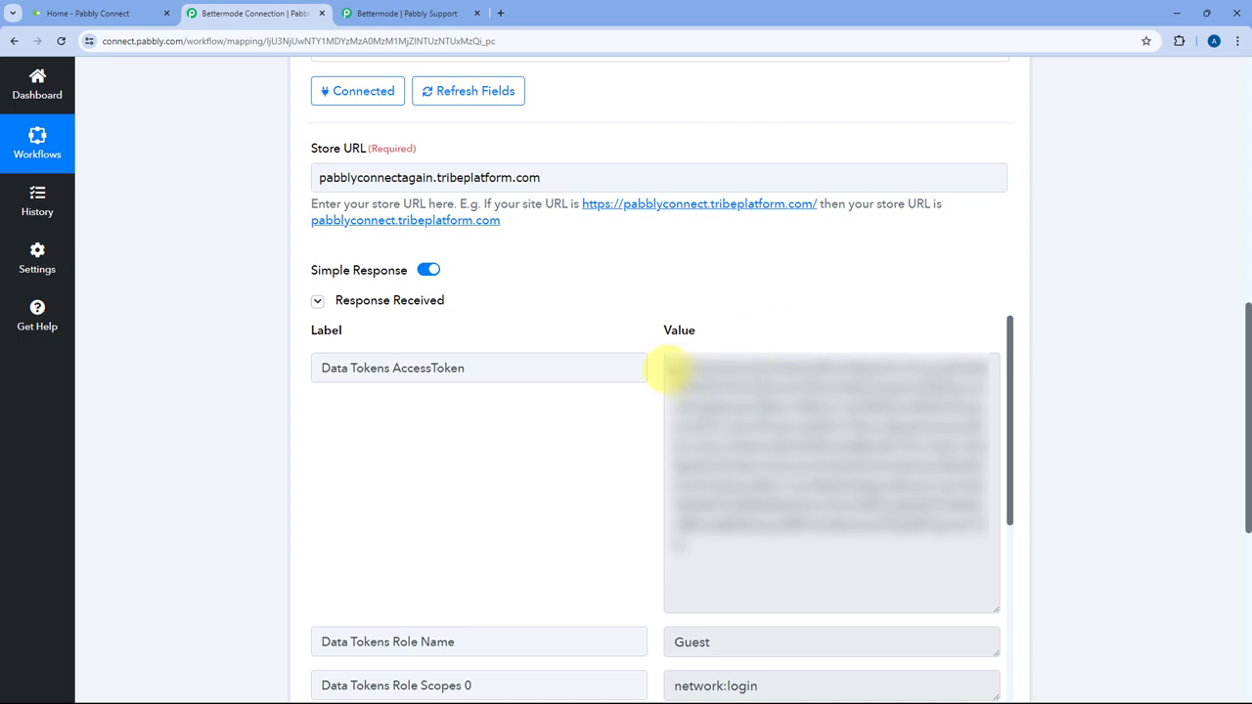
left_click(679, 371)
key("ctrl+a")
right_click(741, 425)
left_click(777, 445)
left_click(749, 331)
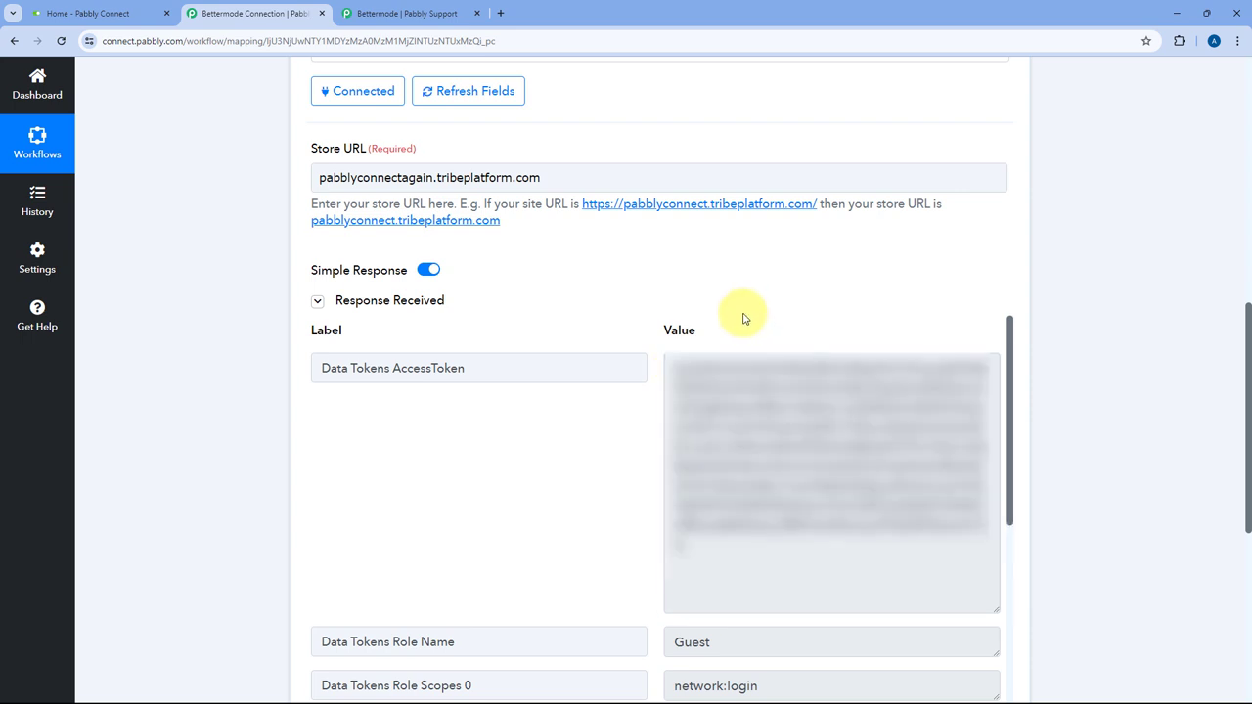
scroll(744, 318, "up", 2)
scroll(741, 317, "up", 3)
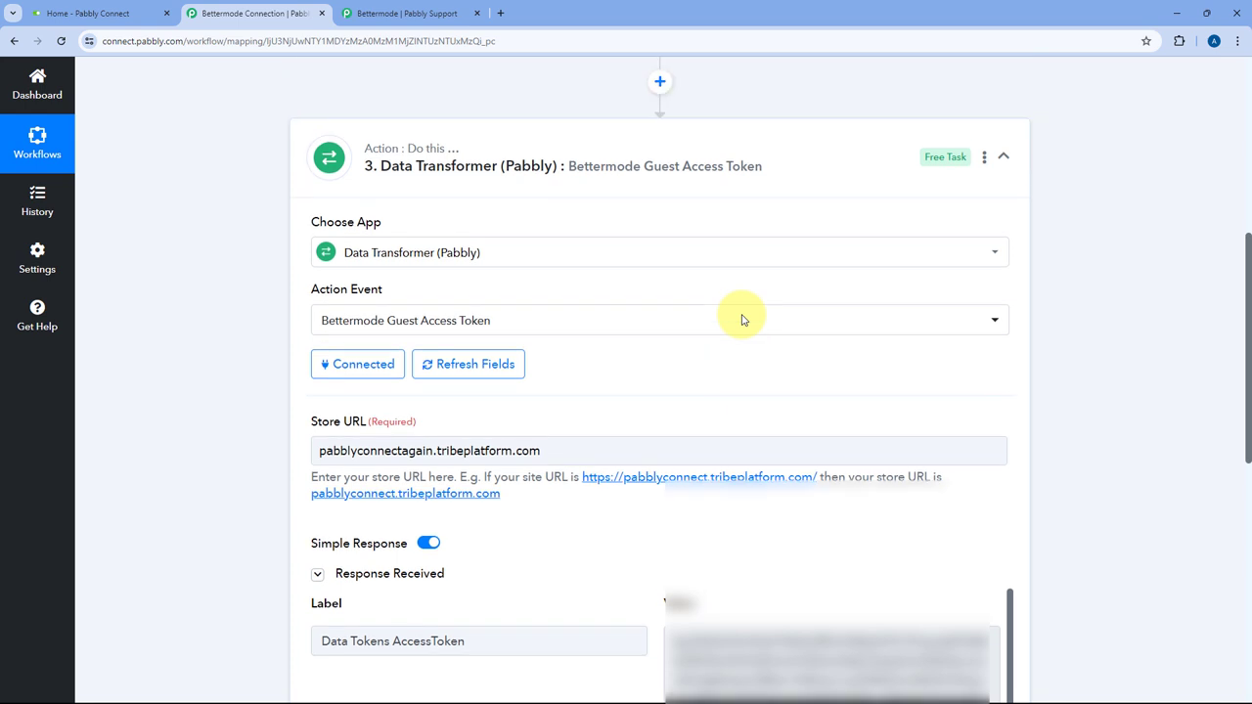
Step: In the Bettermode Create New Post step, start adding a new account connection
left_click(610, 203)
scroll(385, 413, "up", 1)
left_click(355, 455)
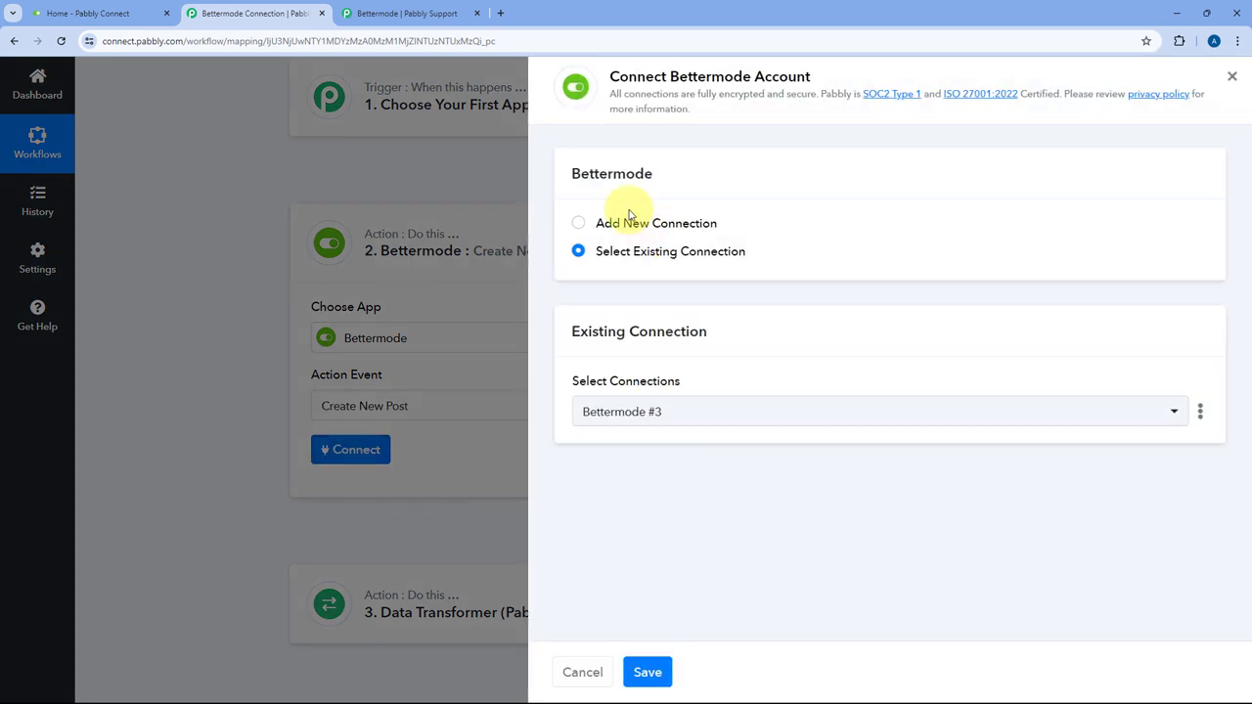
left_click(579, 224)
scroll(620, 229, "down", 2)
Step: Enter the account e-mail in Username/Email ID and paste the guest access token into Access Token
left_click(656, 313)
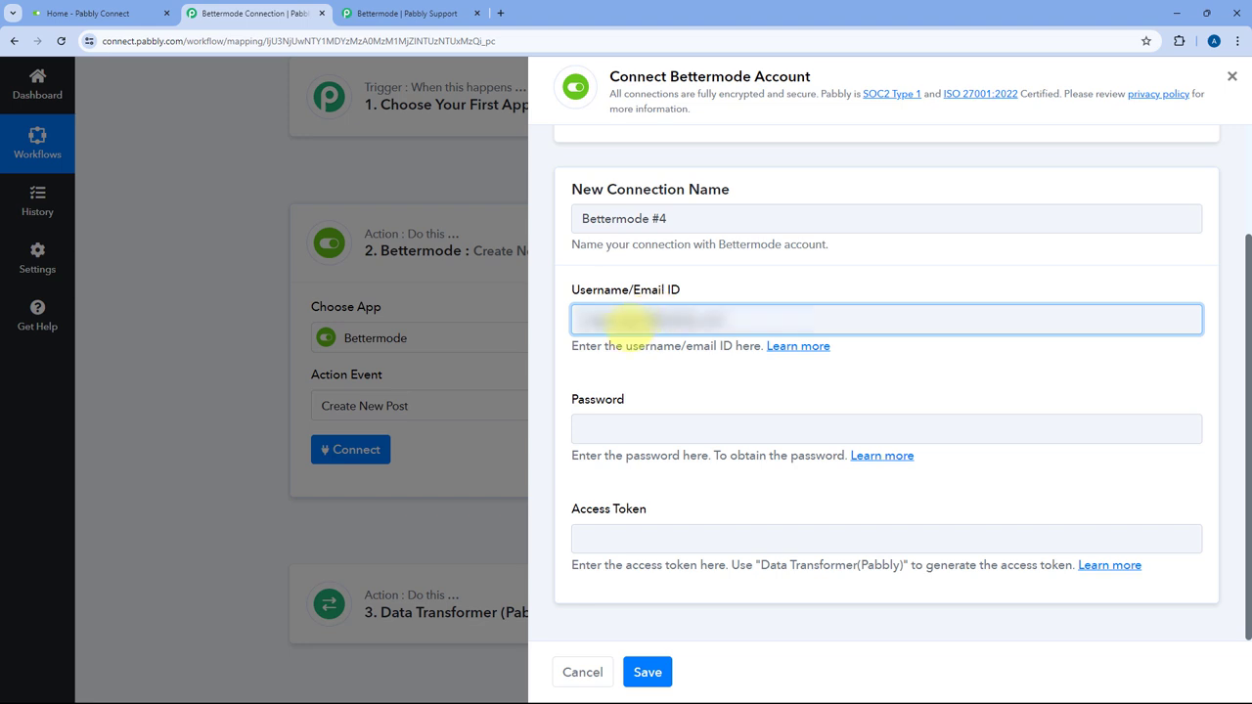
left_click(641, 543)
right_click(636, 544)
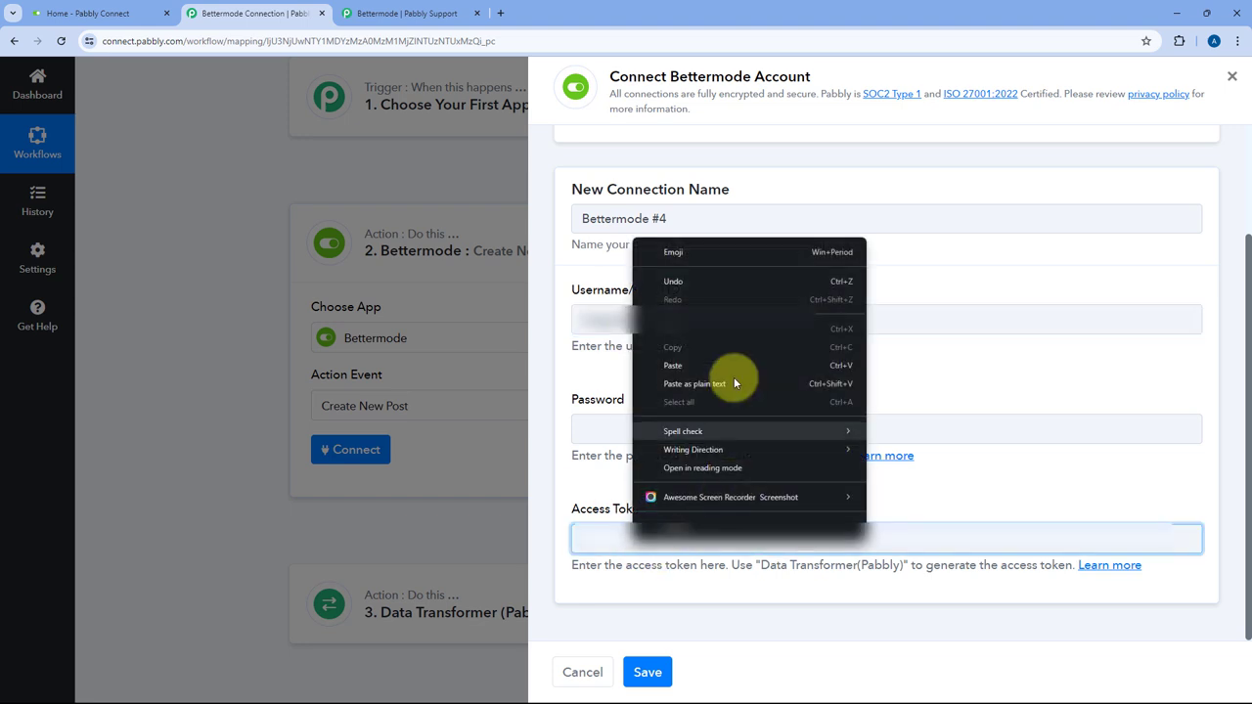
left_click(669, 365)
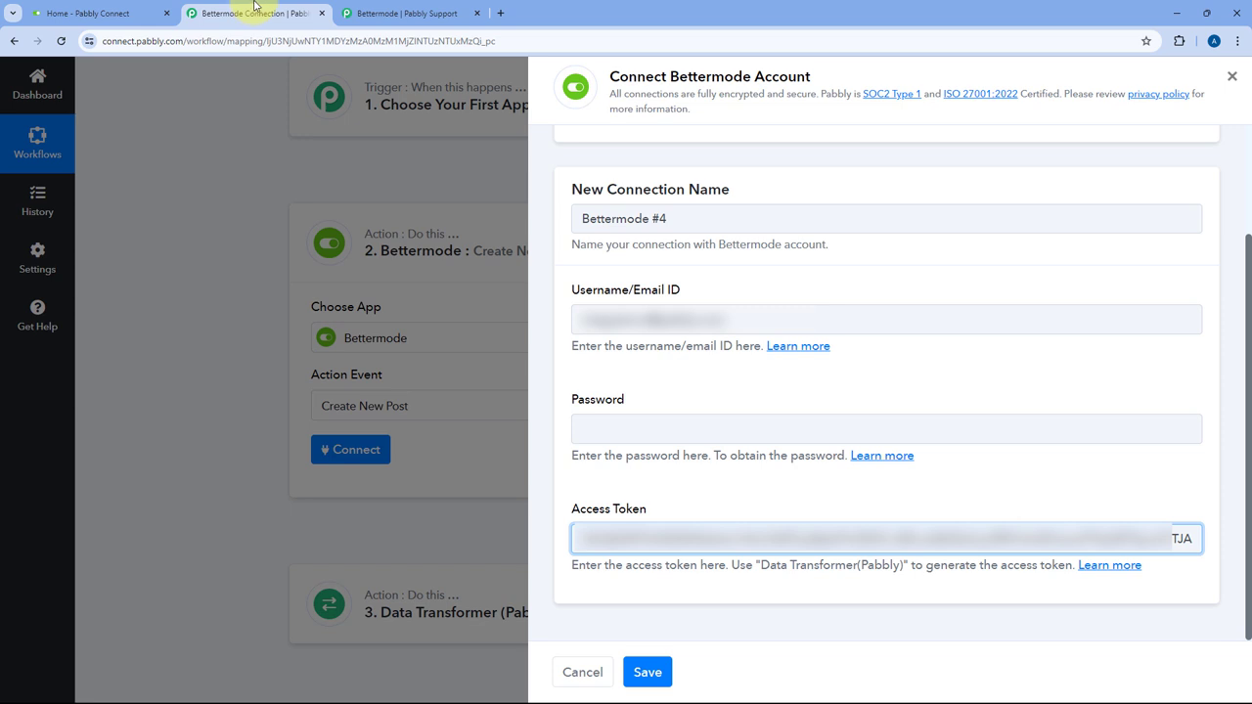
Step: Open the admin member's profile from the Bettermode member list and email them a reset-password link
left_click(135, 8)
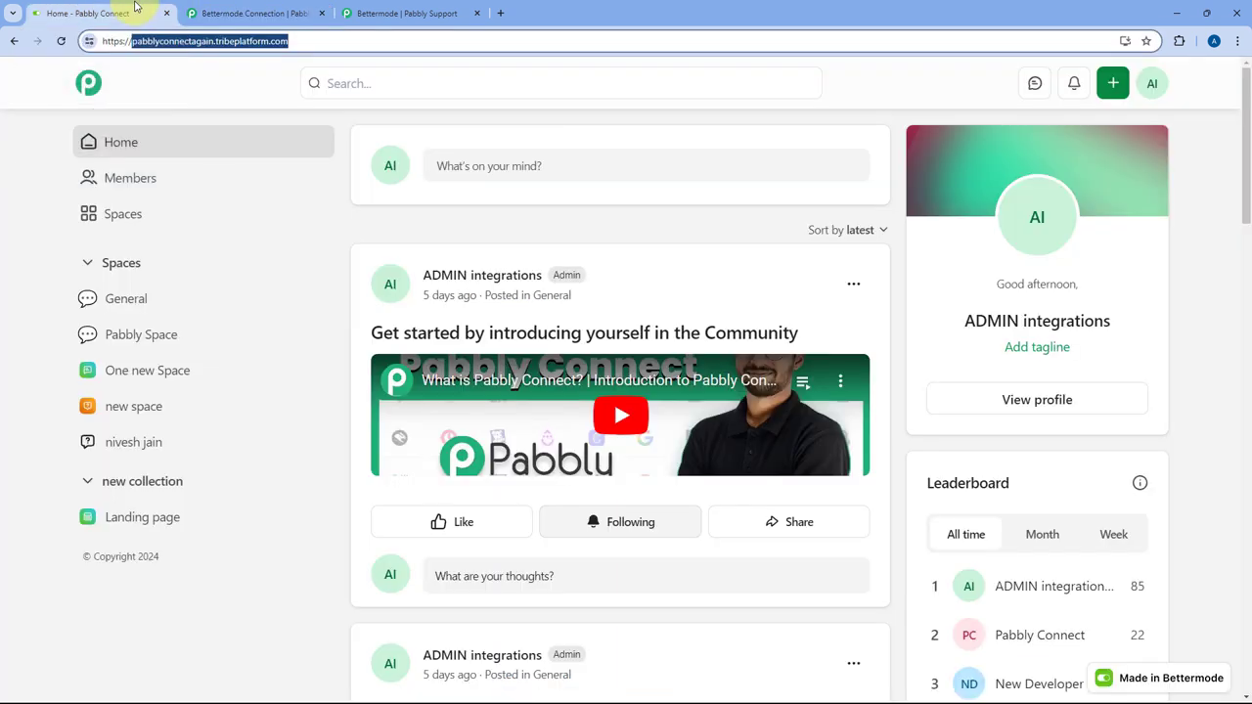
left_click(327, 176)
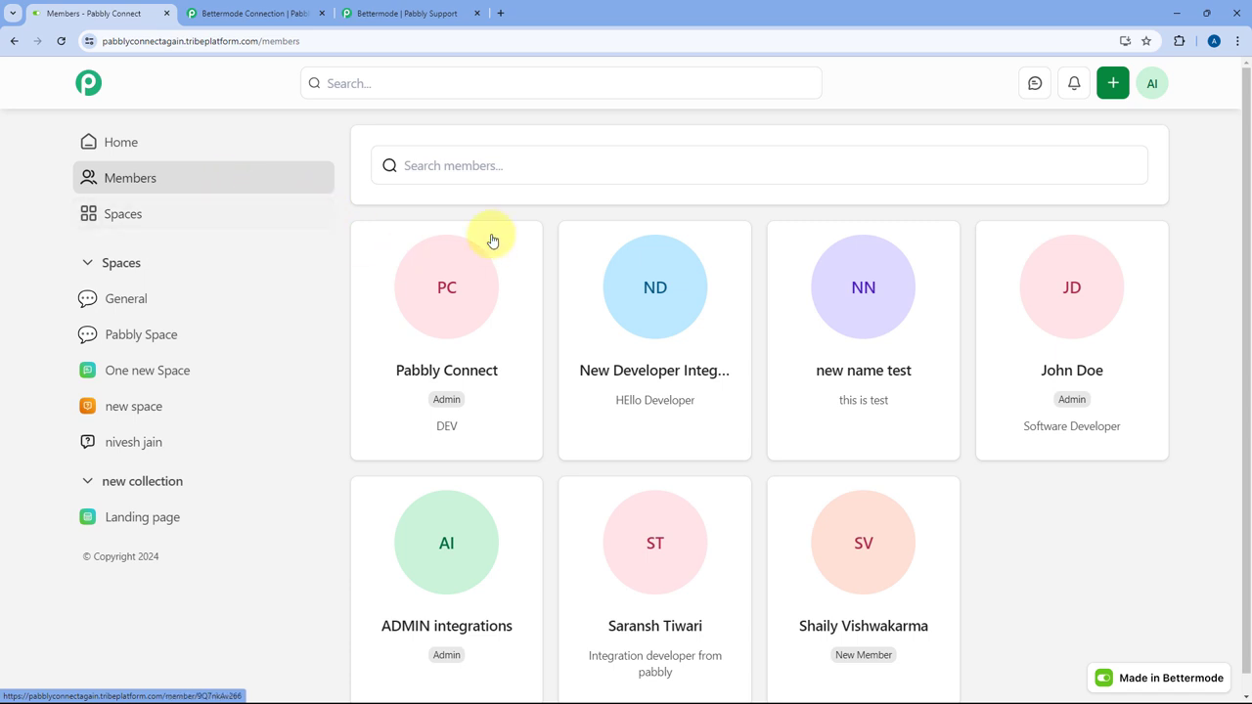
scroll(469, 284, "down", 1)
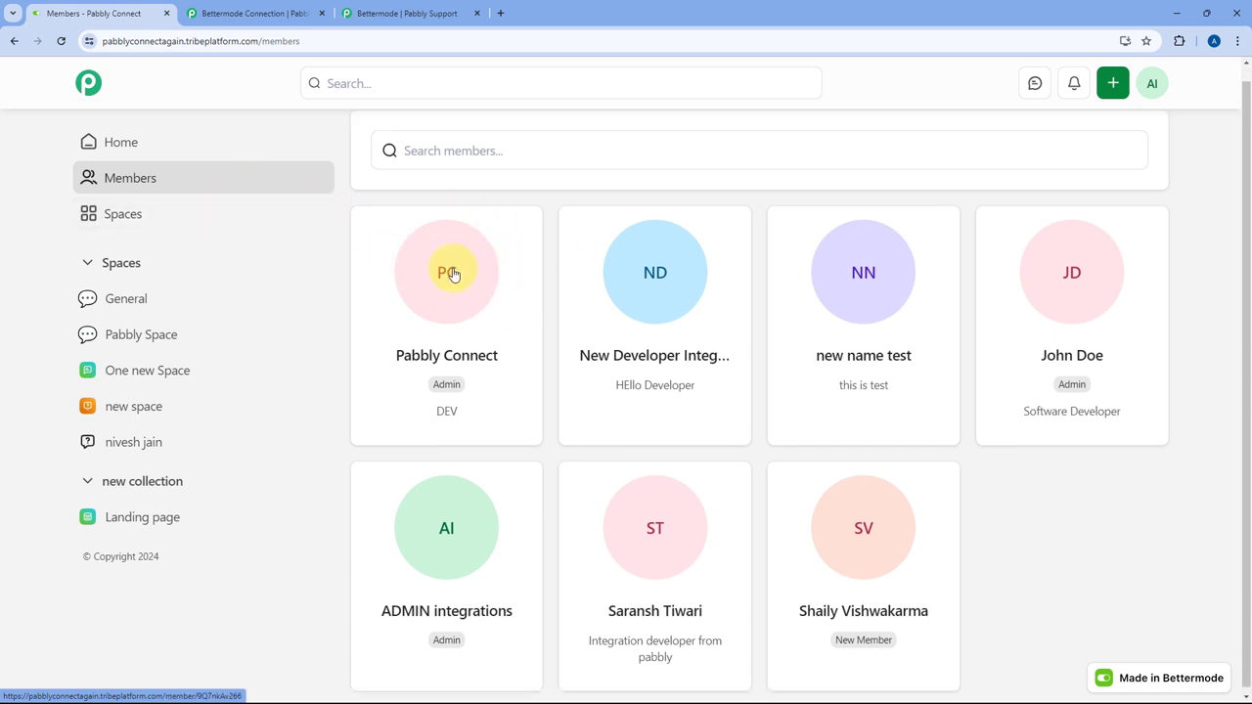
left_click(452, 602)
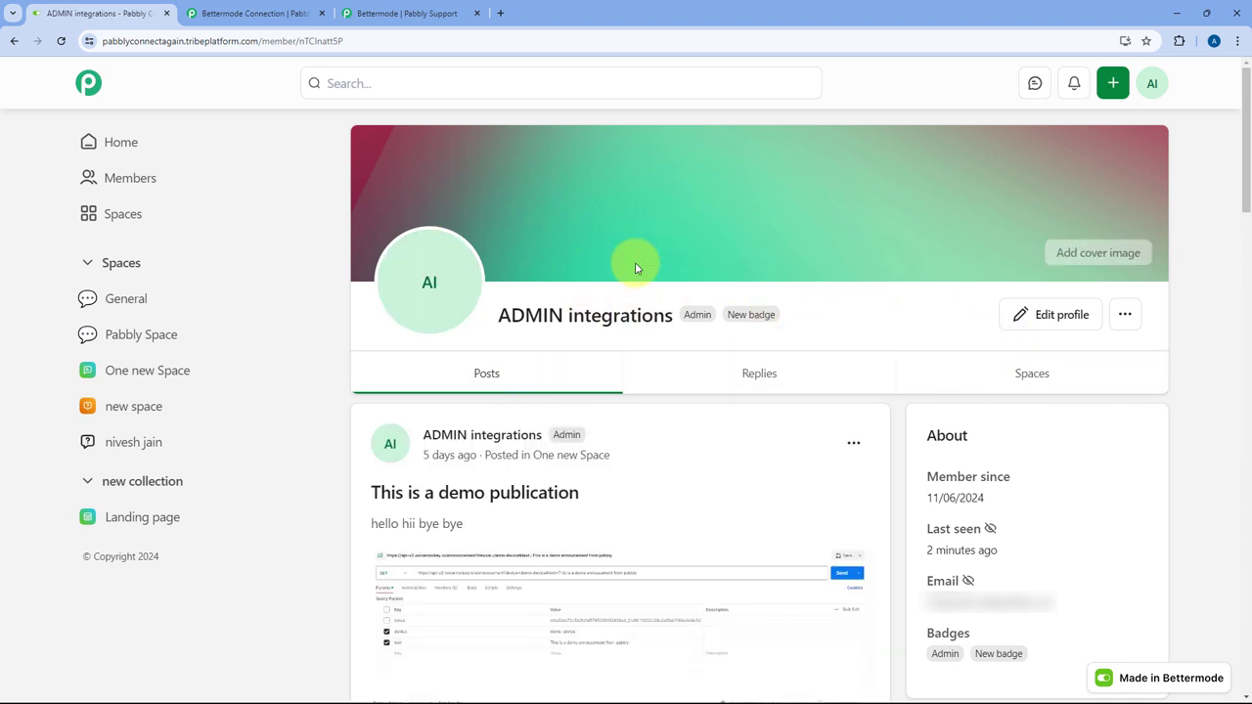
left_click(1127, 315)
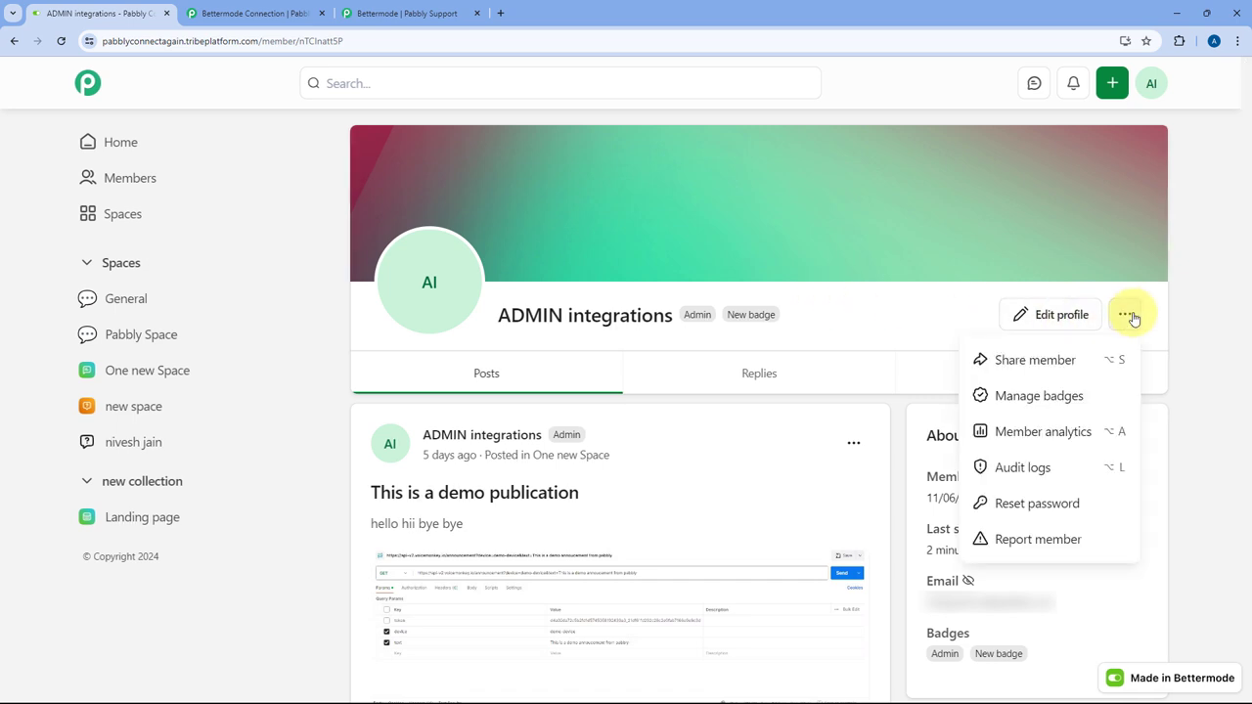
left_click(1039, 505)
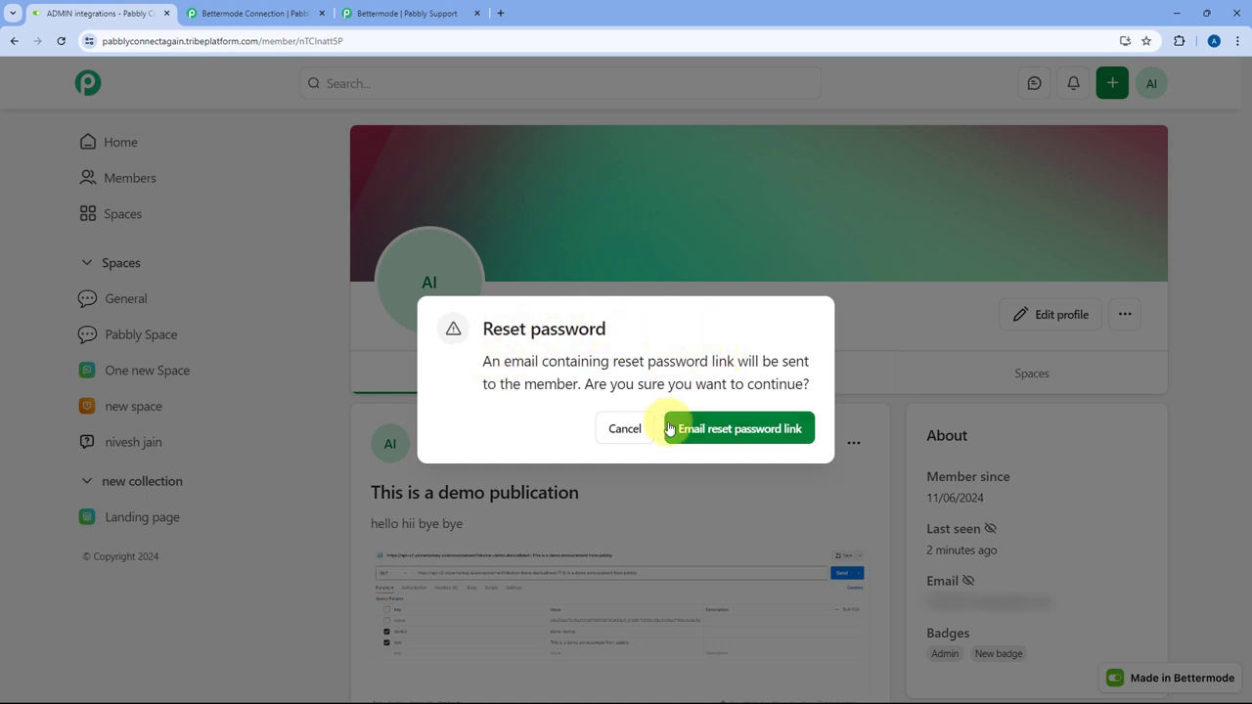
left_click(762, 430)
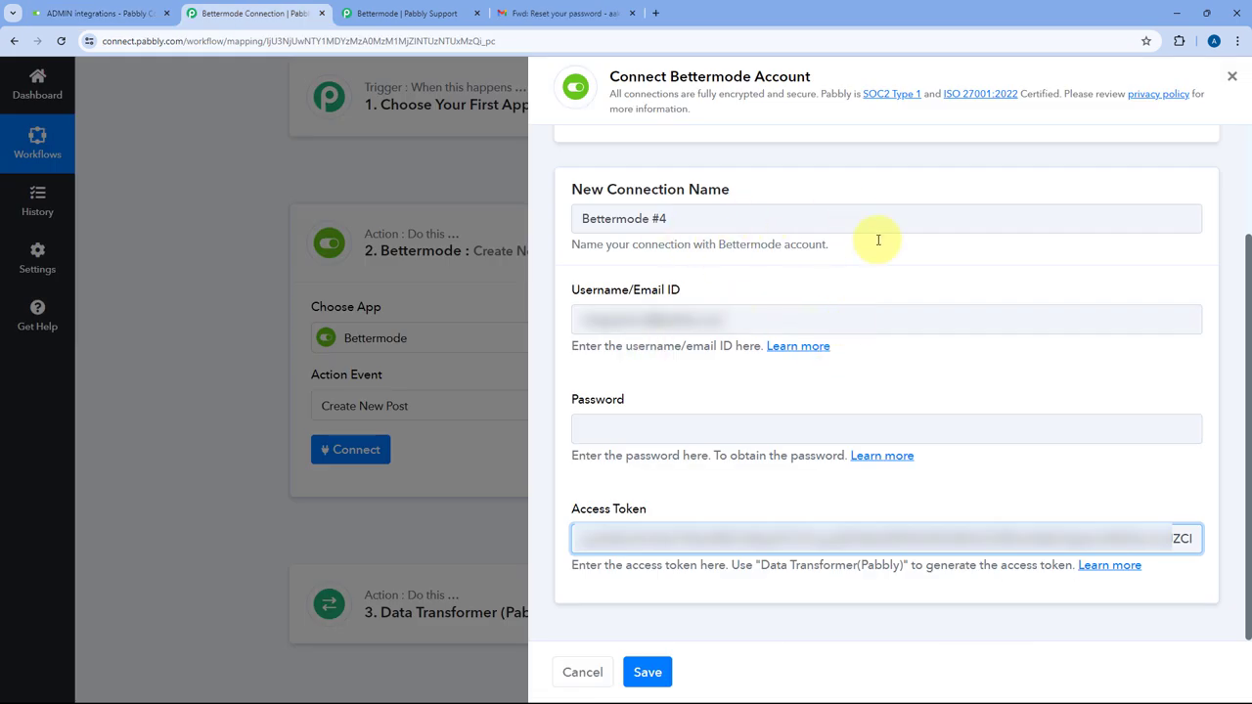
Step: Check the reset email's From and To addresses in Gmail, then return to the Bettermode member profile
left_click(558, 12)
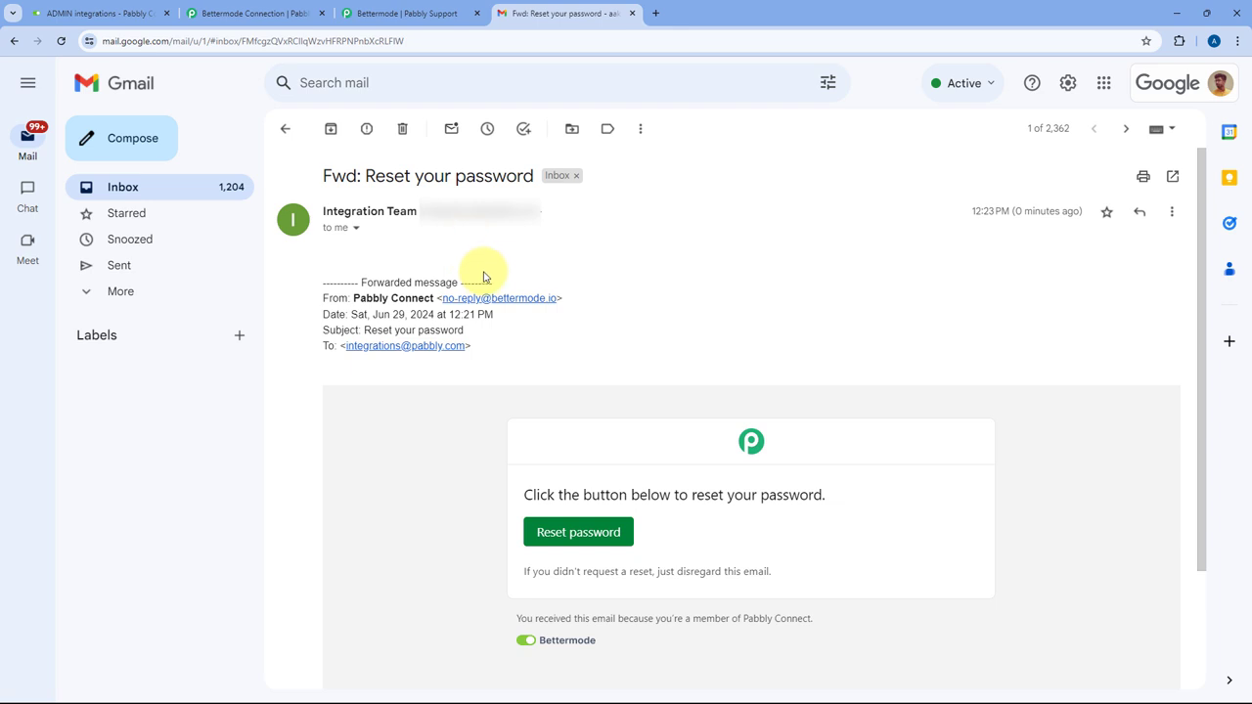
left_click_drag(565, 298, 462, 298)
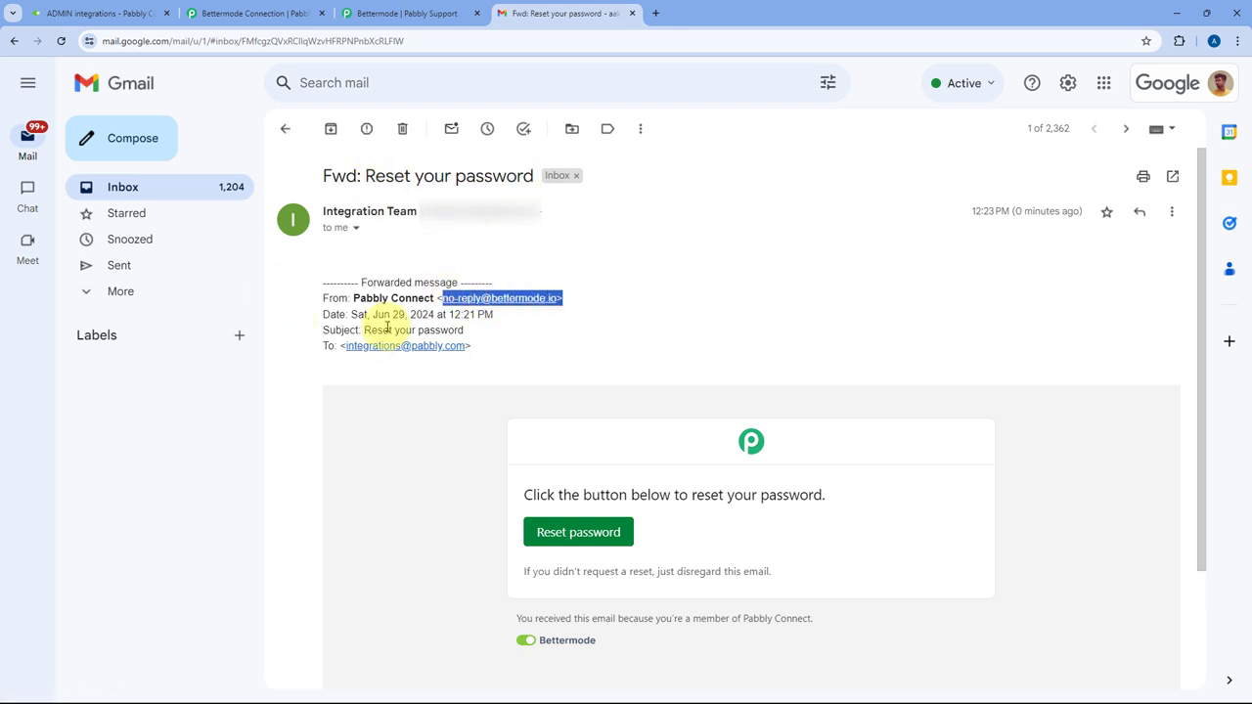
left_click_drag(480, 349, 342, 349)
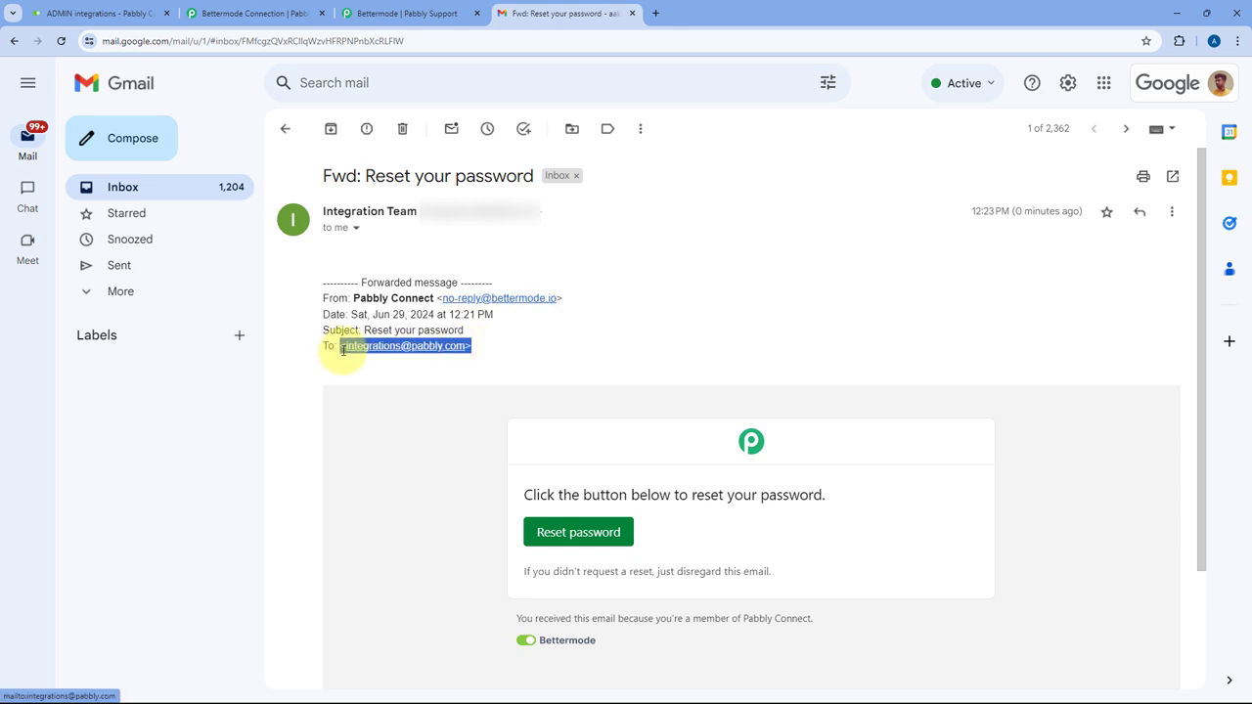
left_click(399, 369)
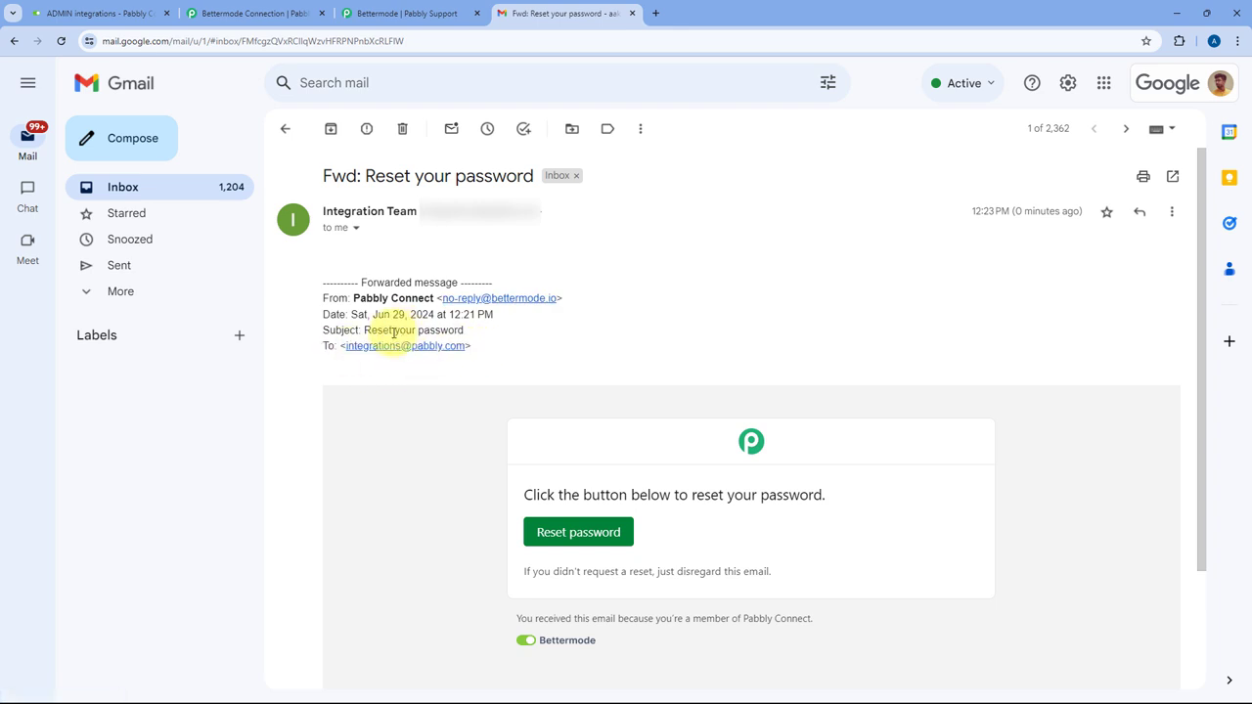
left_click(264, 13)
left_click(758, 318)
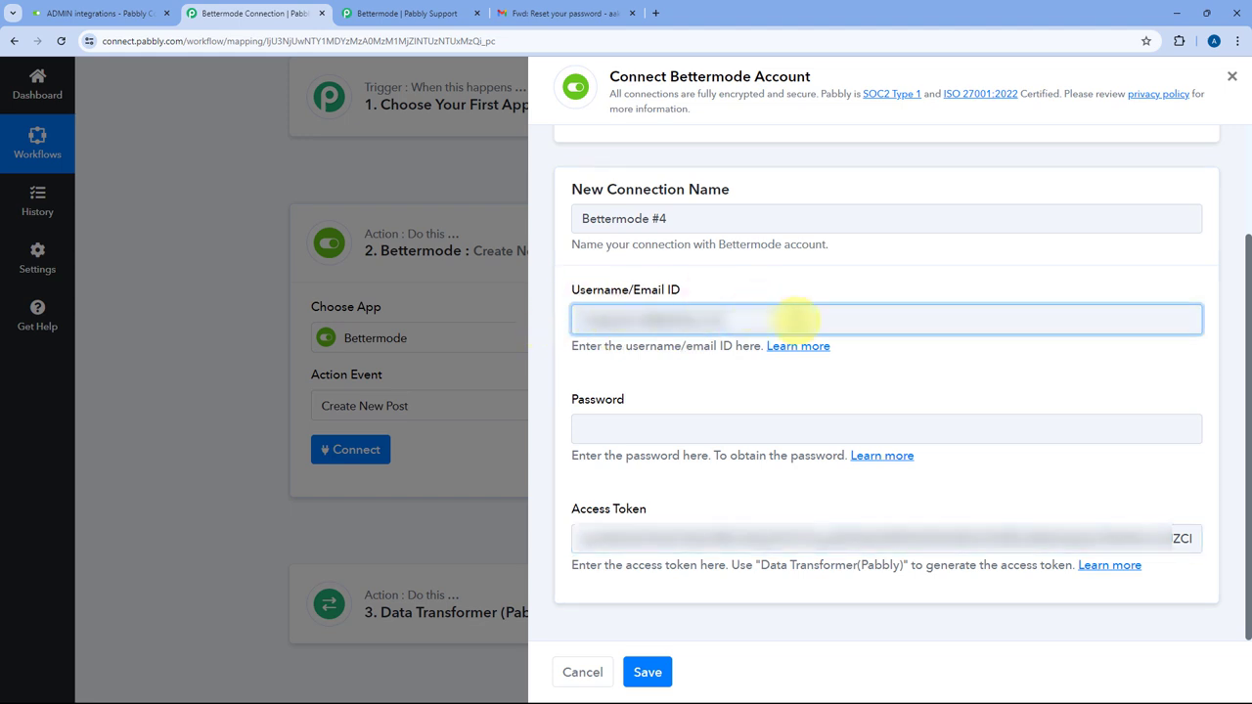
left_click(125, 13)
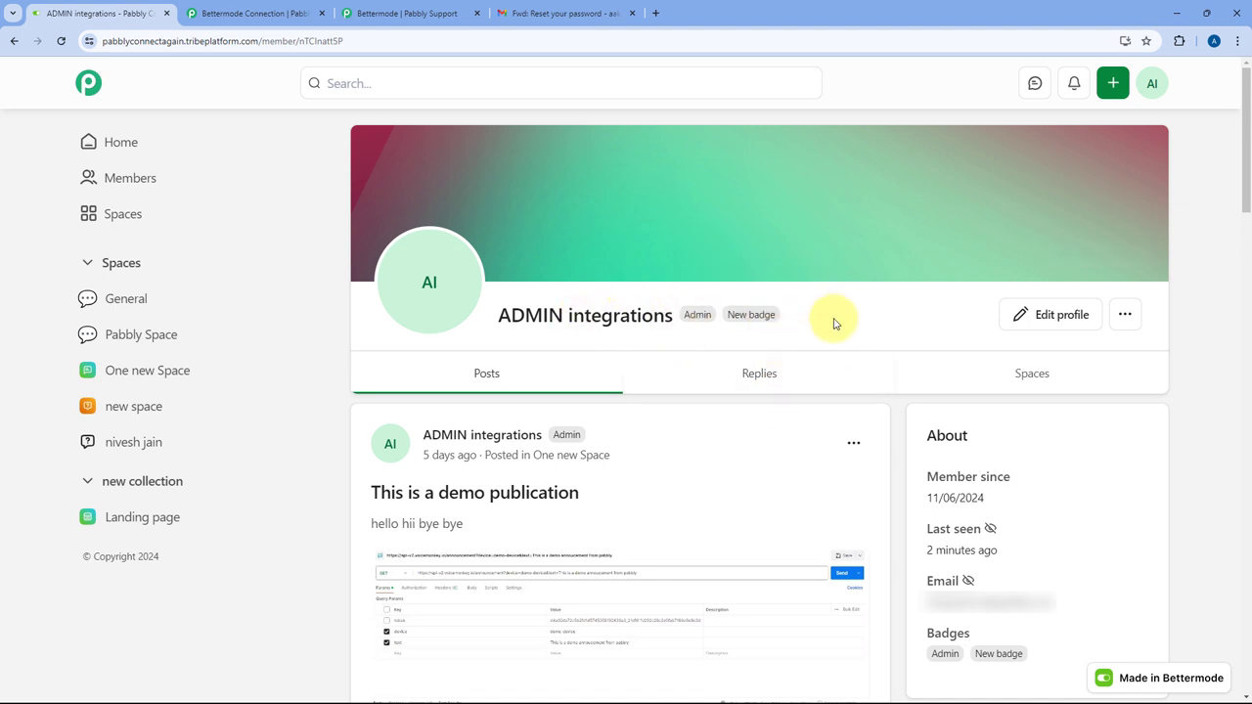
Step: Open the emailed Bettermode reset-password link in a private window
left_click(534, 11)
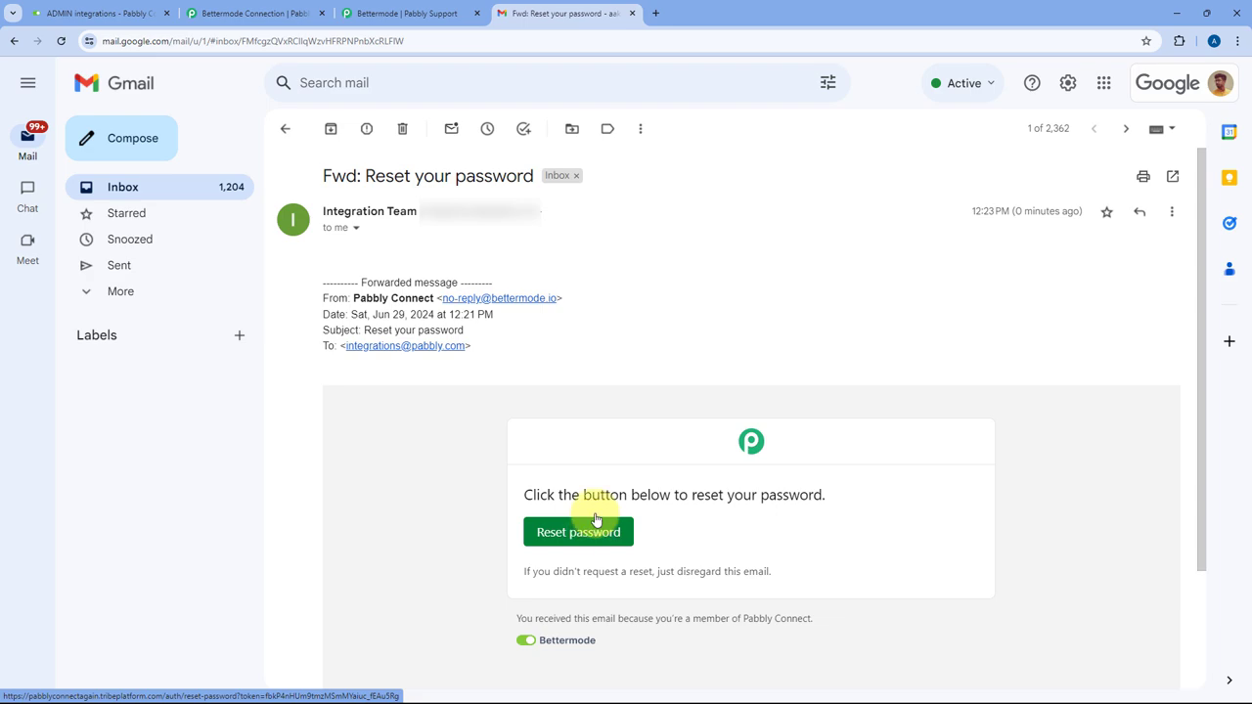
right_click(569, 533)
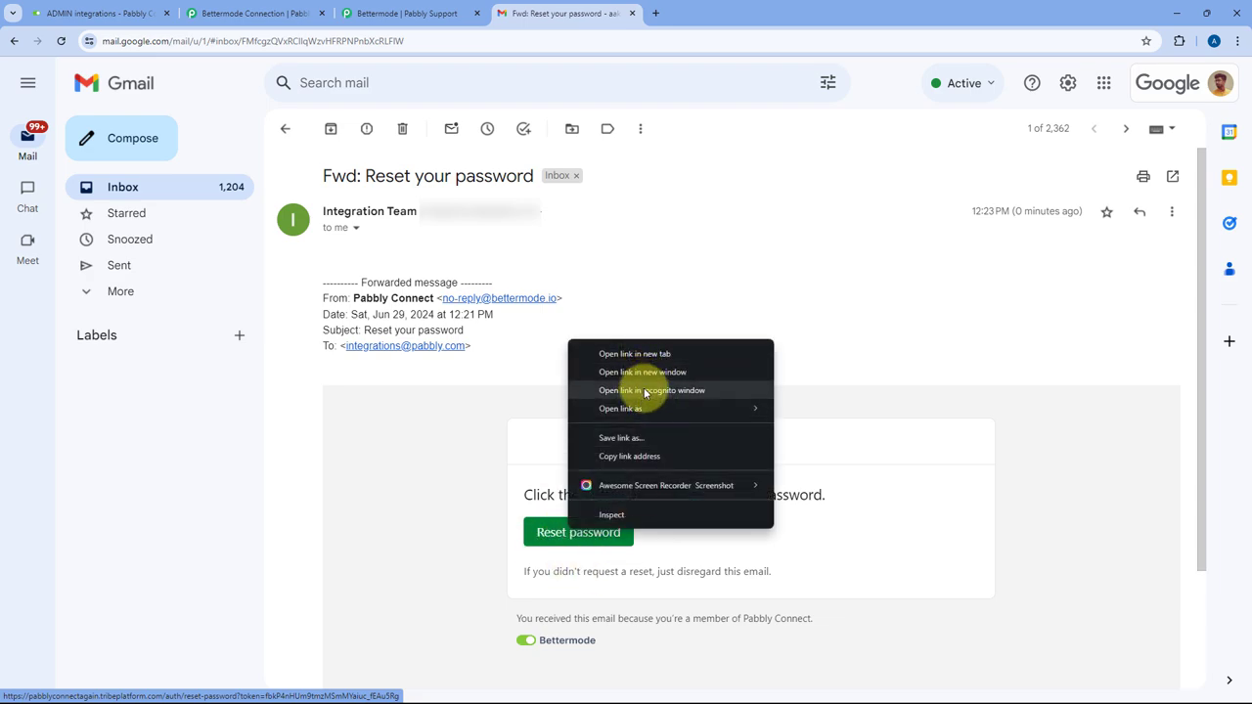
left_click(644, 392)
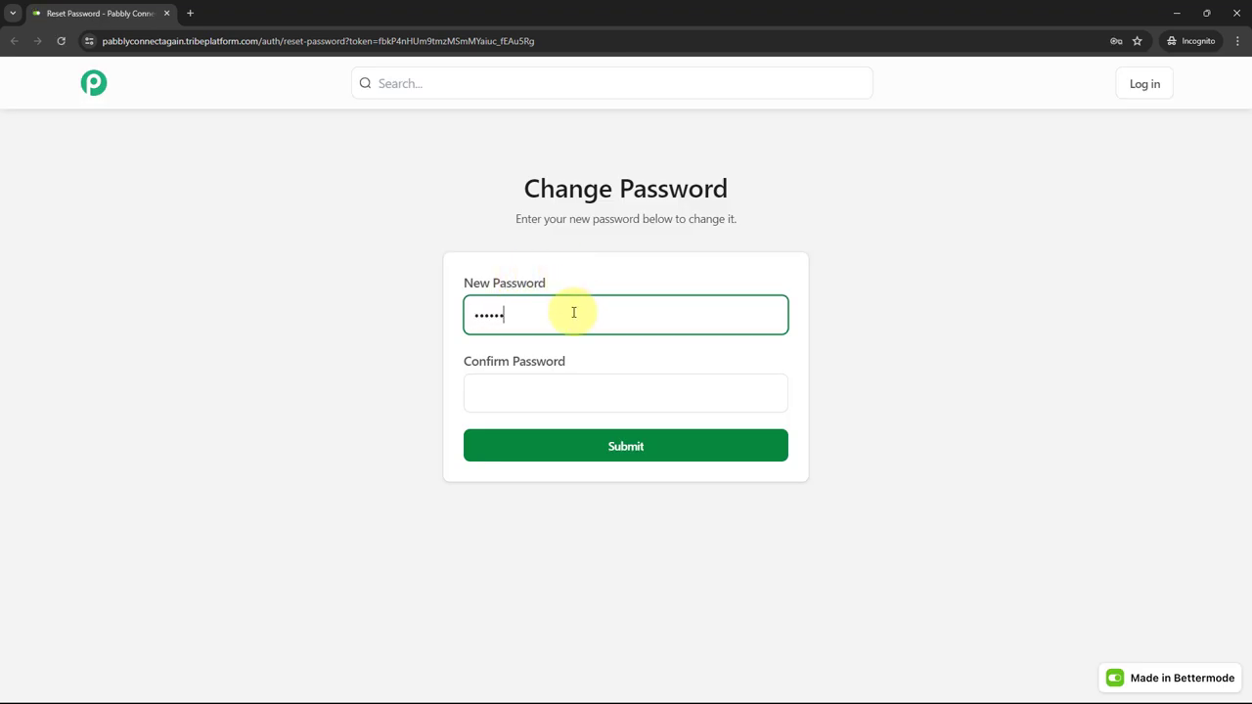
Step: Enter and confirm a new account password, then submit it
type("•")
key("Tab")
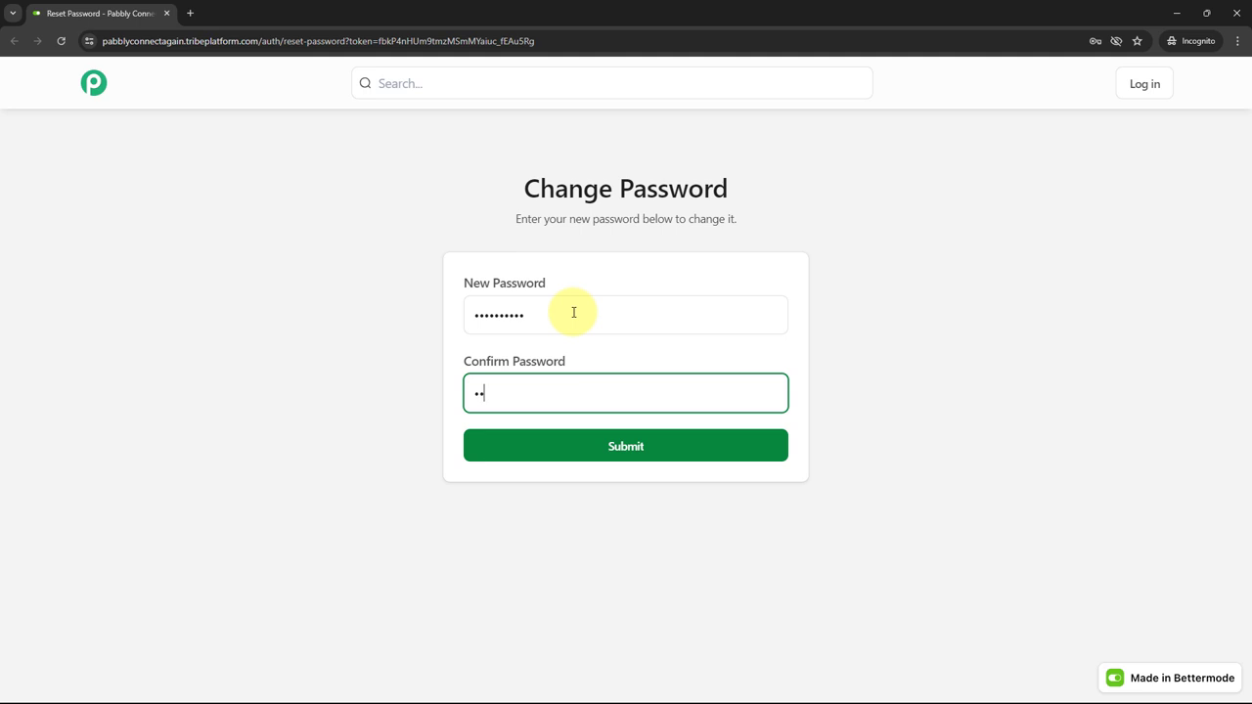
type("••••••••••")
left_click(621, 456)
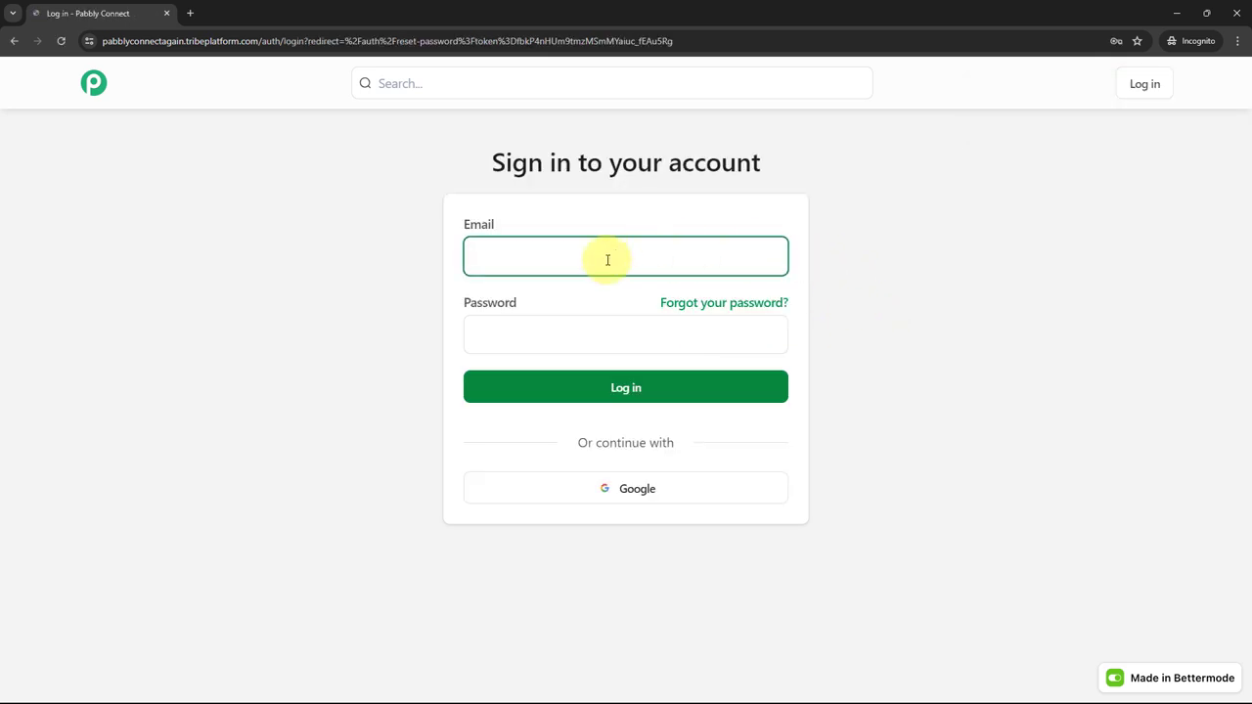
left_click(1173, 18)
Step: Enter the account password in the Bettermode #4 connection form and save the connection
left_click(302, 8)
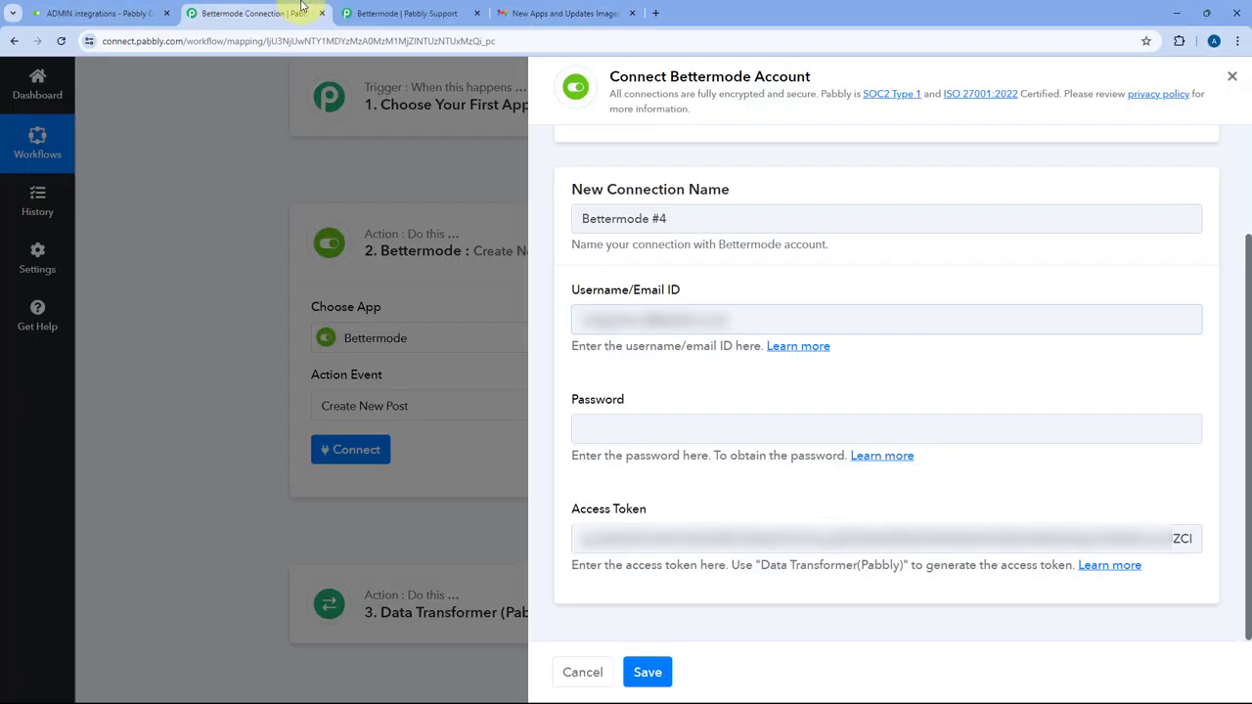
left_click(617, 425)
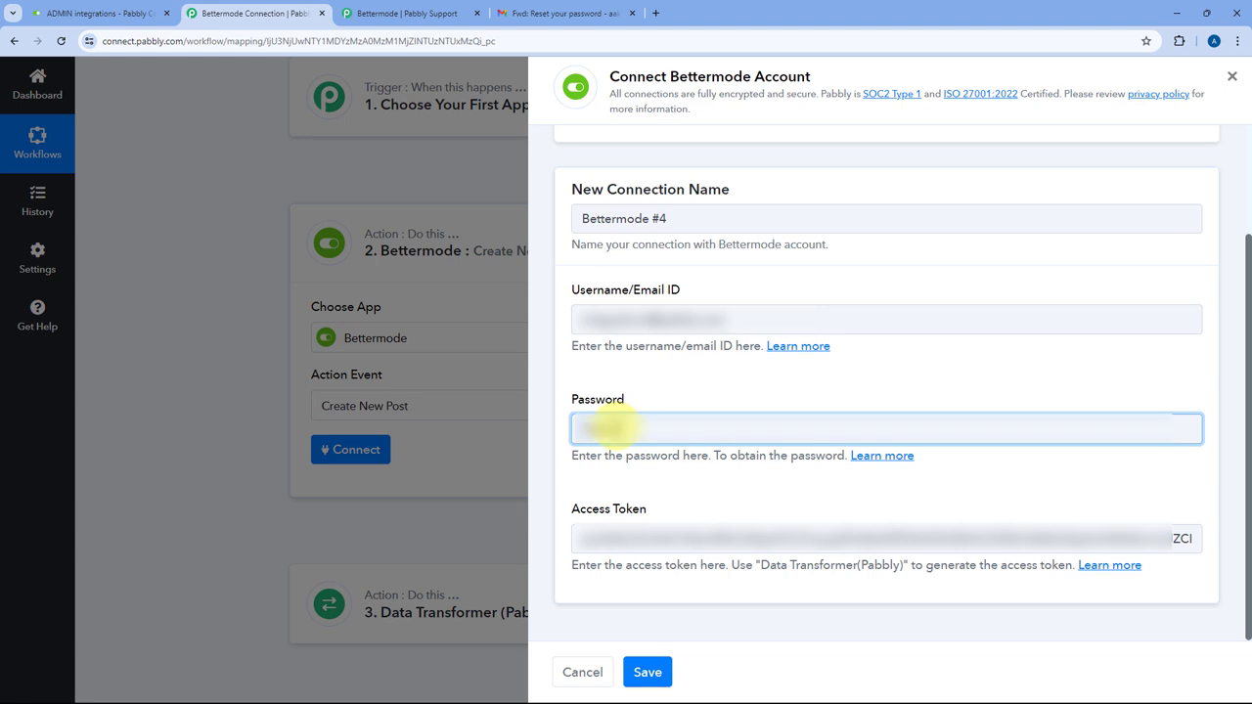
left_click(637, 409)
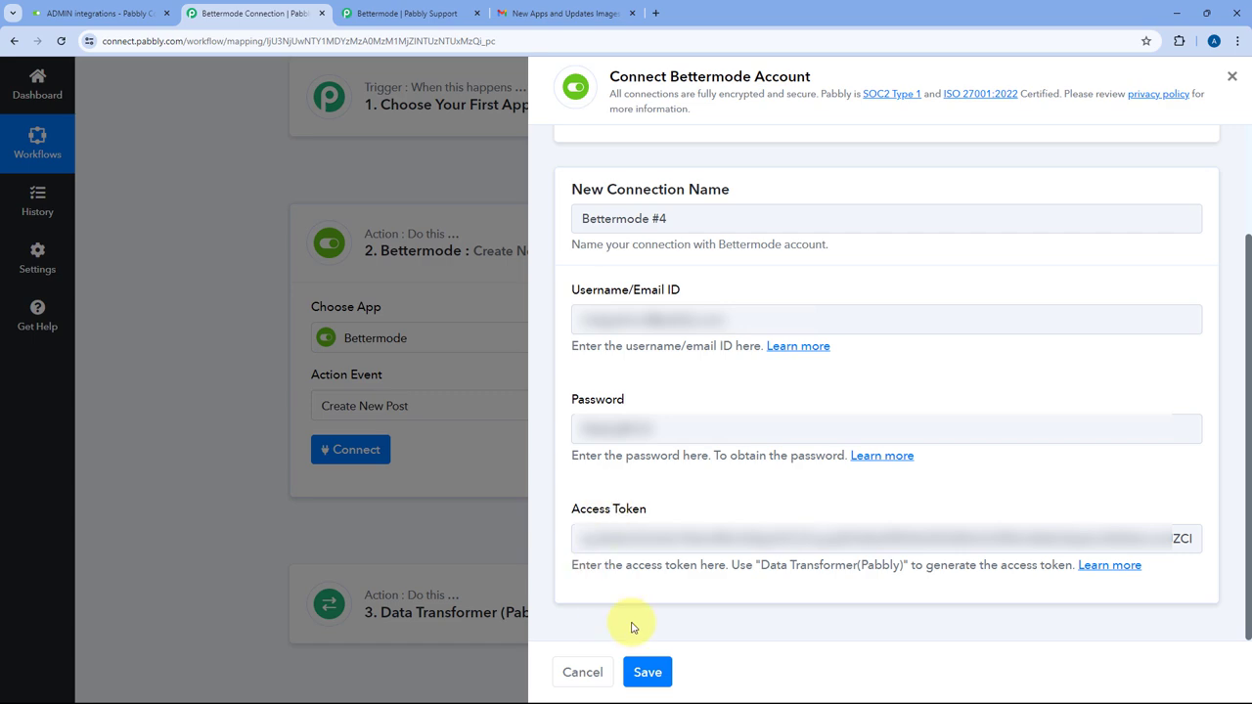
left_click(654, 672)
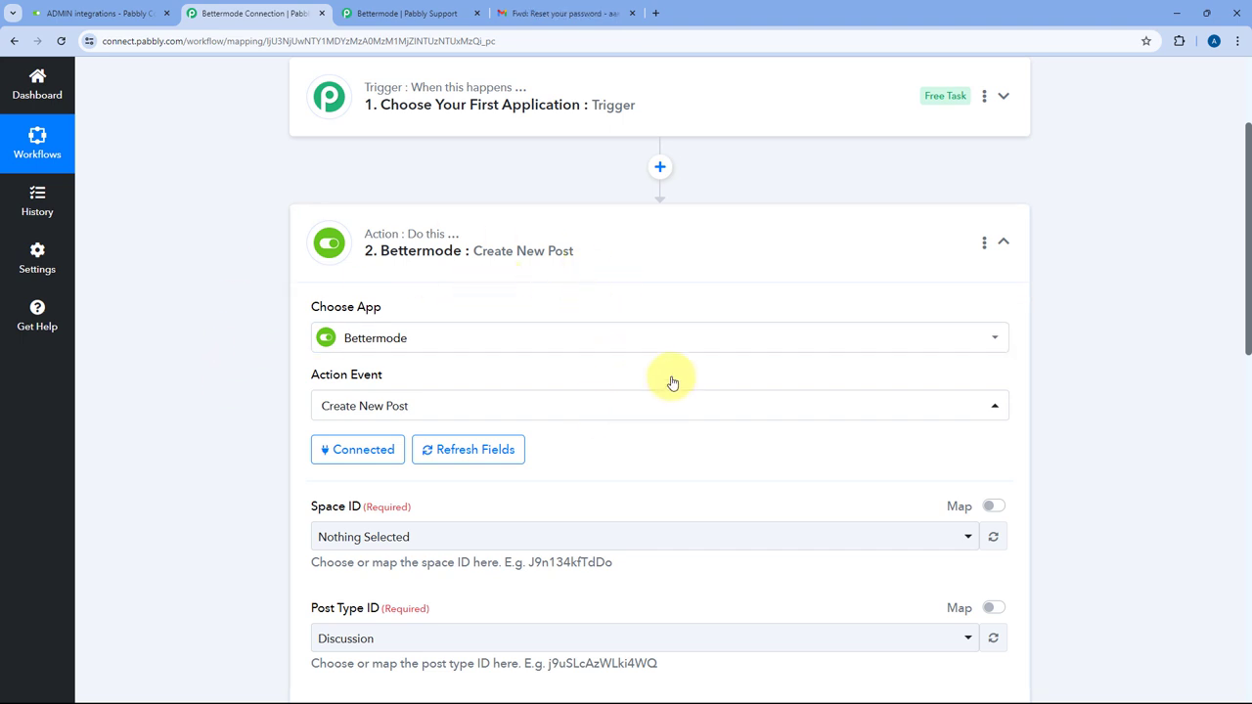
scroll(568, 366, "down", 2)
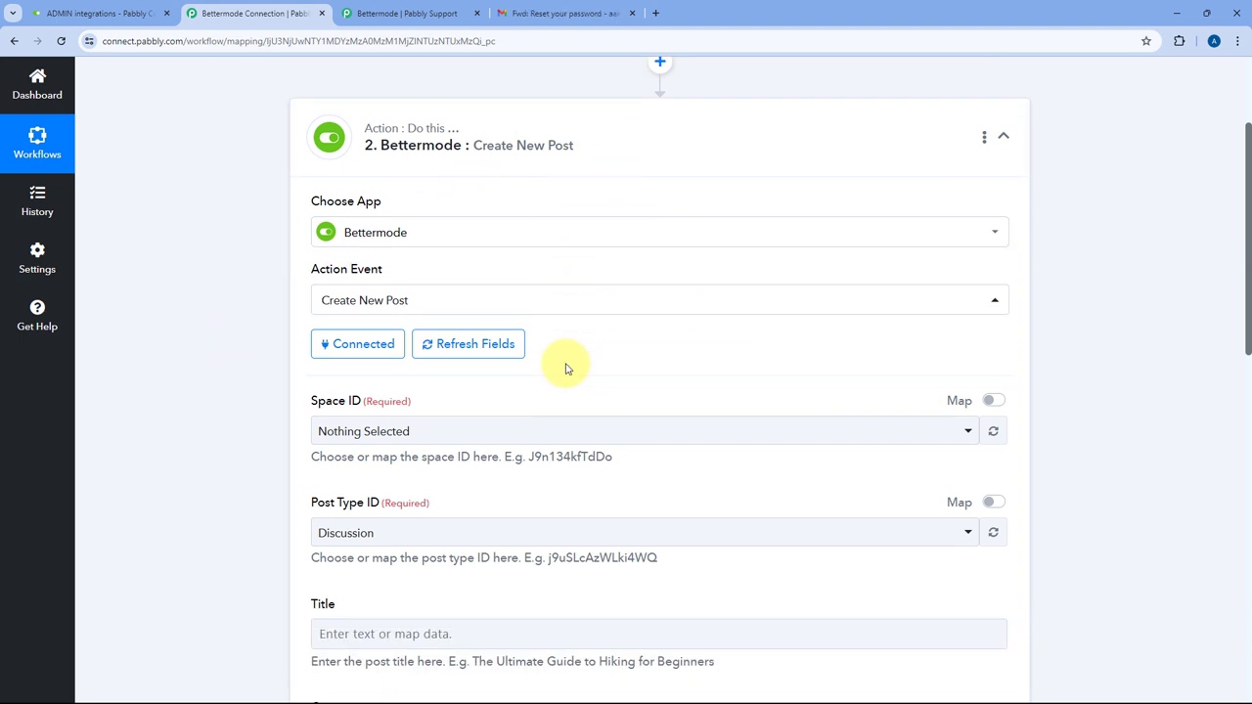
left_click(262, 361)
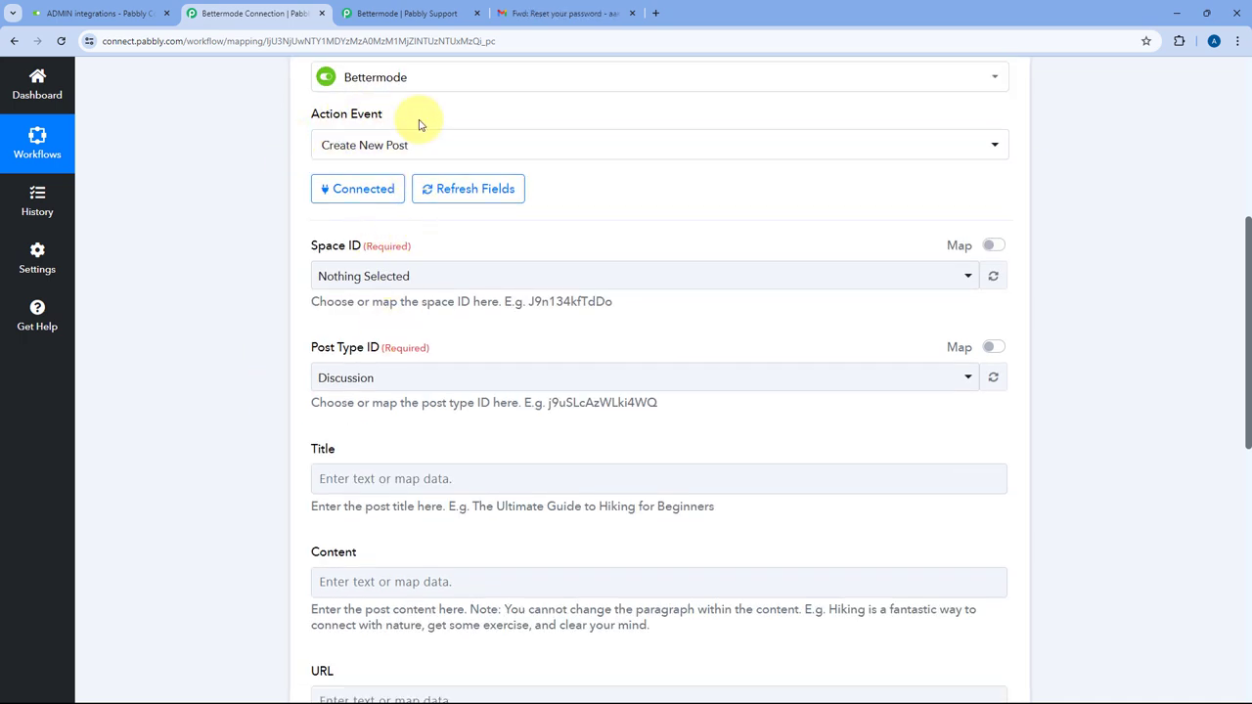
scroll(679, 230, "up", 2)
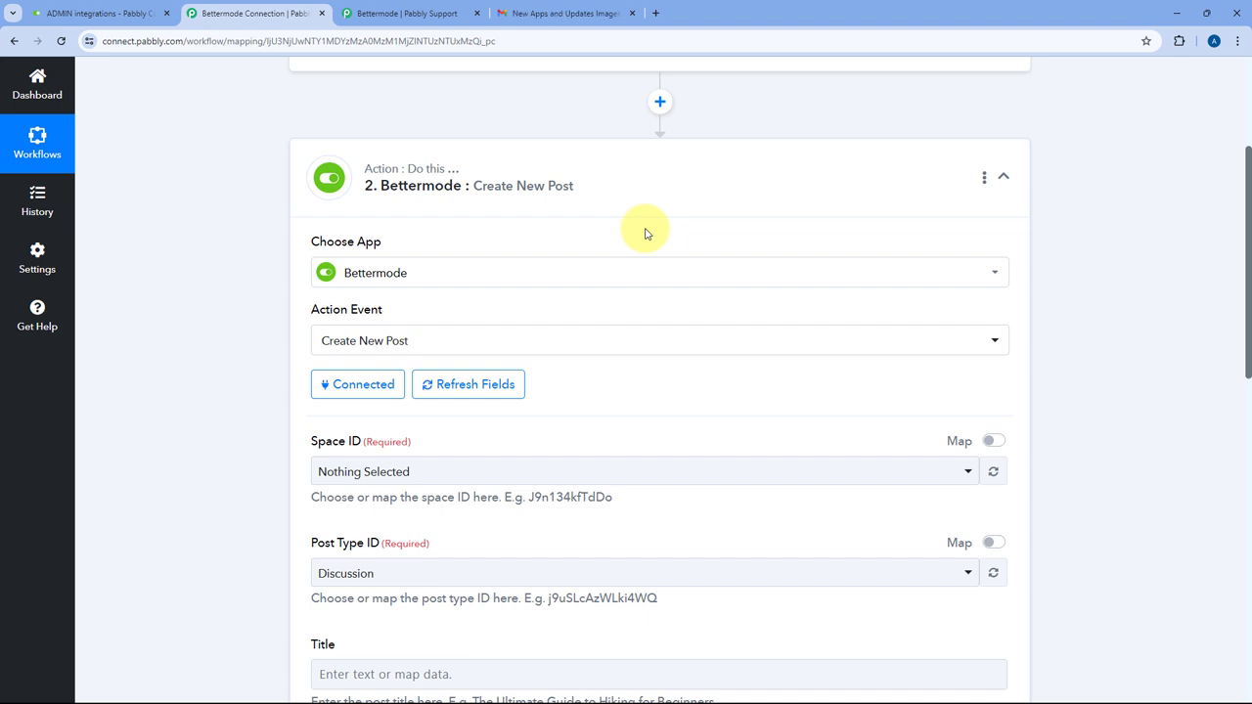
scroll(645, 234, "down", 2)
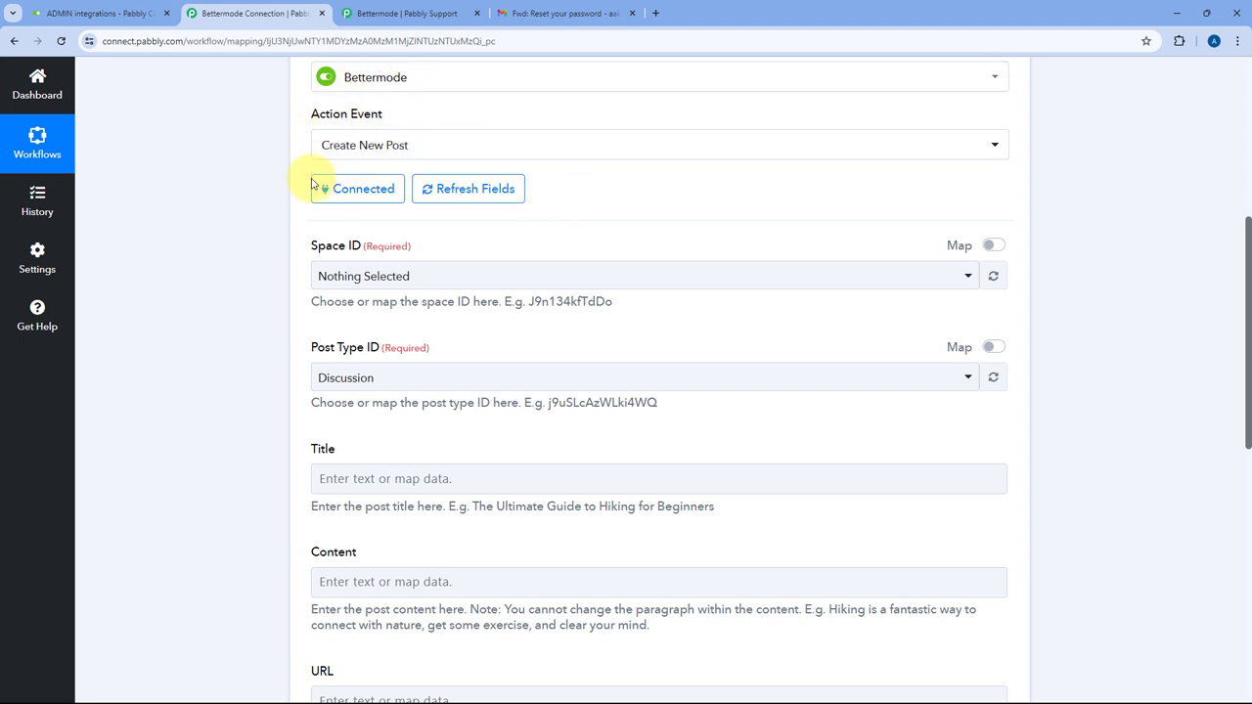
Step: Compare the Space ID dropdown options against Bettermode's directory of spaces
left_click(459, 277)
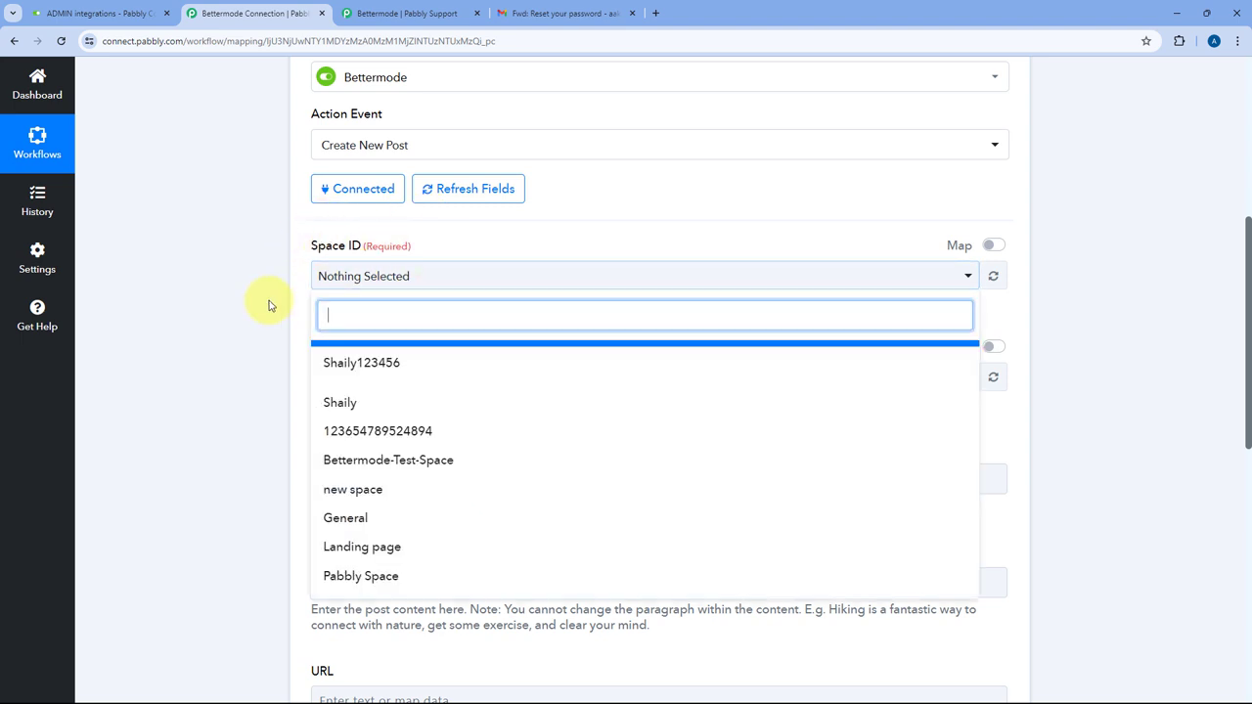
scroll(266, 303, "down", 1)
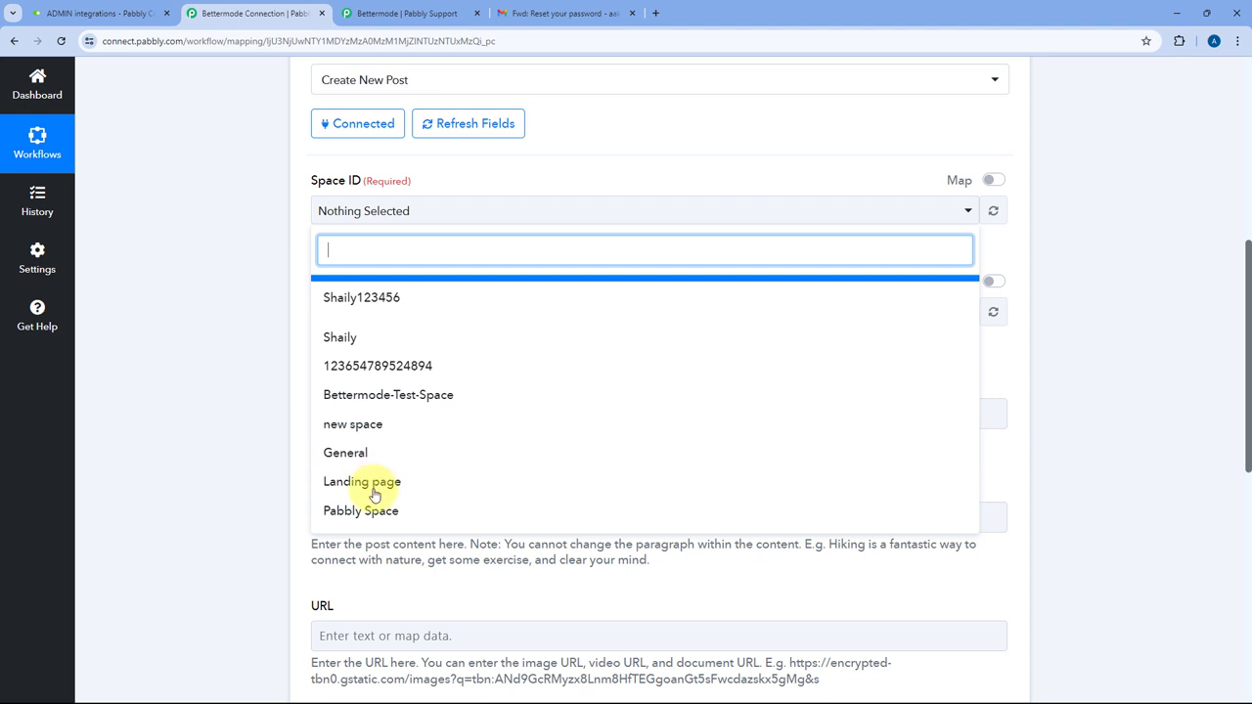
left_click(146, 14)
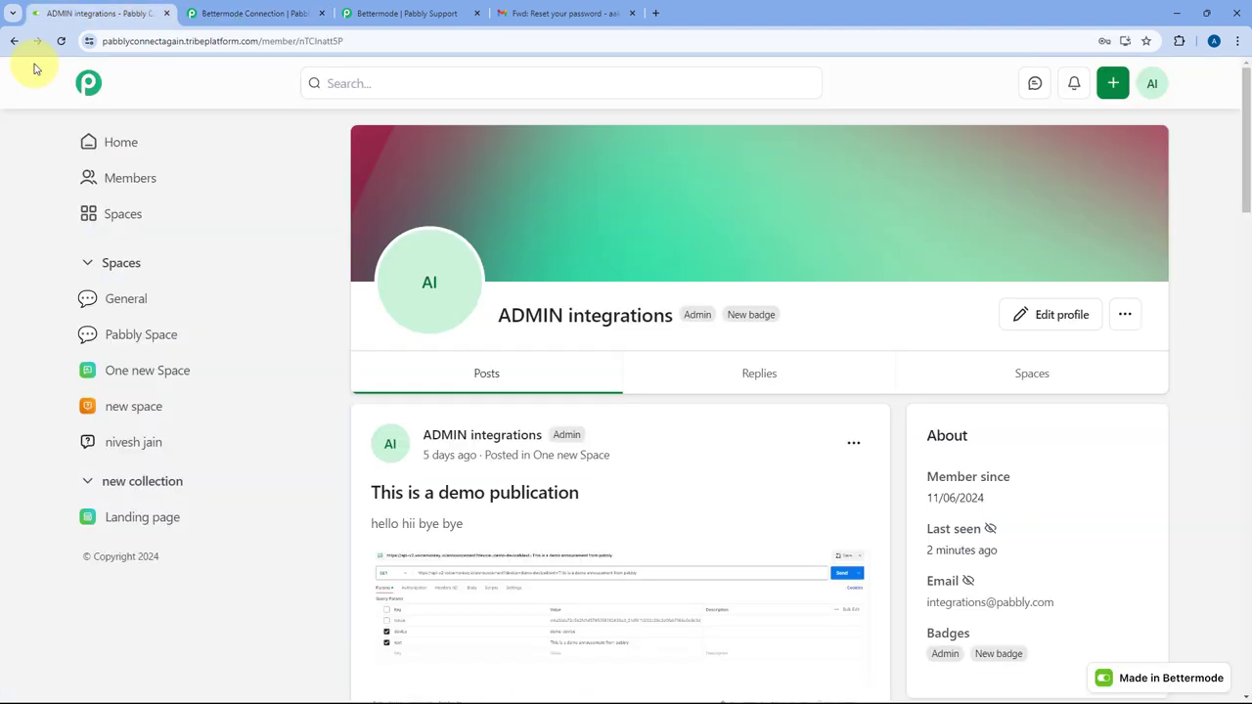
left_click(134, 211)
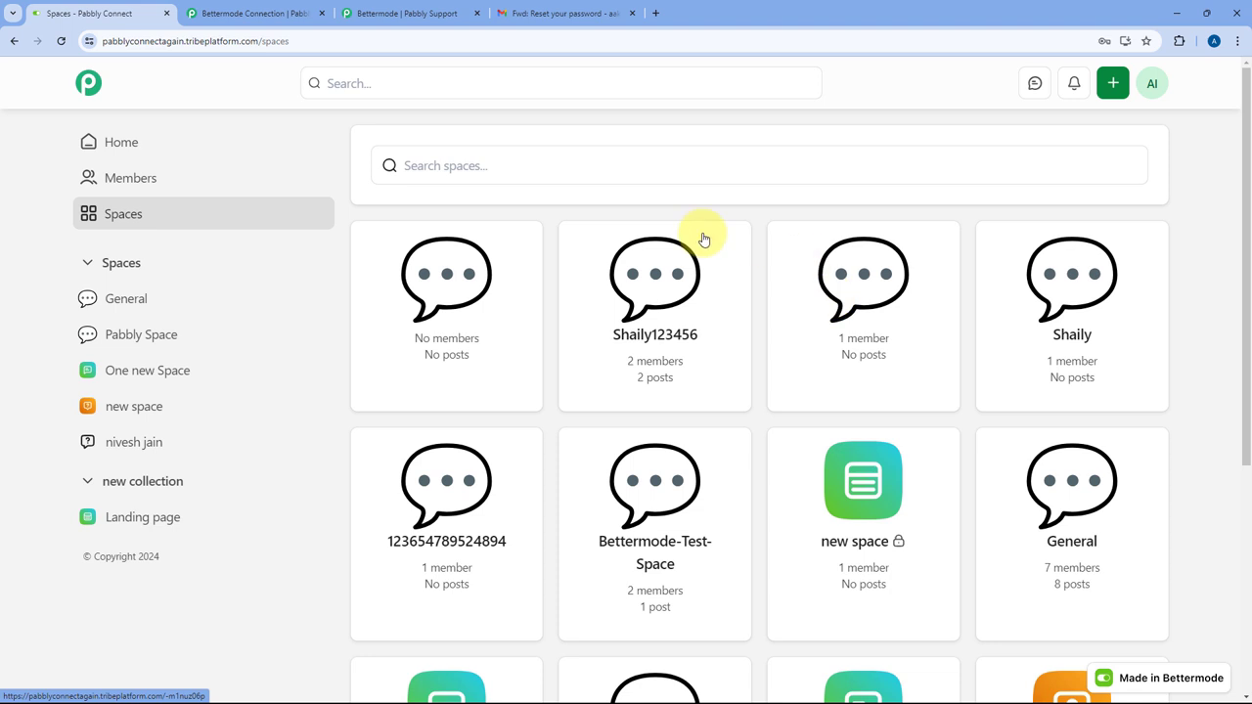
left_click(306, 7)
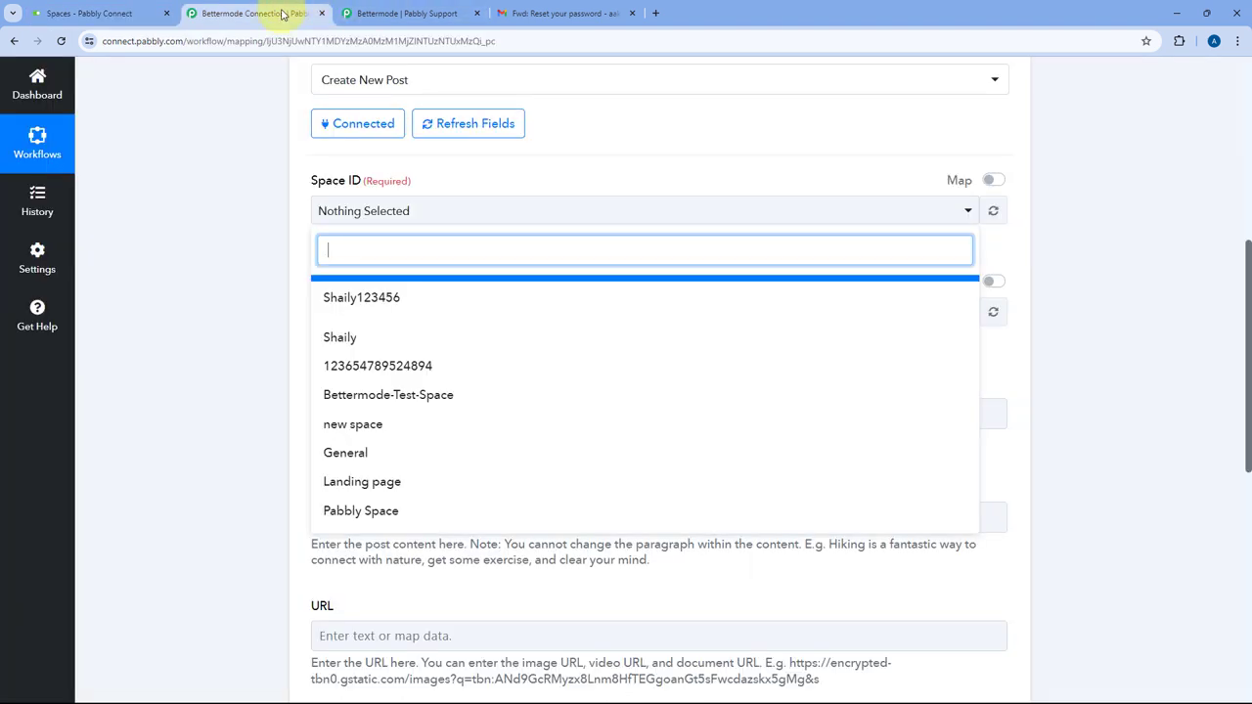
left_click(338, 323)
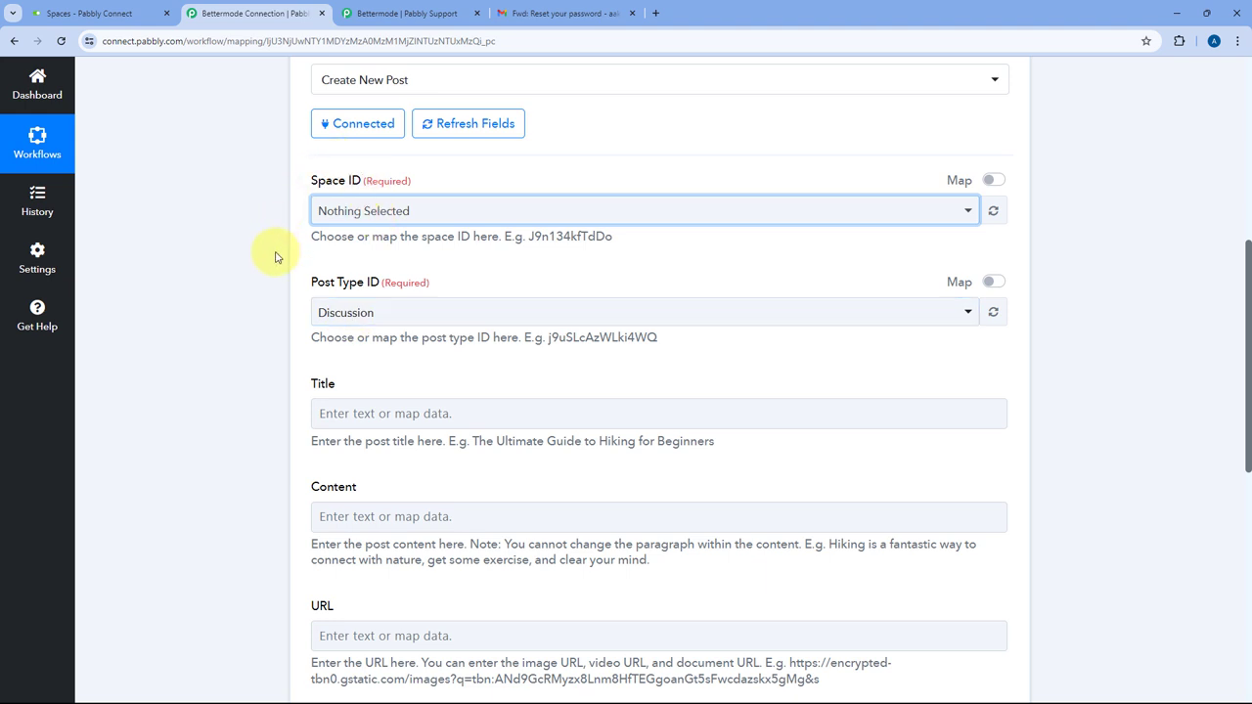
left_click(415, 213)
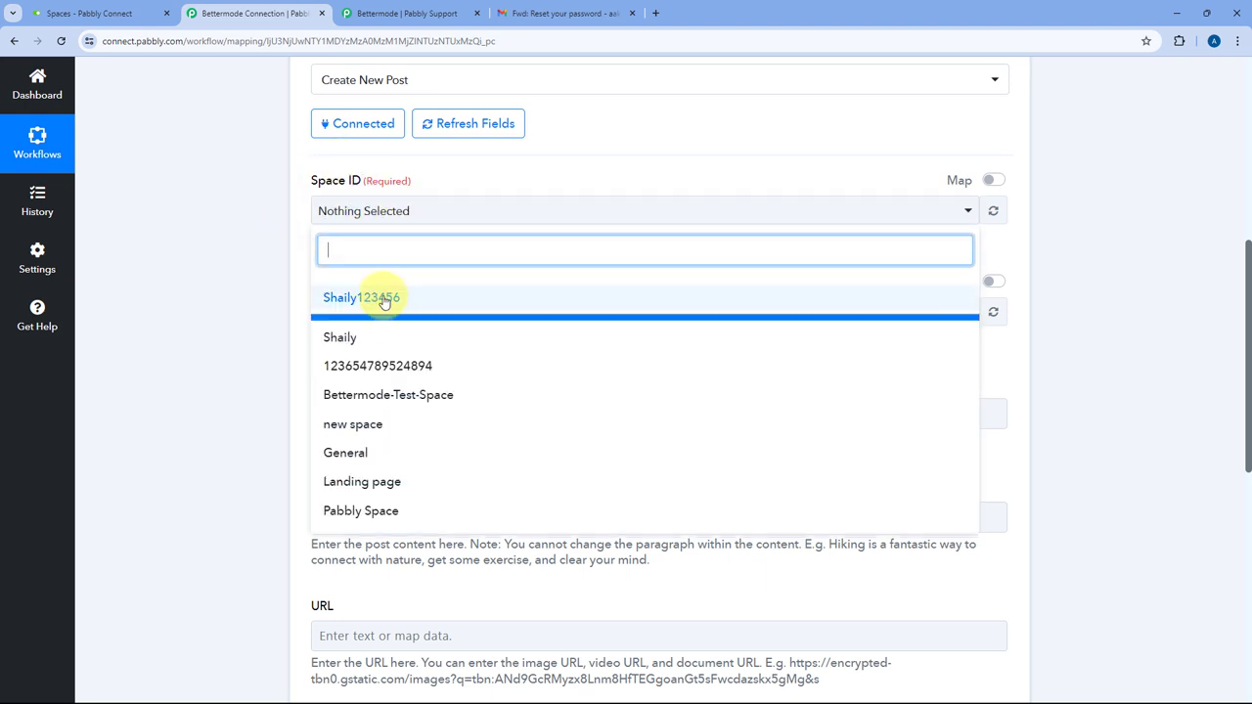
left_click(352, 282)
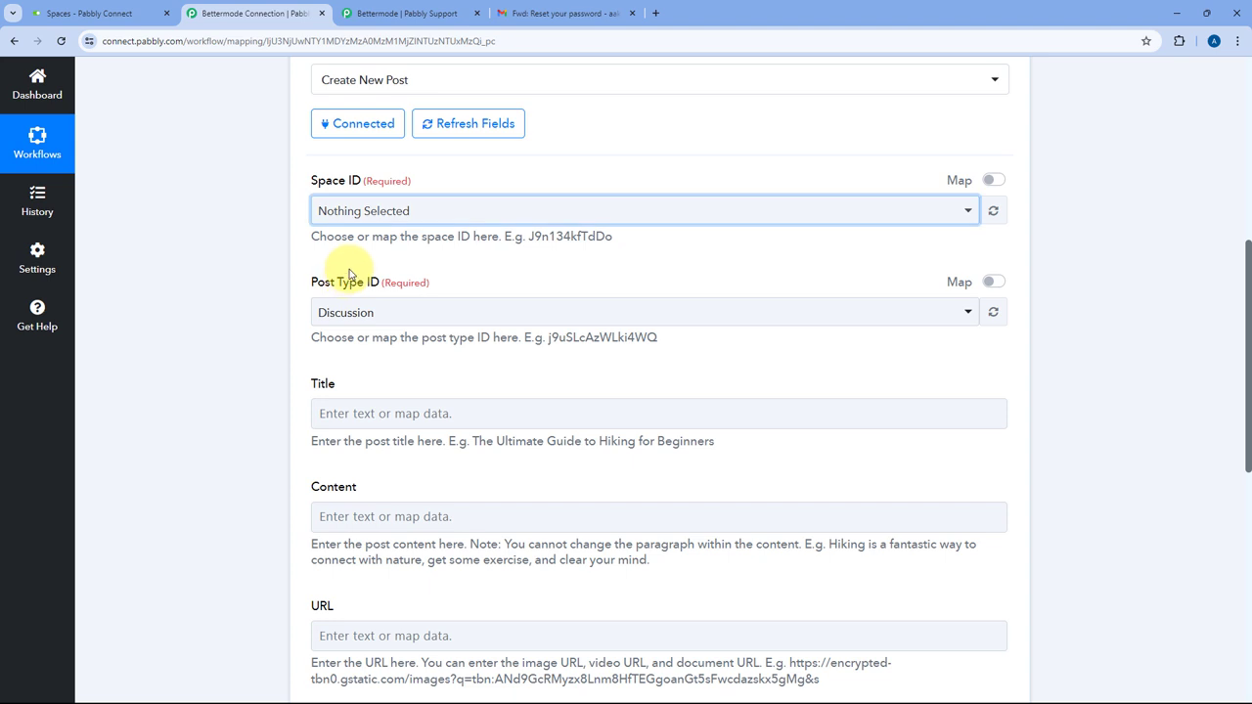
Step: Choose General as the Space ID after checking the General space feed
left_click(462, 211)
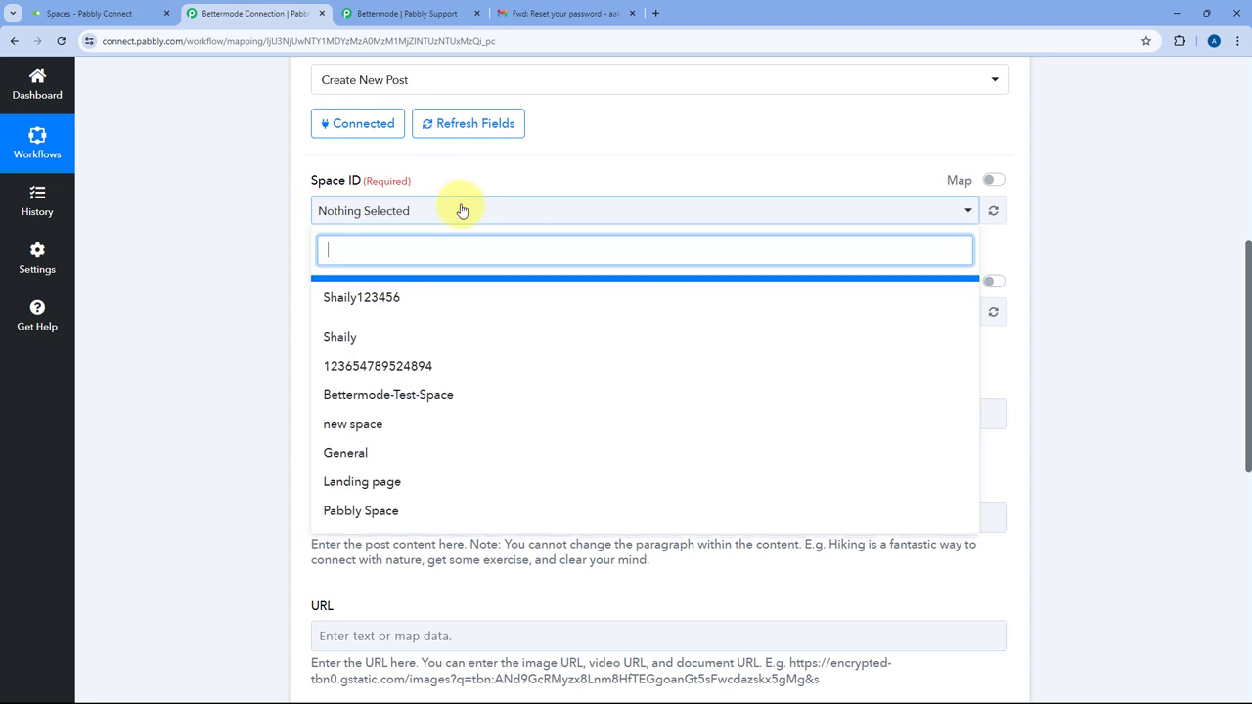
left_click(129, 13)
left_click(130, 298)
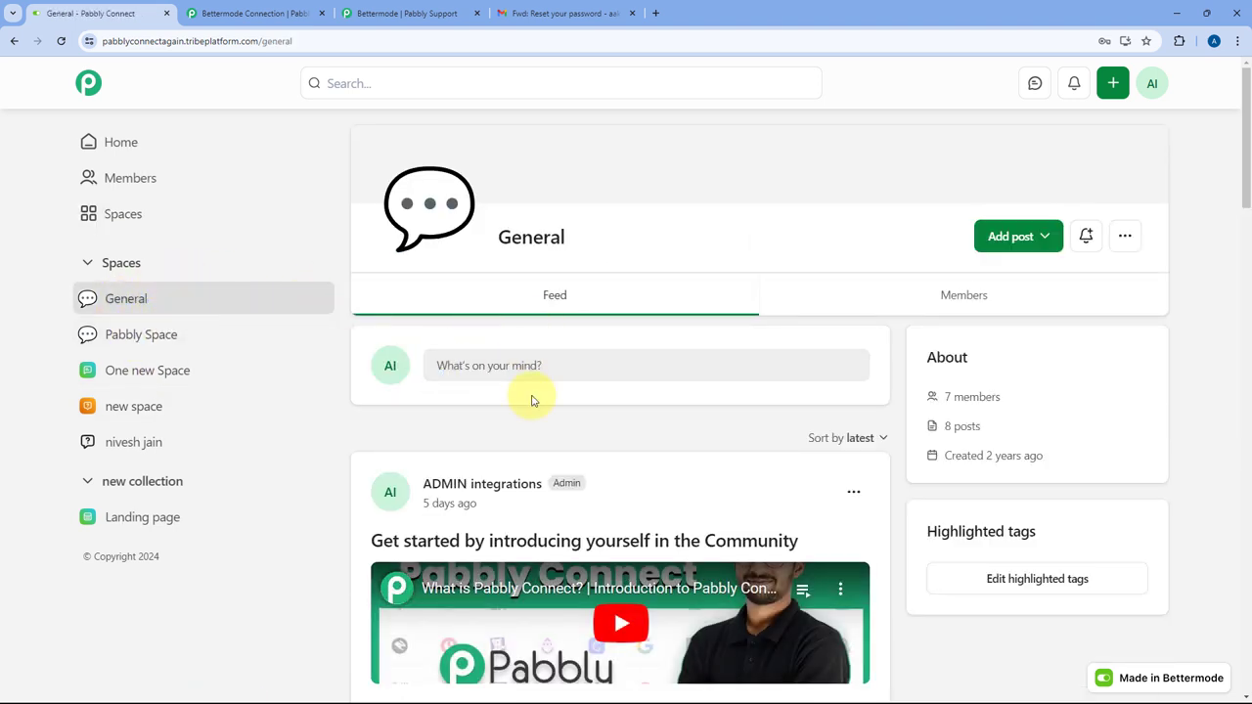
left_click(256, 13)
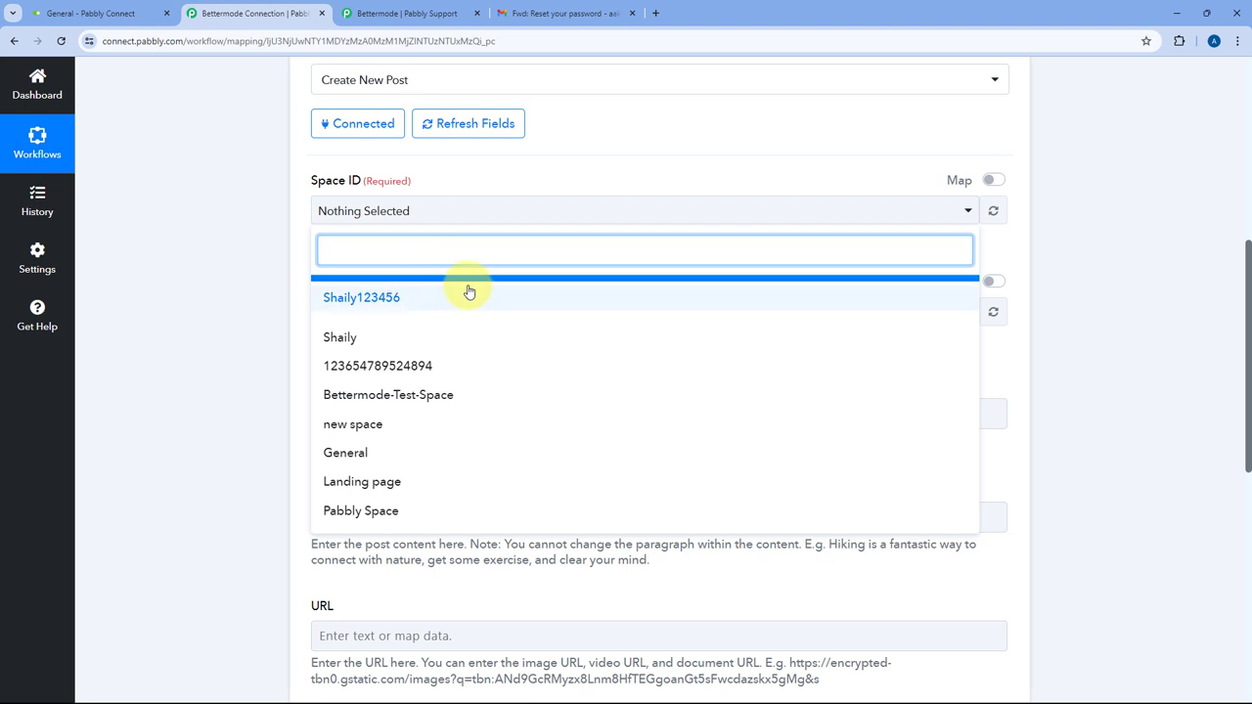
left_click(376, 453)
left_click(294, 246)
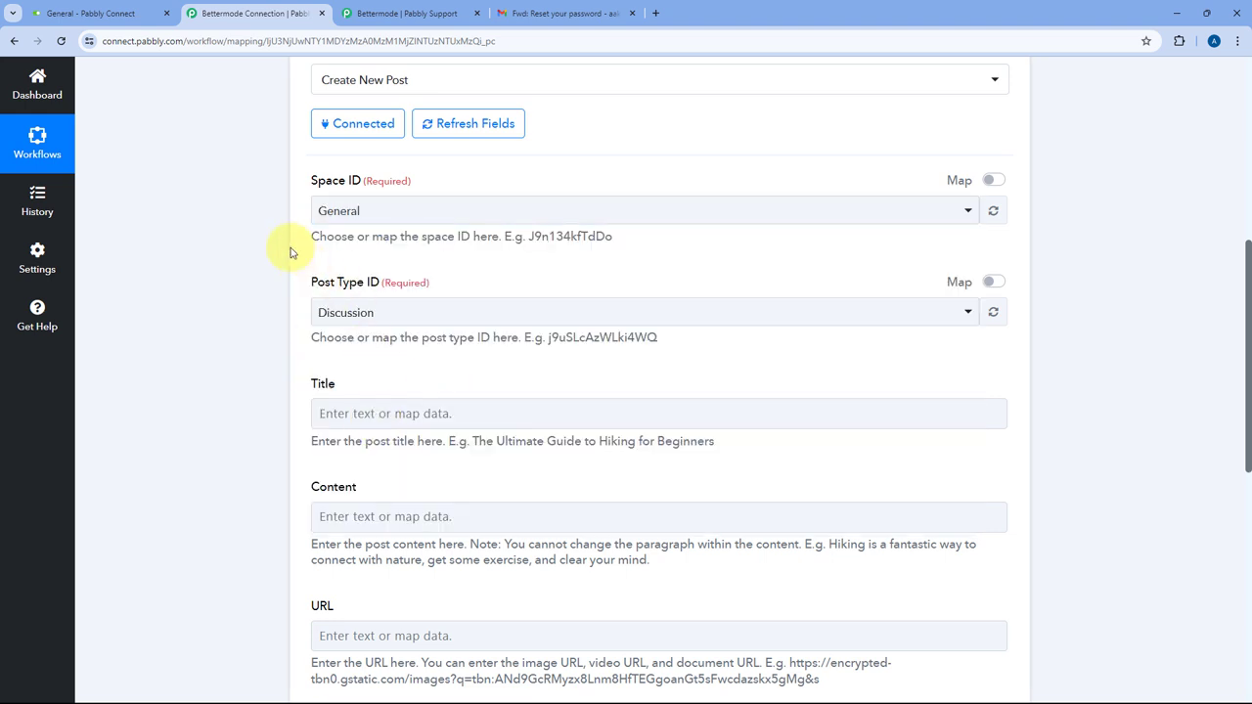
scroll(290, 253, "down", 1)
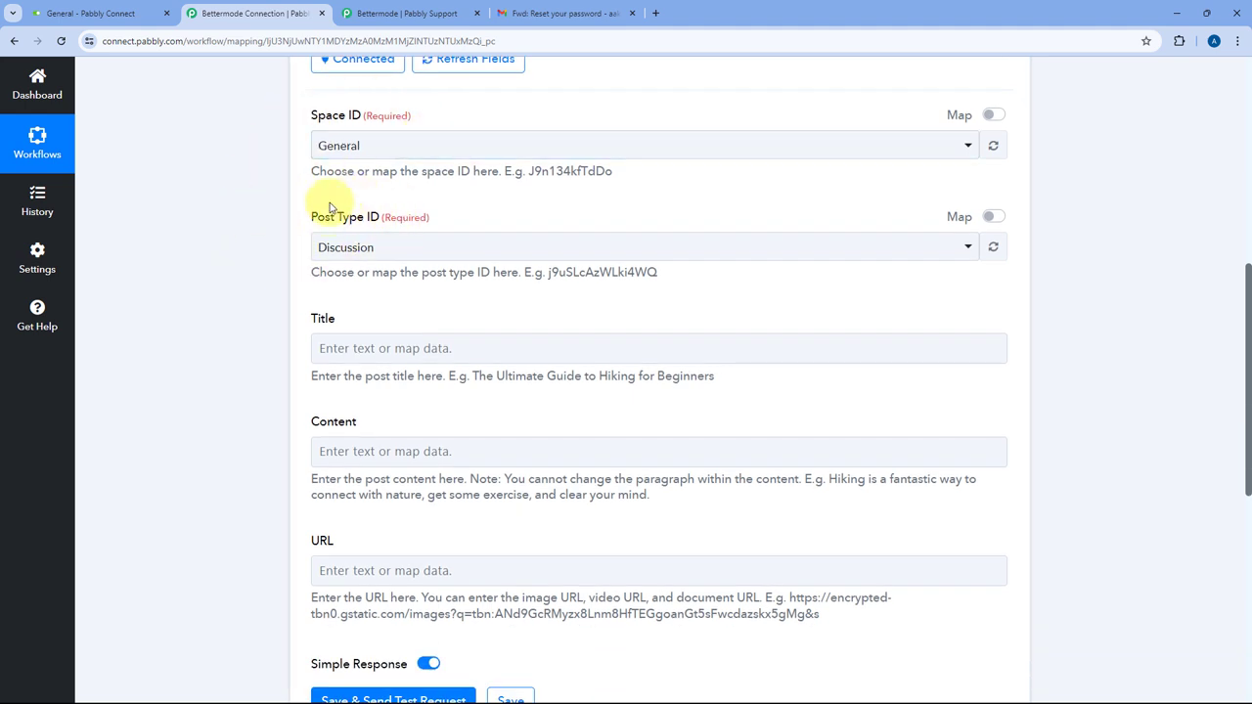
left_click(504, 247)
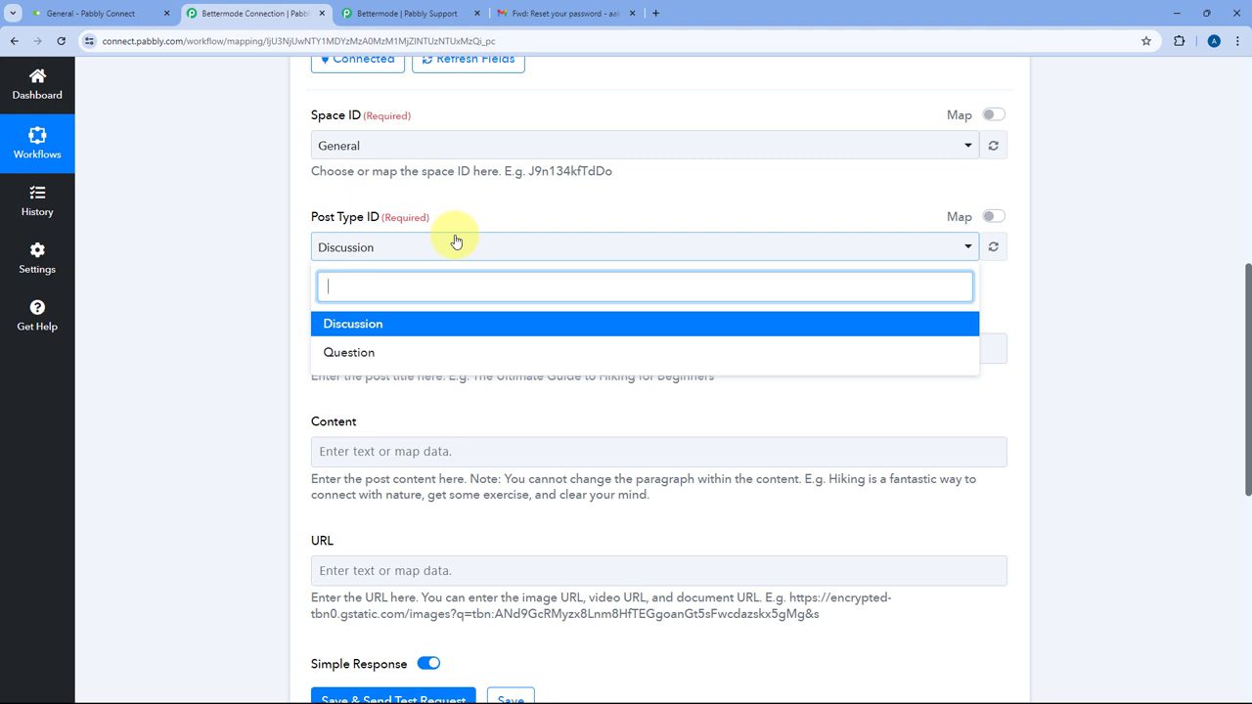
left_click(337, 247)
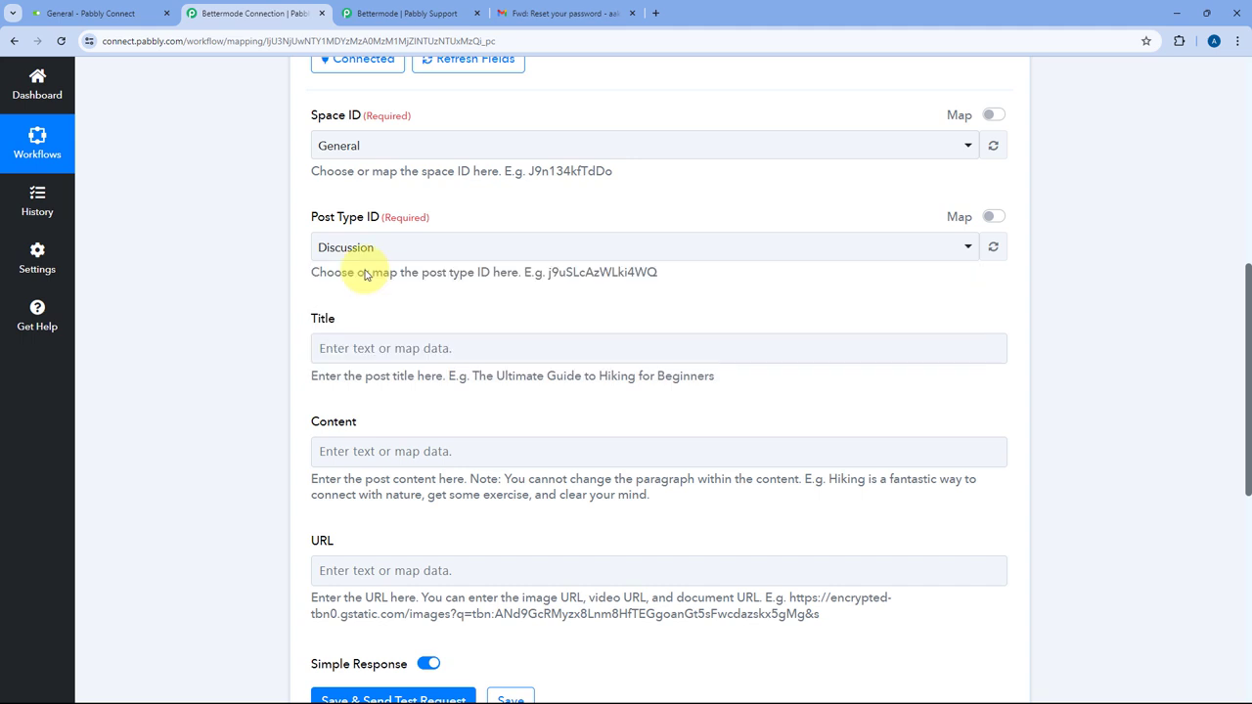
left_click(298, 211)
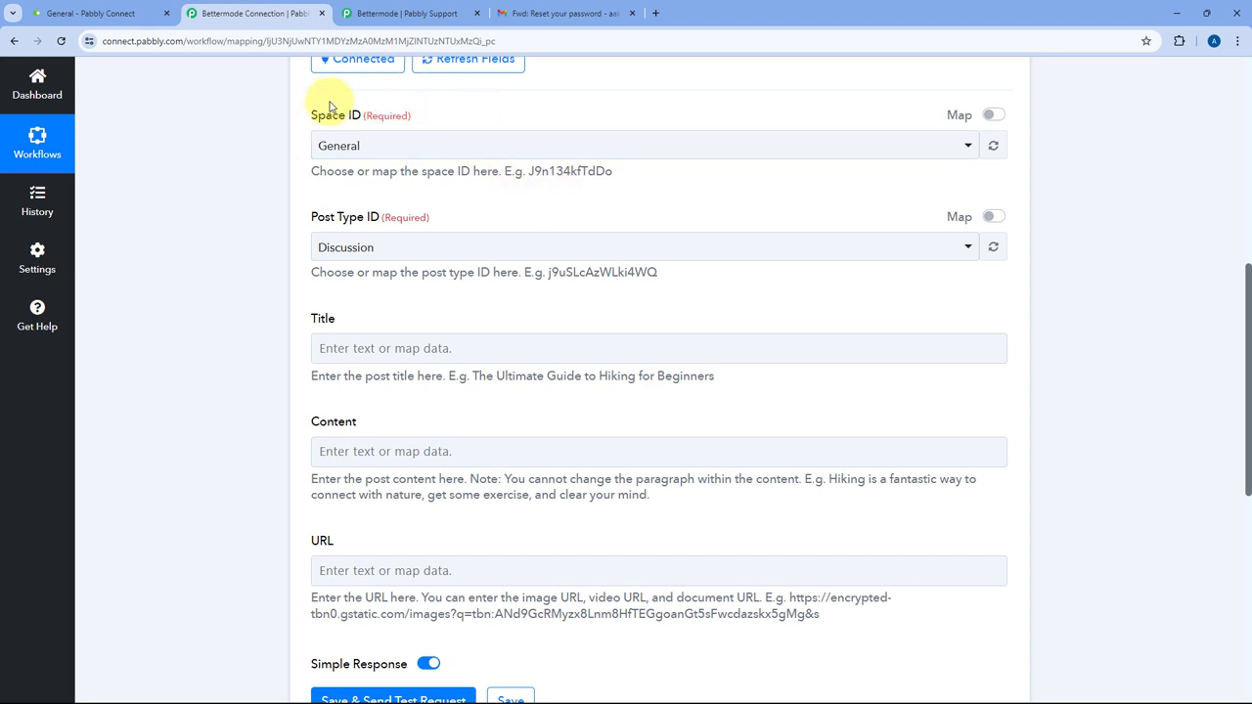
Step: Open the General space's post type settings in Bettermode
left_click(134, 14)
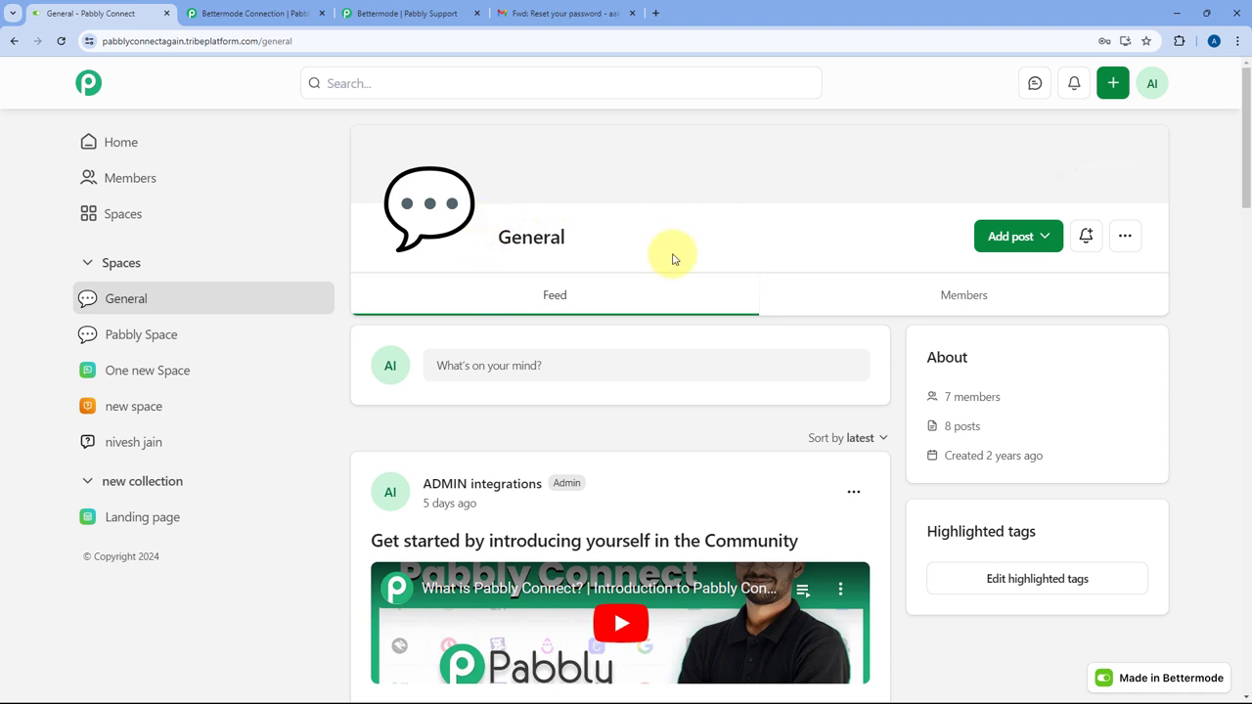
left_click(280, 12)
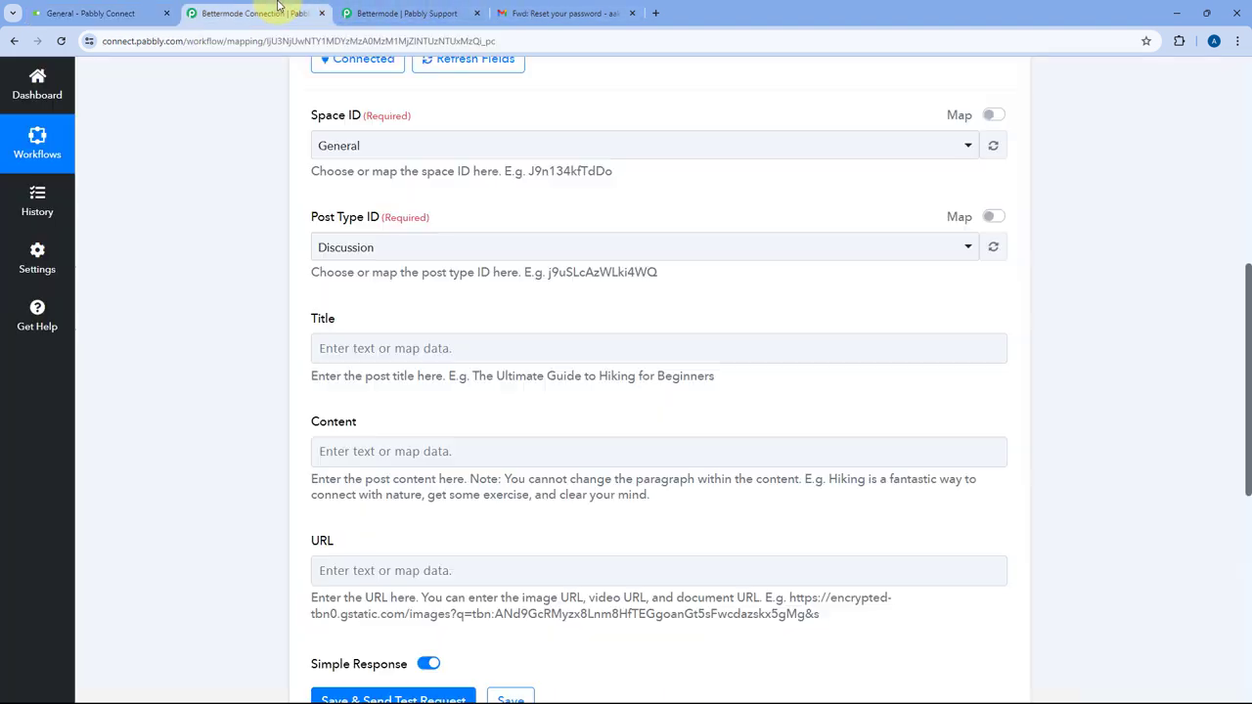
left_click(159, 12)
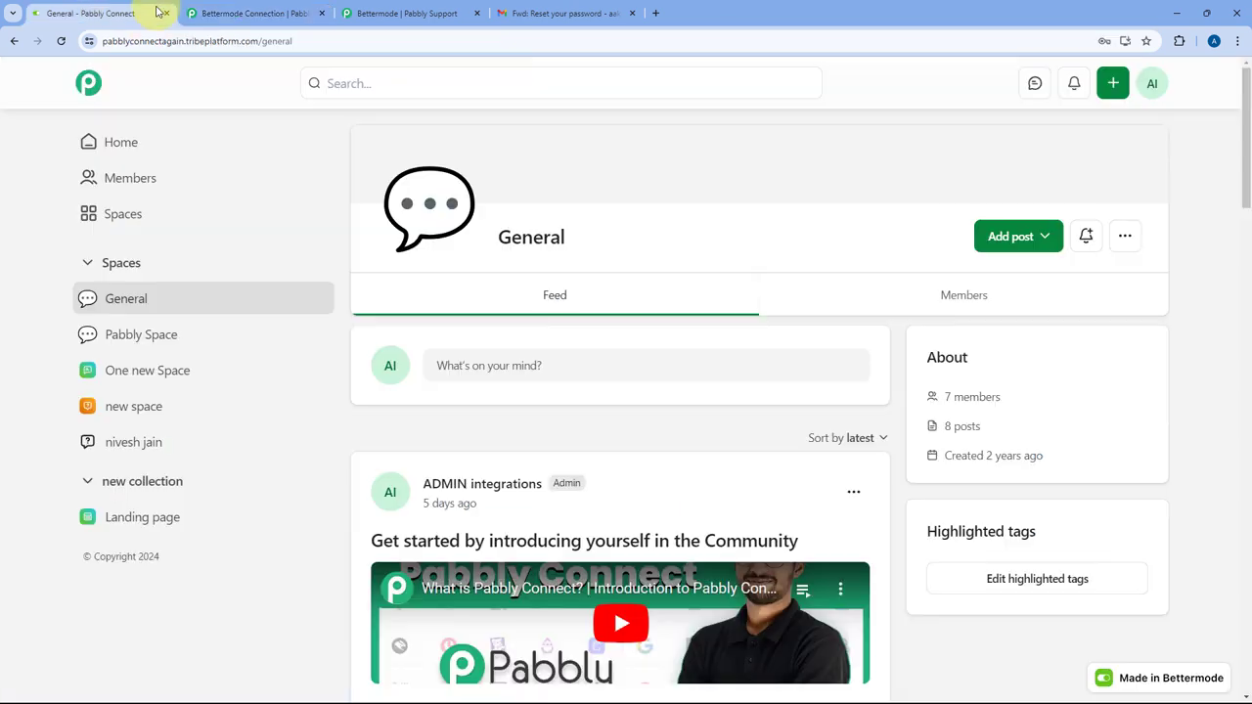
left_click(1127, 240)
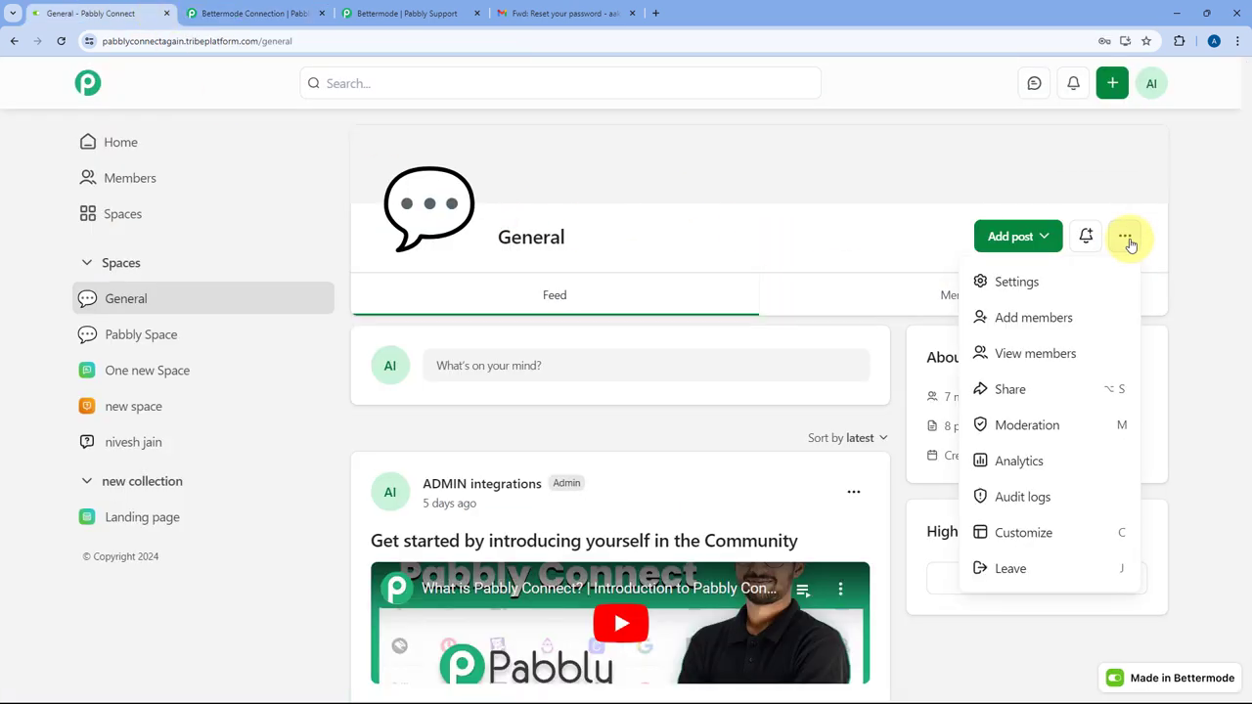
left_click(1022, 292)
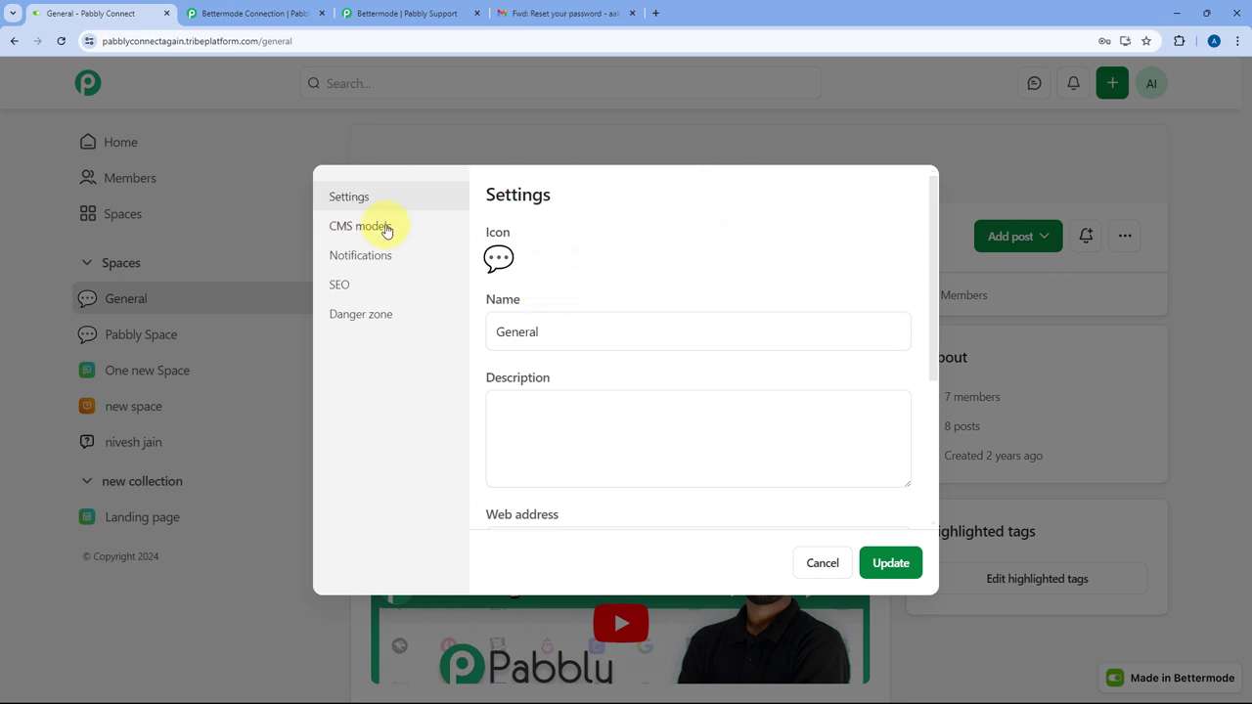
left_click(347, 231)
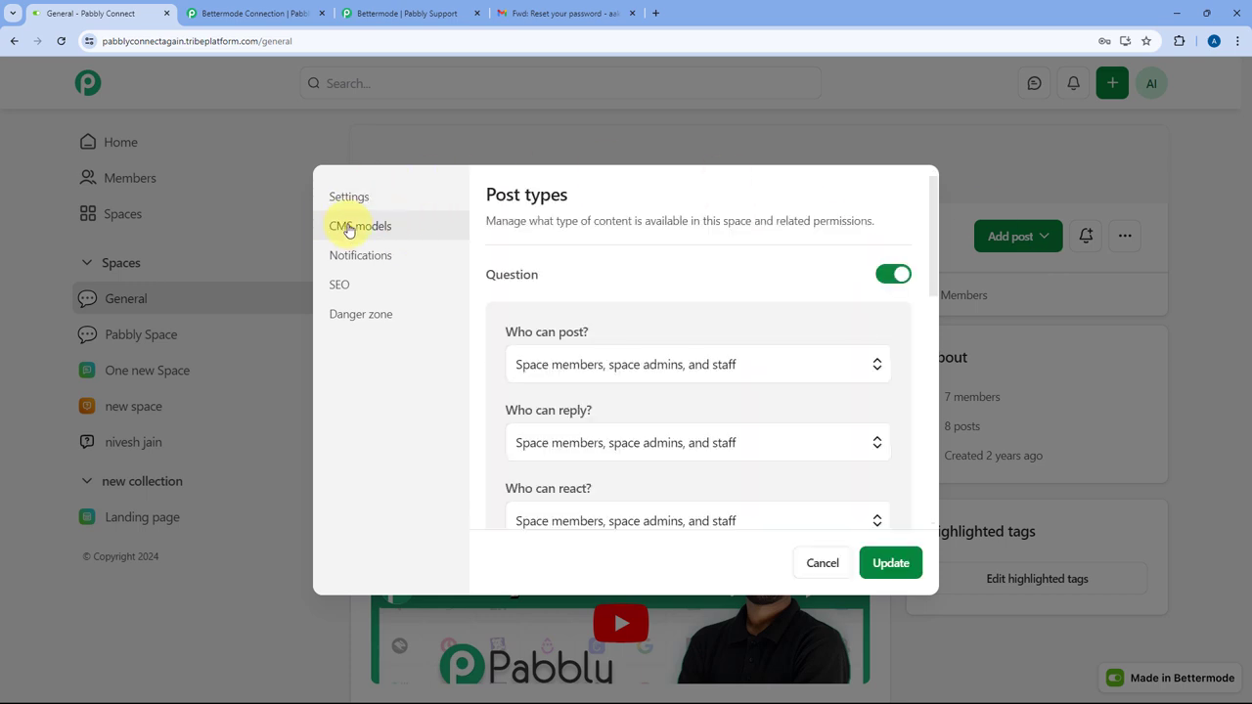
Step: Toggle both Question post types and Discussion off, then back on
left_click(891, 274)
left_click(891, 315)
left_click(895, 358)
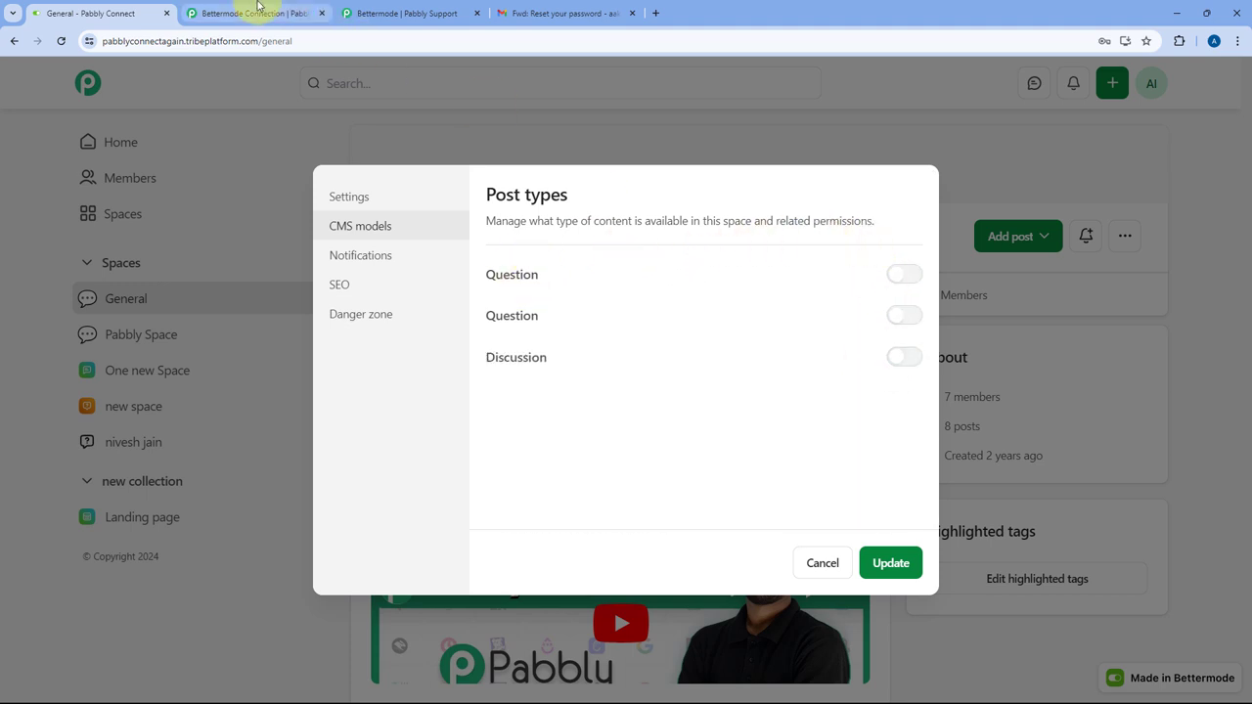
left_click(257, 7)
left_click(73, 12)
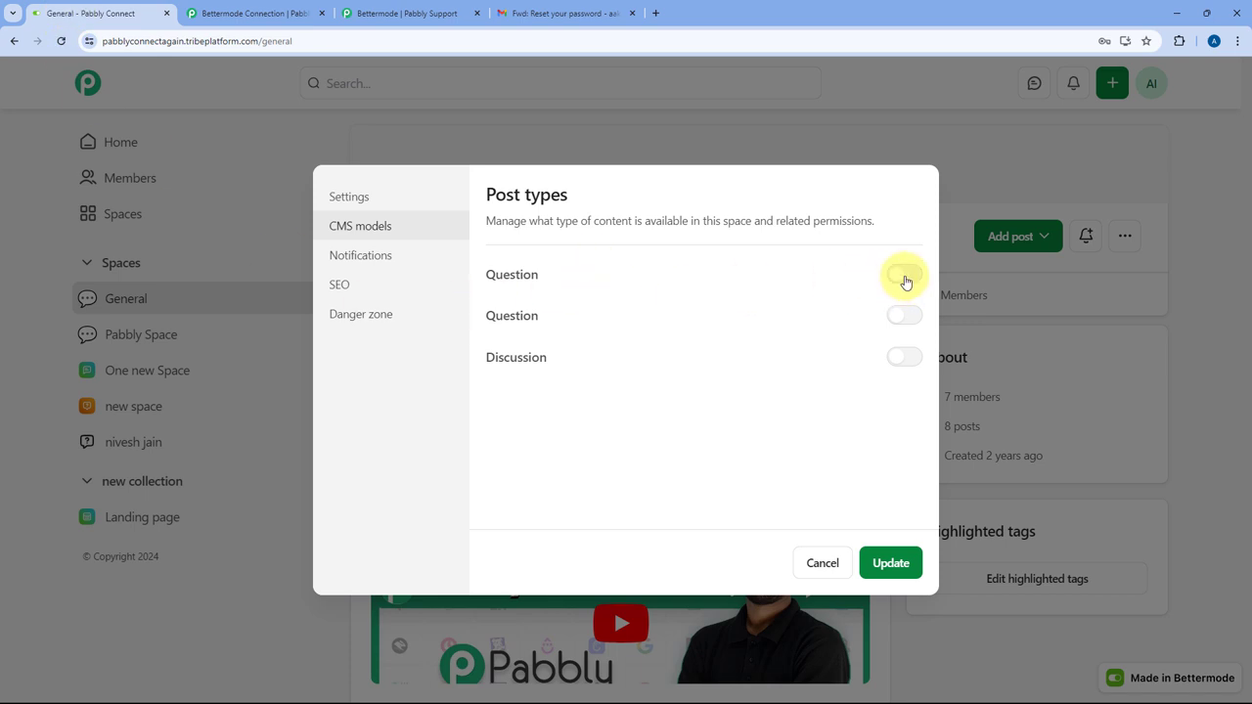
left_click(904, 277)
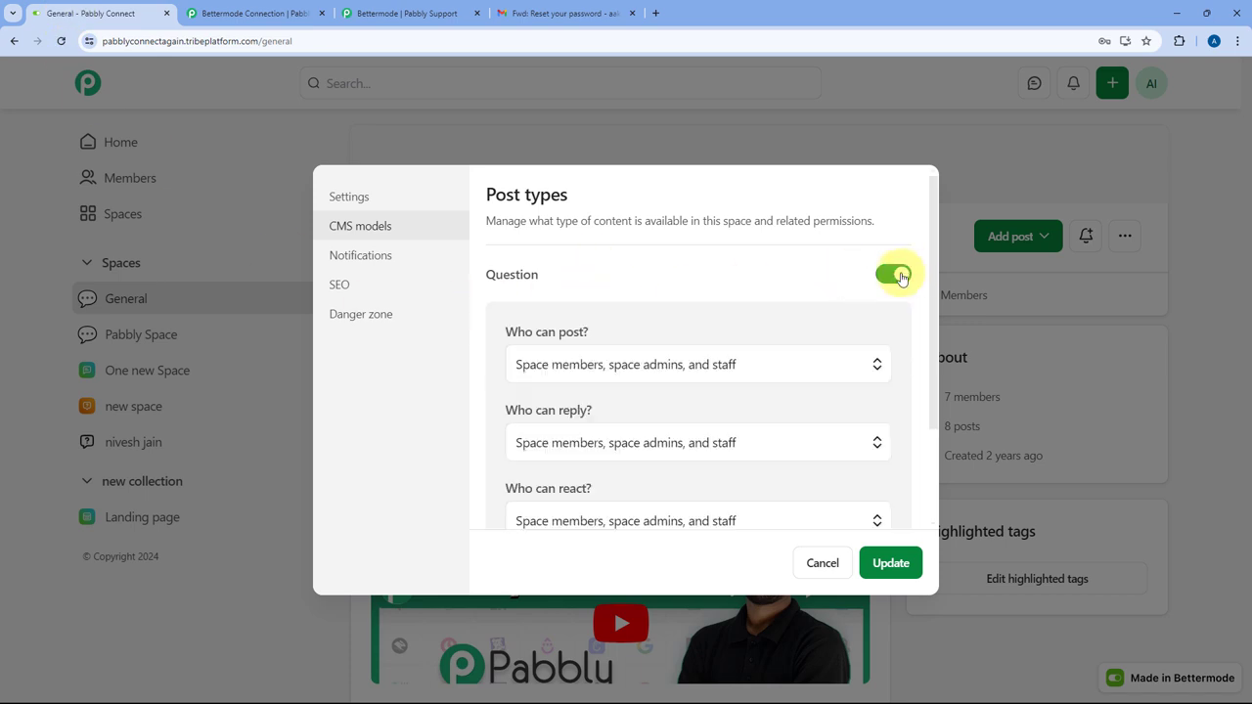
scroll(883, 302, "down", 2)
left_click(894, 460)
scroll(838, 421, "down", 3)
left_click(892, 502)
scroll(812, 411, "down", 2)
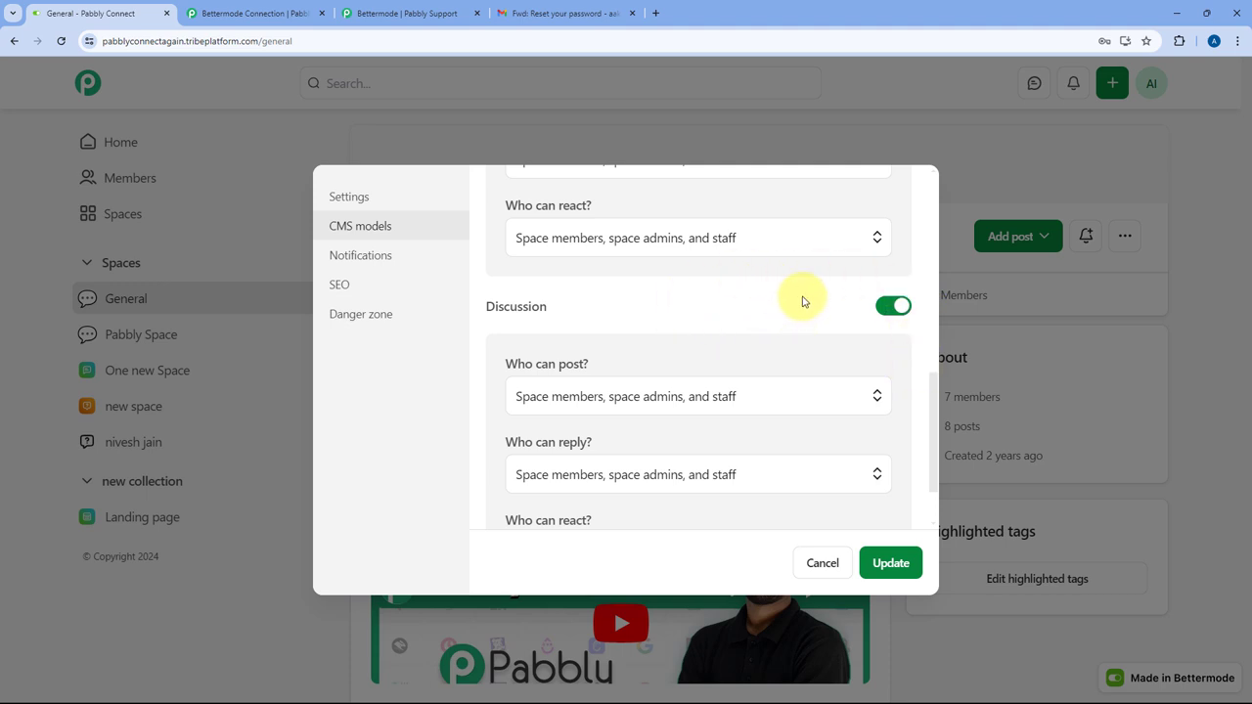
Step: Save the General space's updated post type settings
left_click(289, 13)
left_click(90, 12)
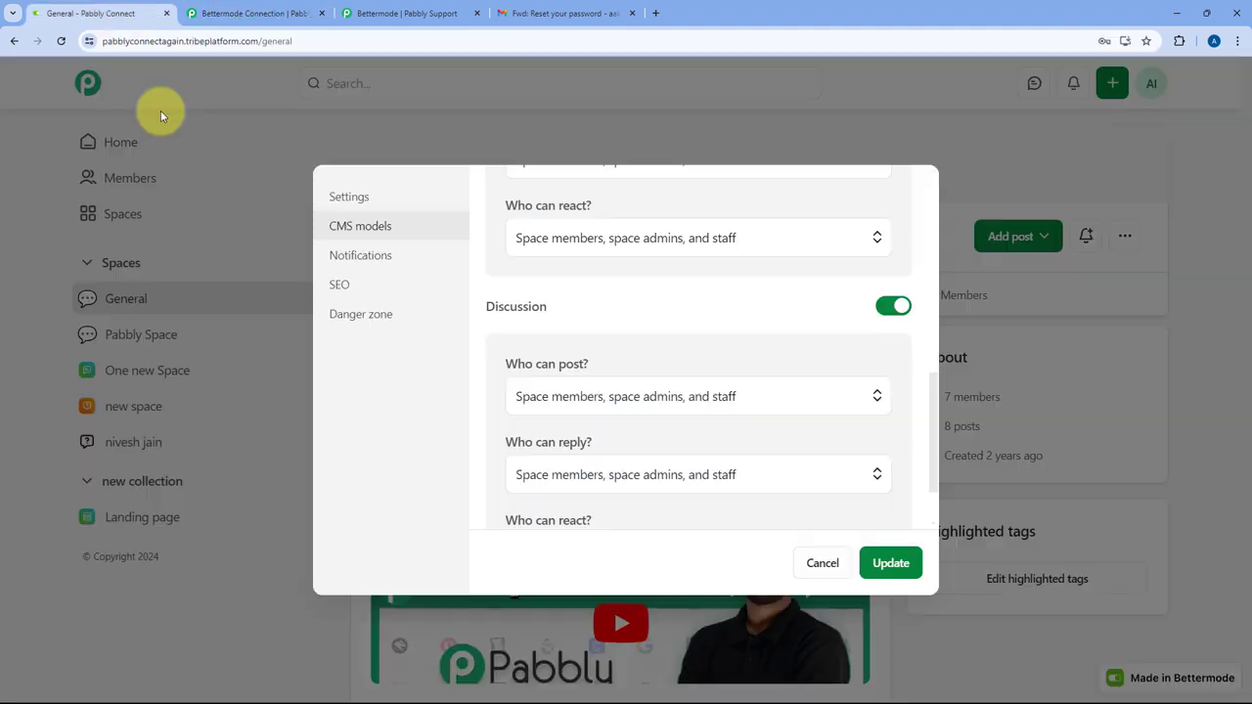
left_click(890, 563)
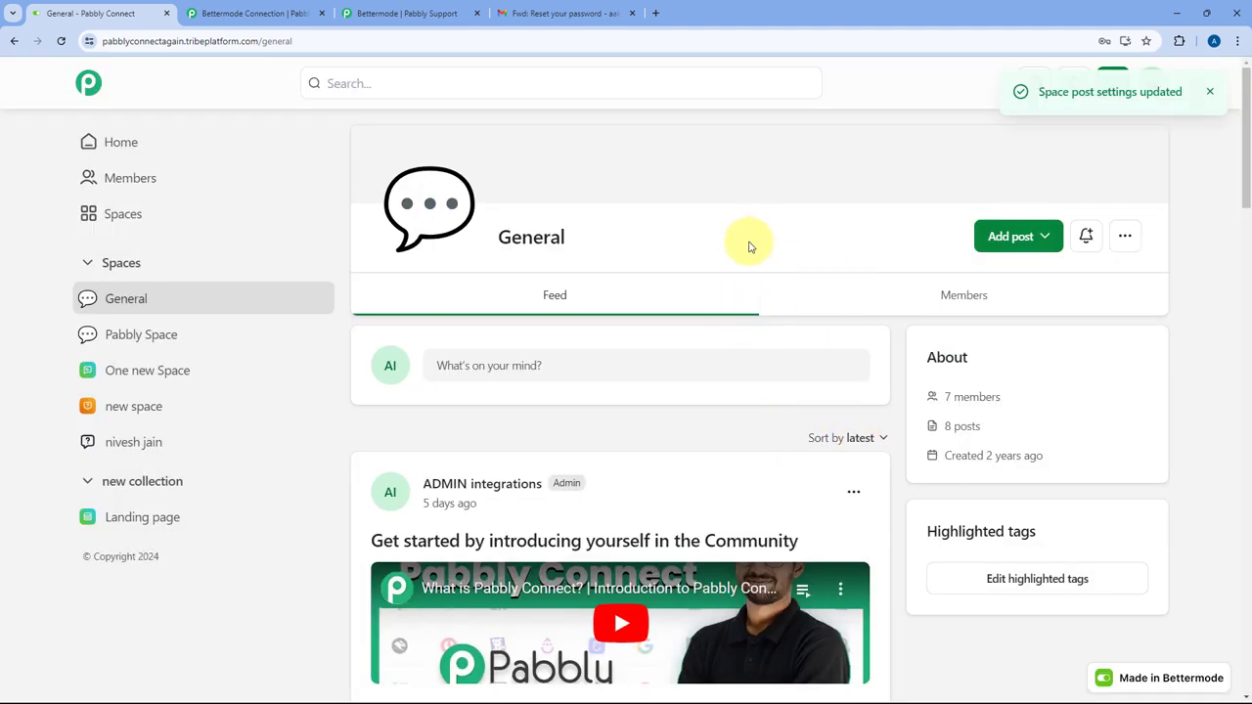
left_click(287, 11)
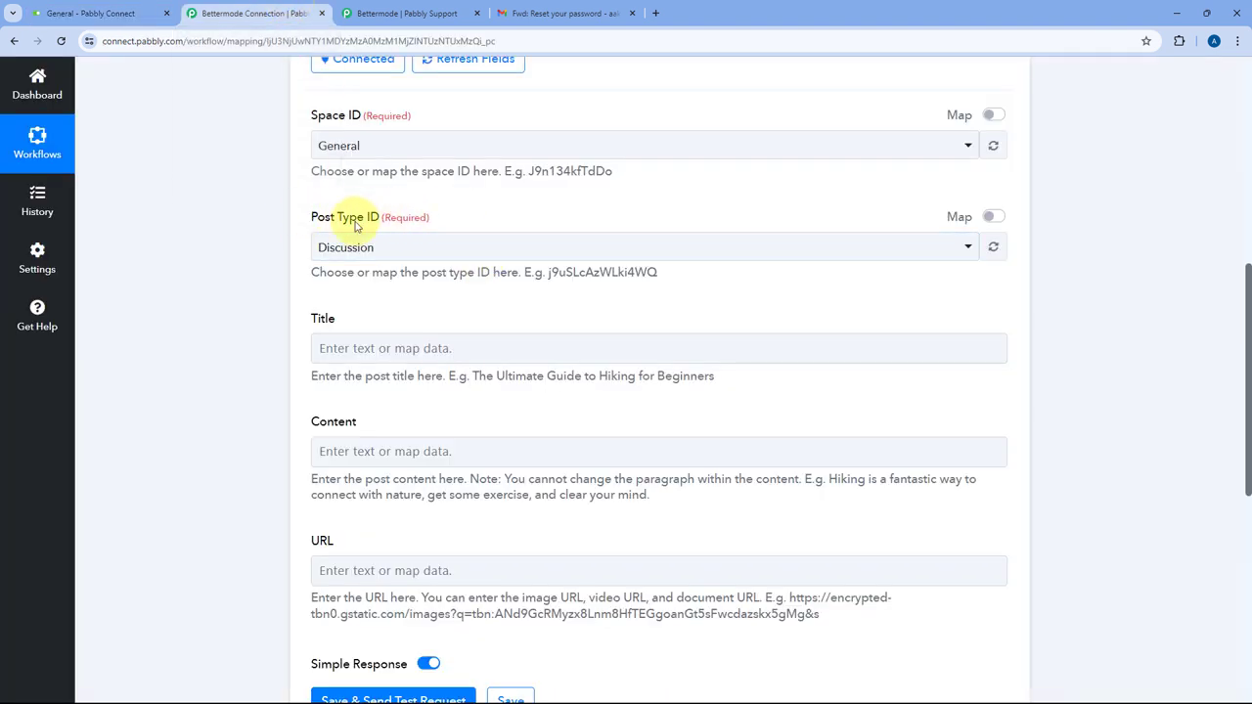
Step: Reselect Discussion as the Post Type ID
left_click(163, 8)
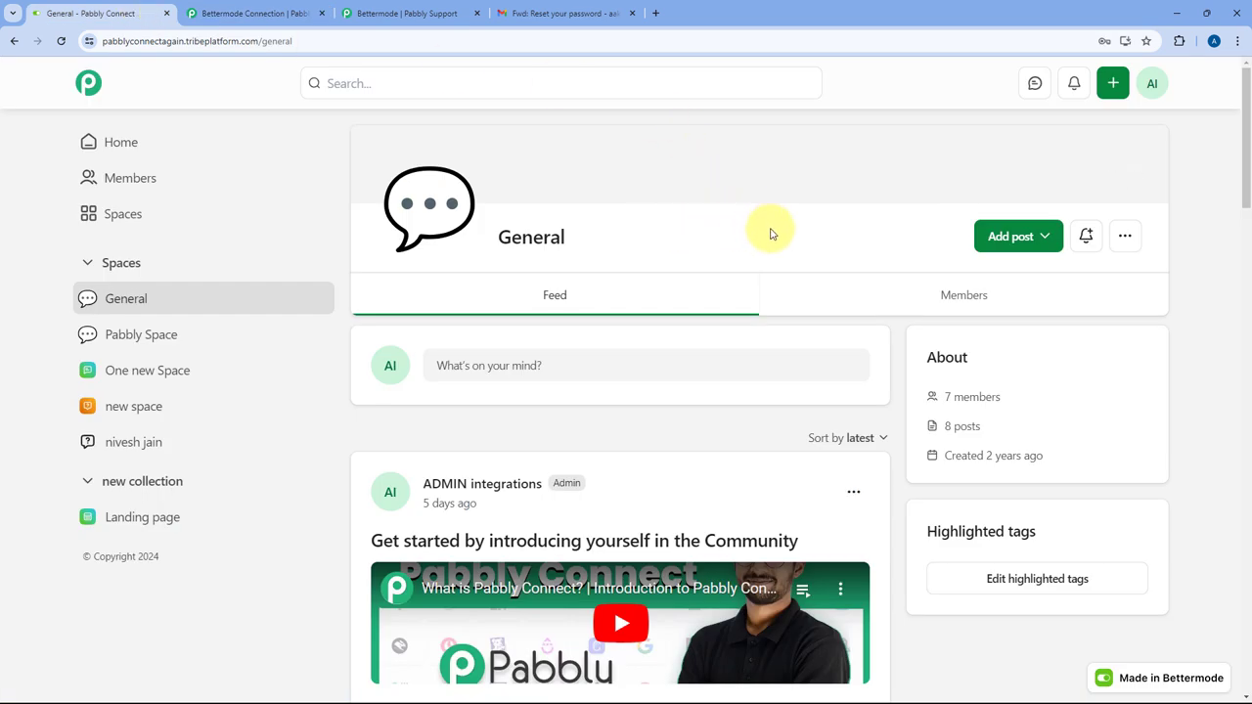
left_click(235, 9)
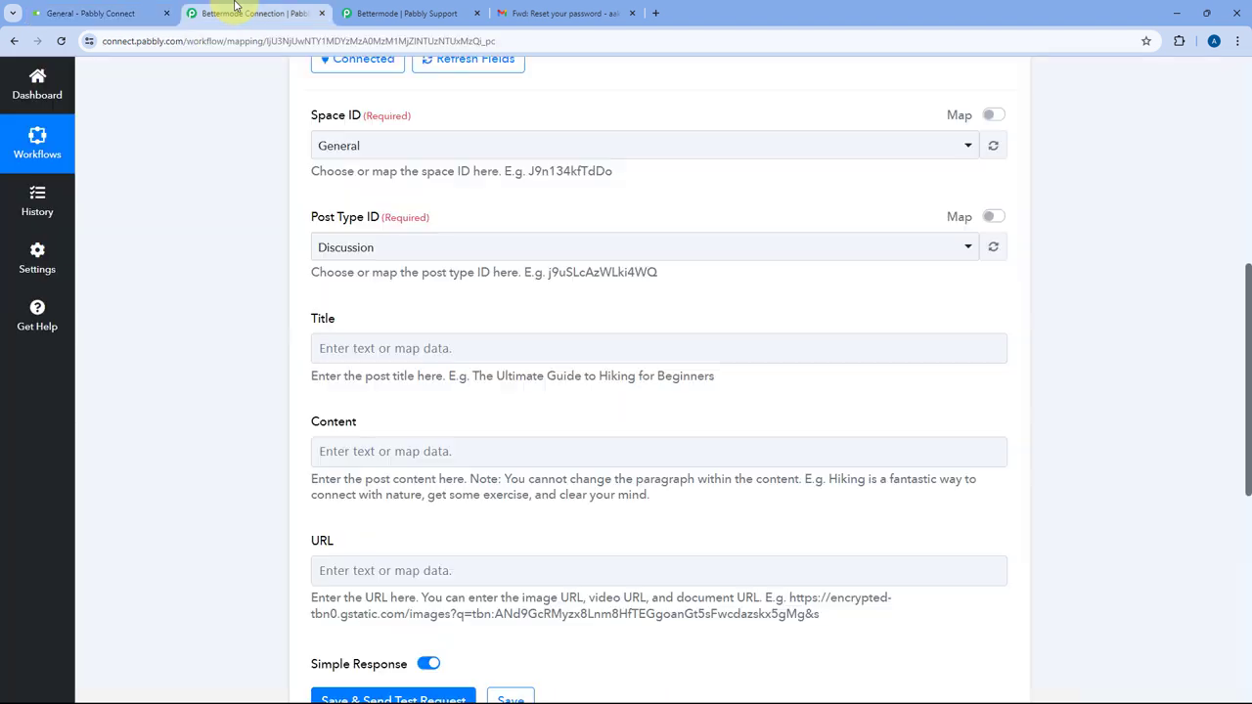
left_click(445, 244)
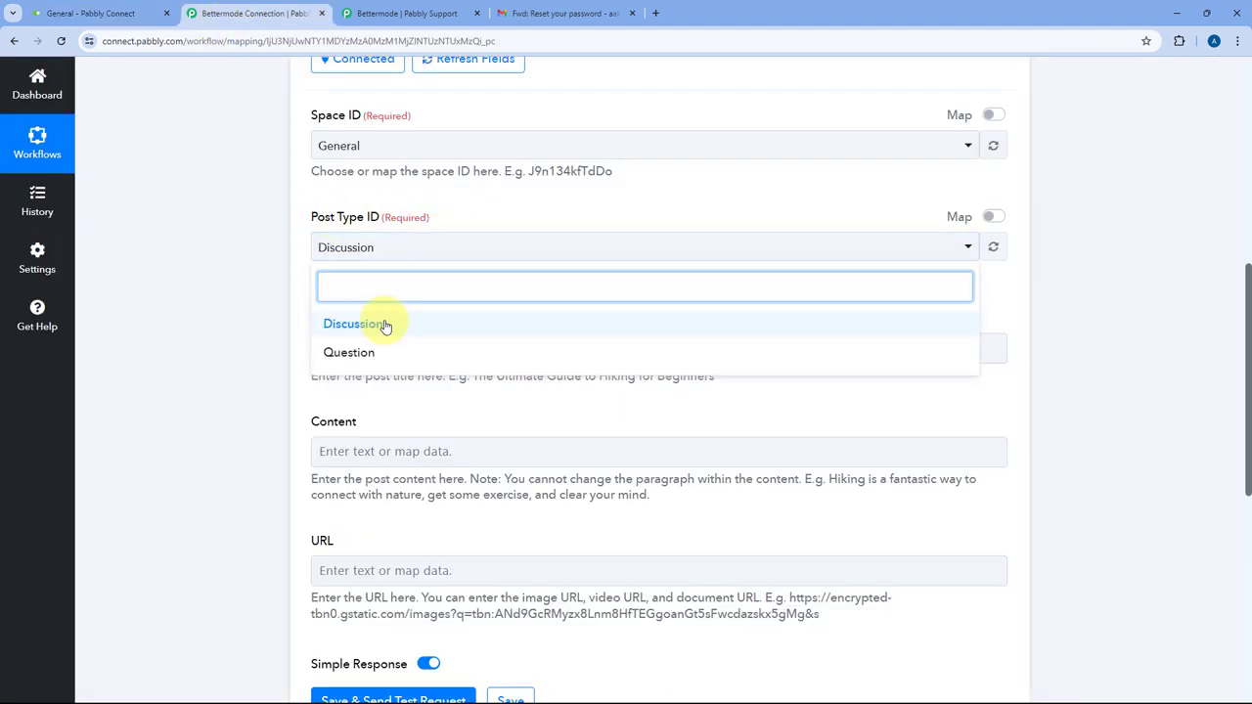
left_click(352, 323)
scroll(409, 313, "down", 1)
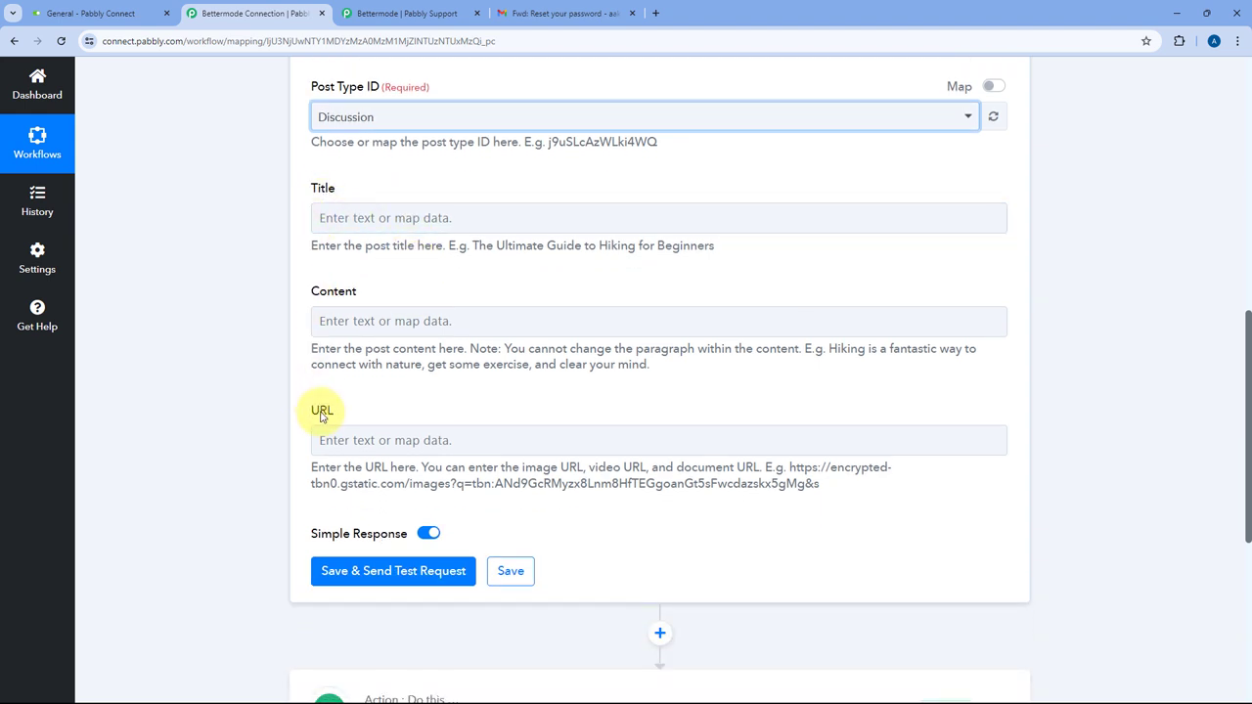
Step: Enter 'Automation & Integration' as the post title
left_click(406, 217)
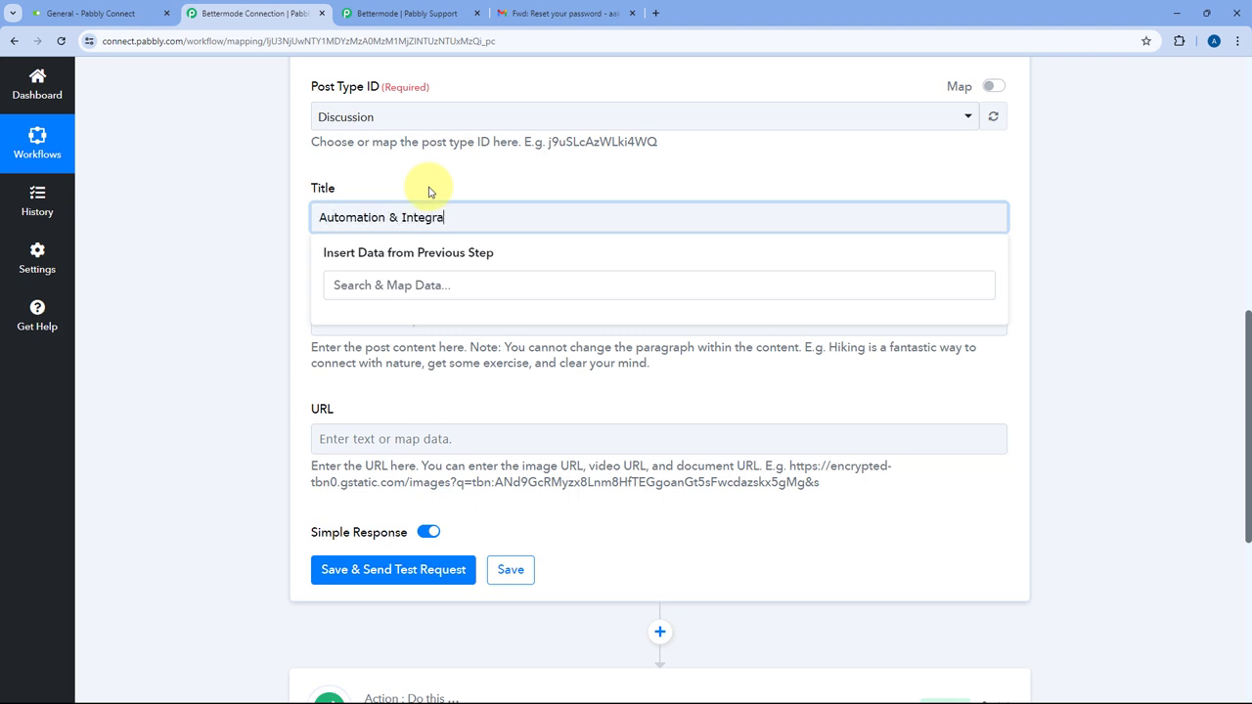
left_click(429, 192)
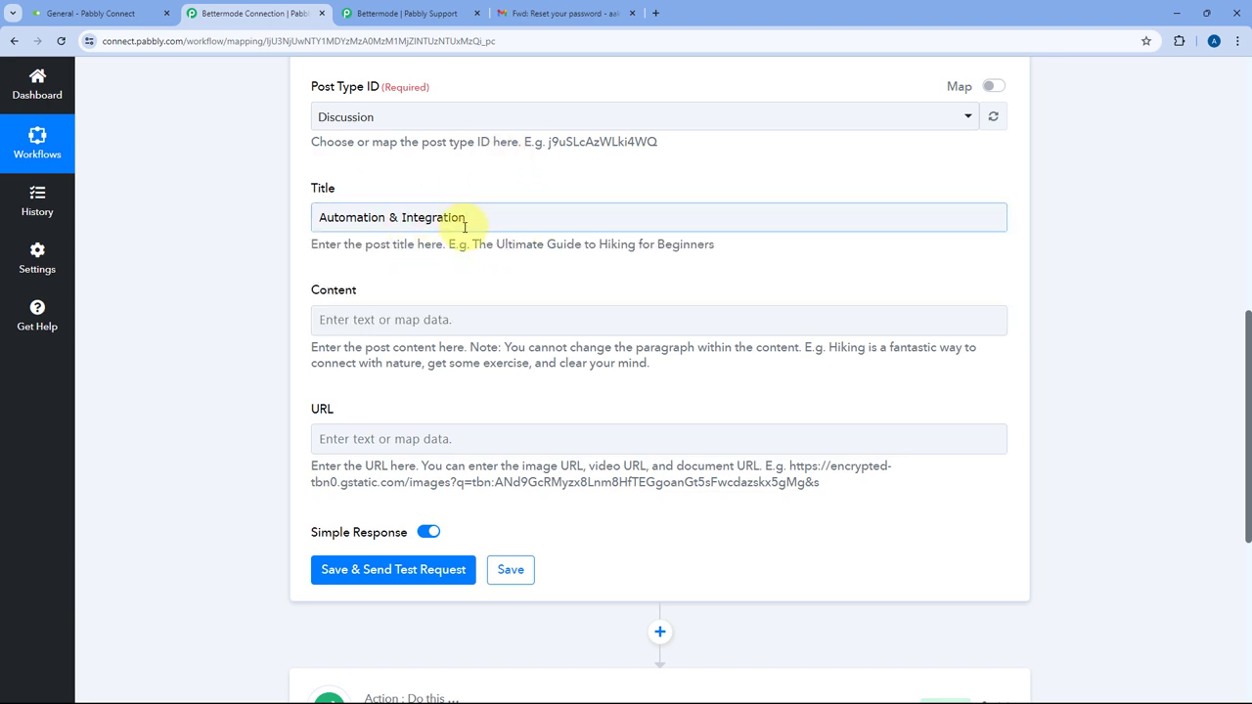
left_click(127, 13)
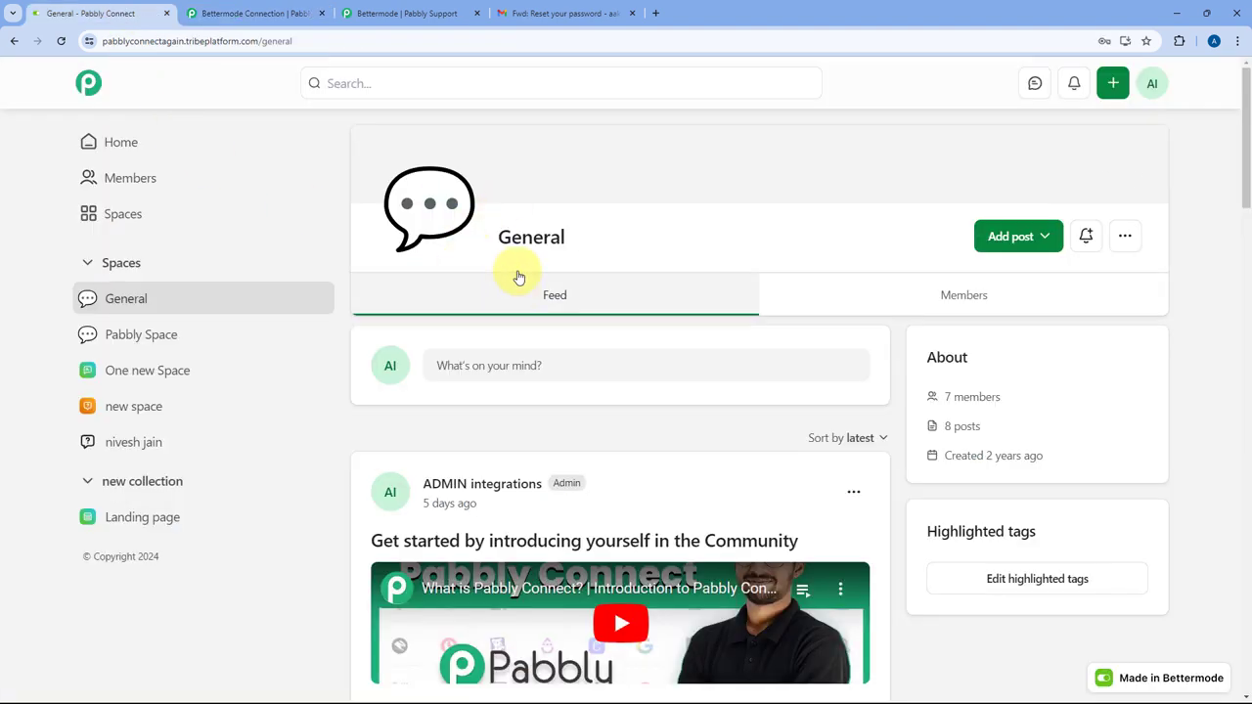
left_click(245, 13)
Step: Paste the discussion text opening 'Hey everyone! As we dive deeper…' into Content
left_click(394, 321)
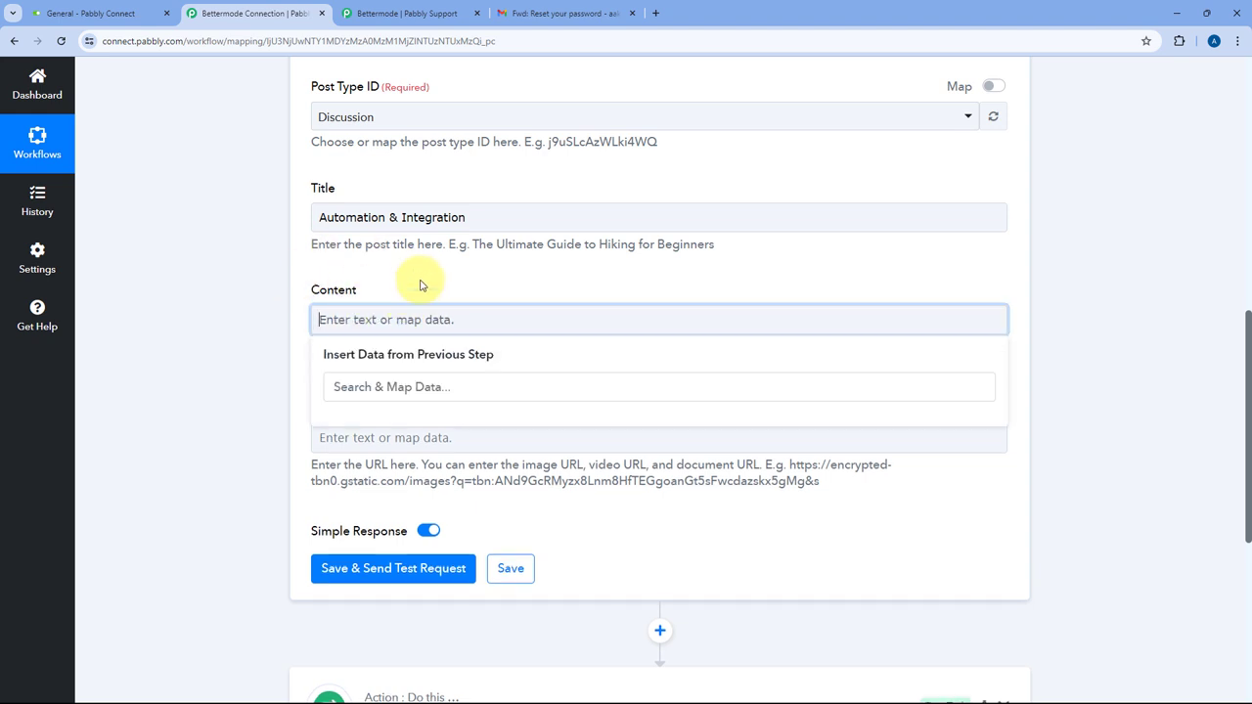
right_click(331, 319)
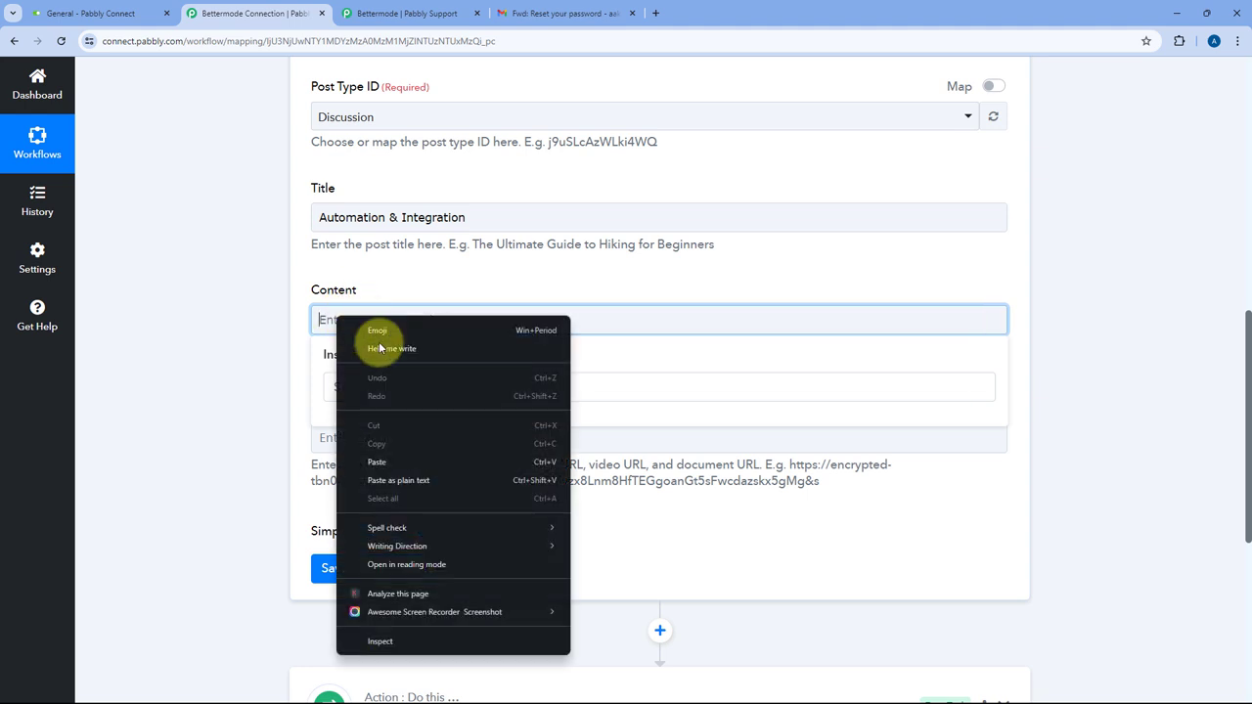
left_click(380, 468)
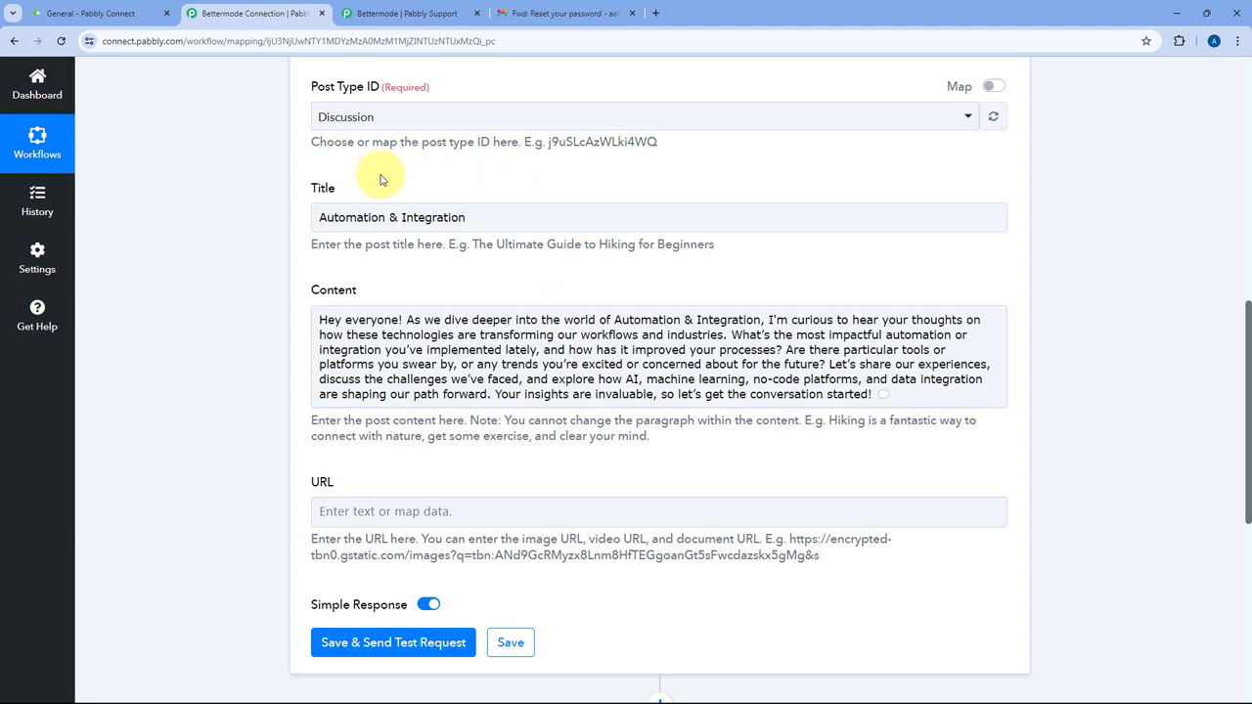
scroll(384, 205, "up", 2)
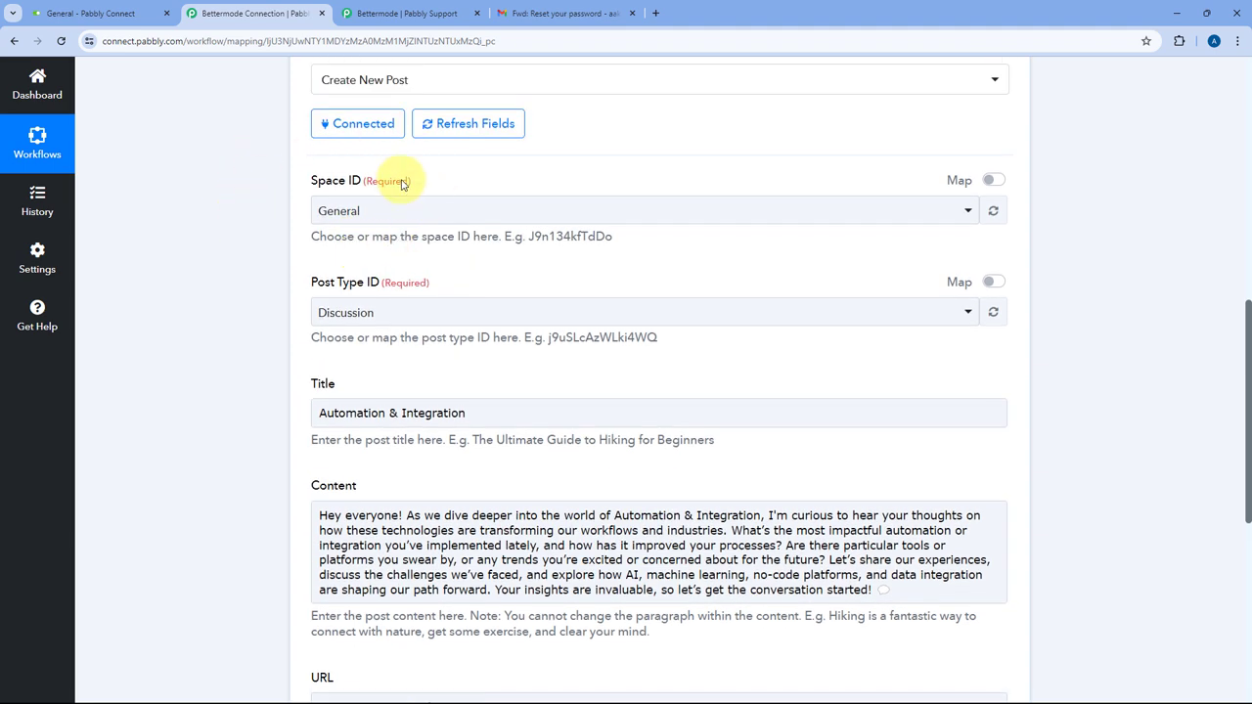
scroll(452, 170, "down", 1)
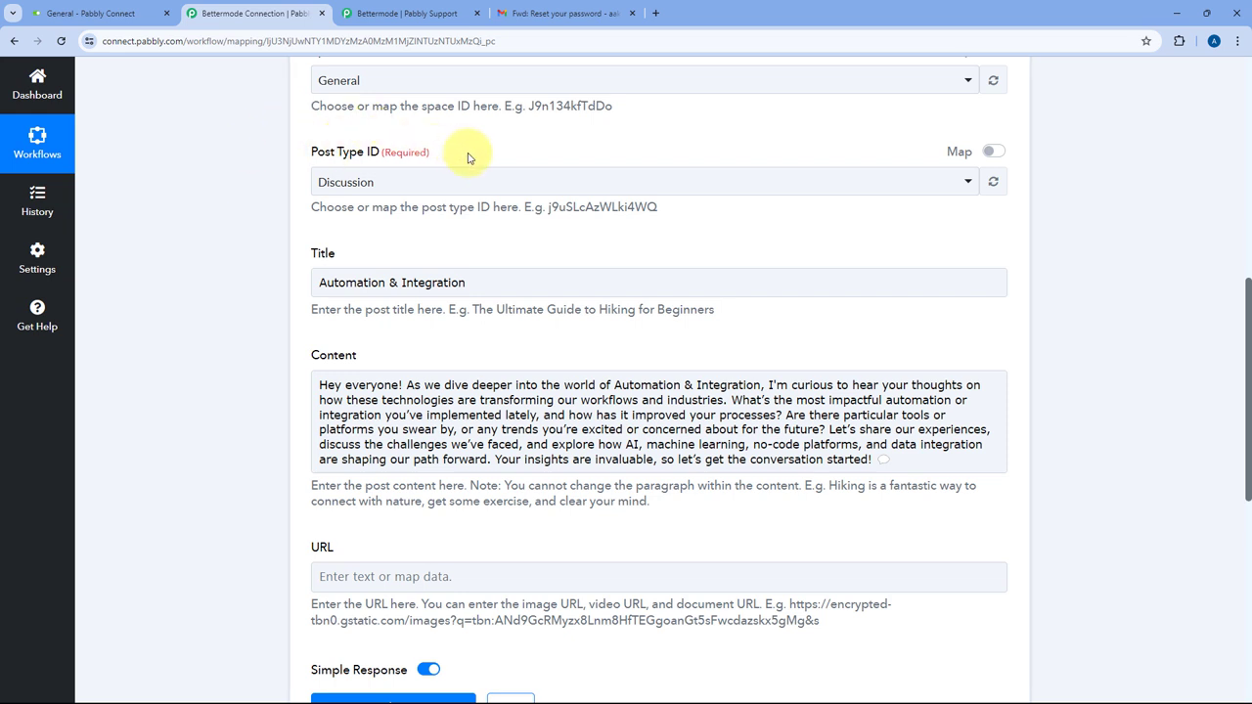
left_click(101, 12)
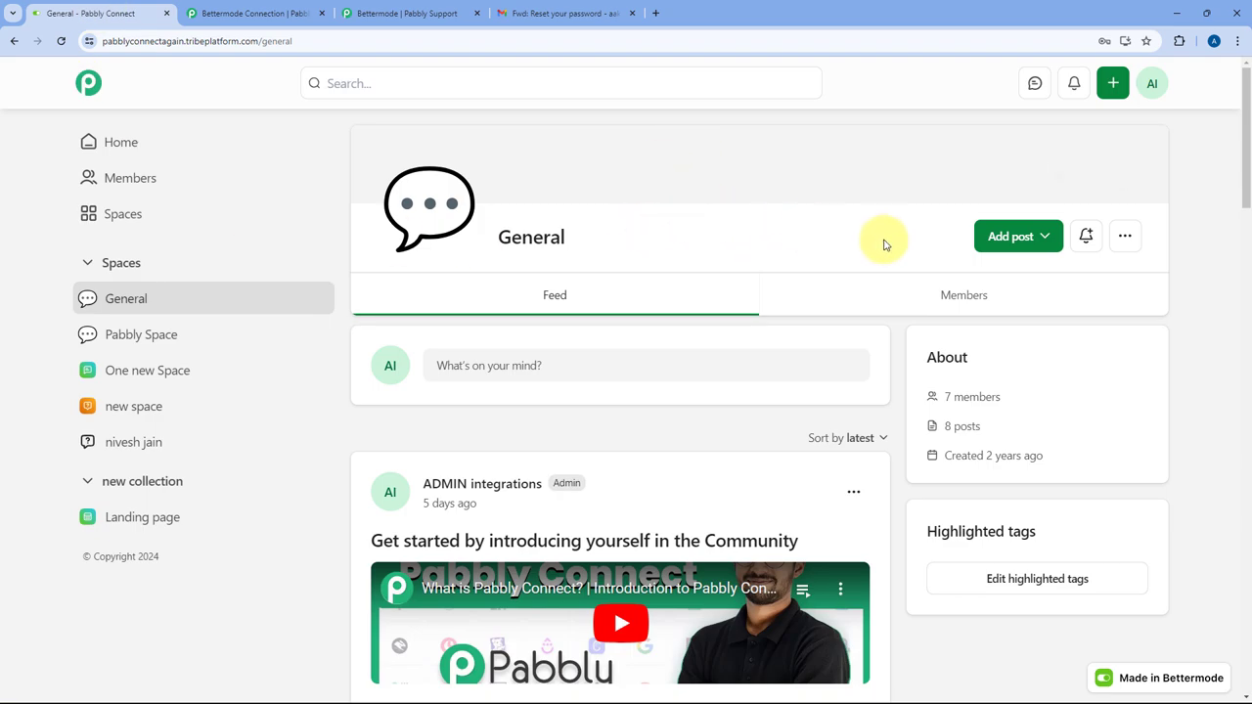
left_click(257, 13)
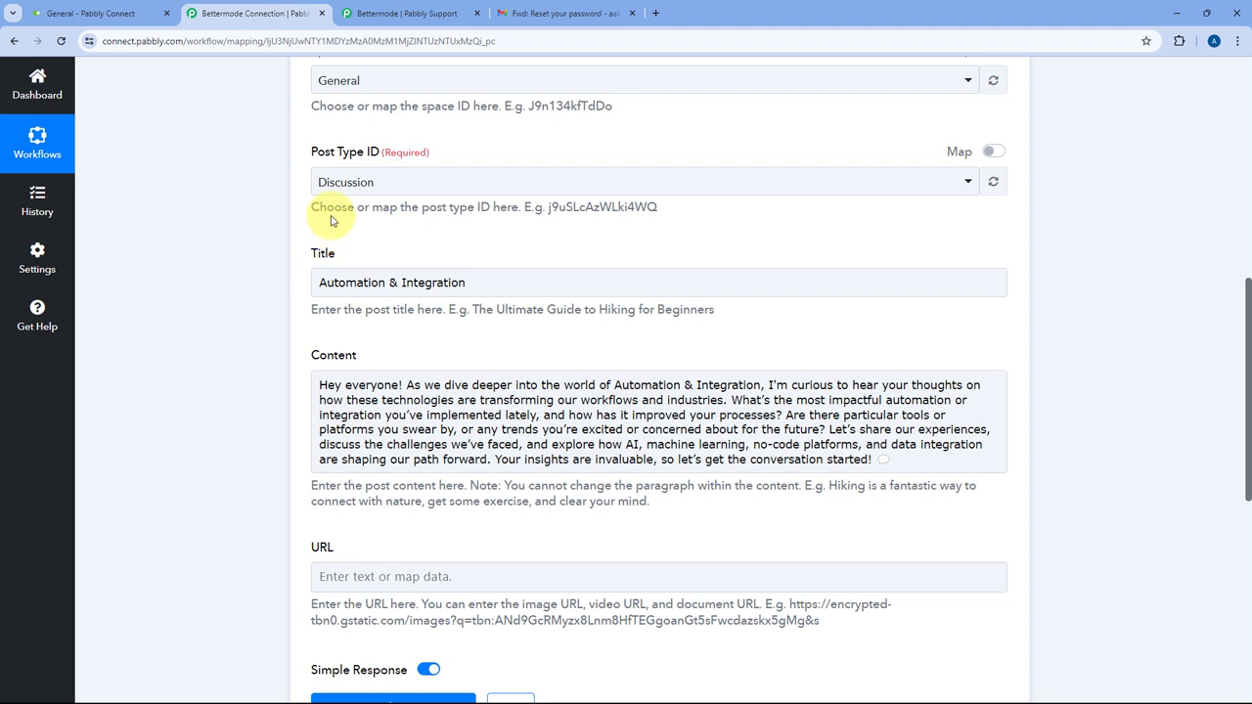
scroll(456, 260, "down", 1)
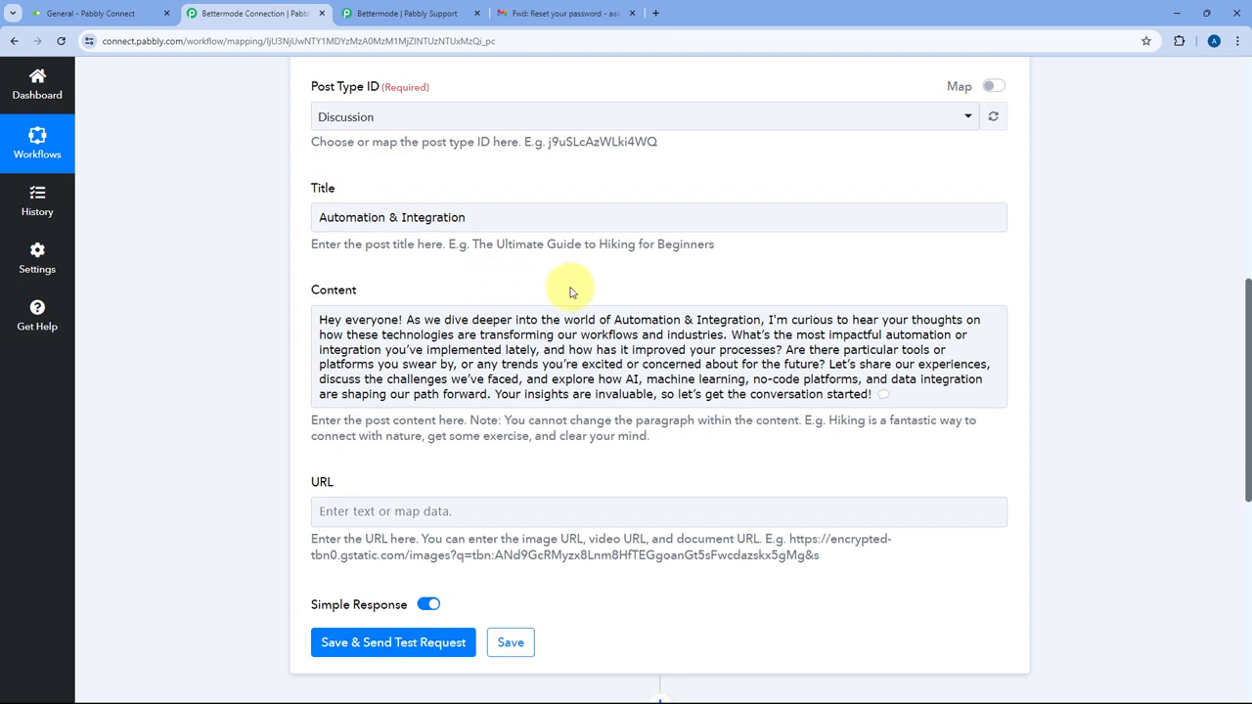
scroll(571, 290, "down", 1)
scroll(568, 291, "down", 2)
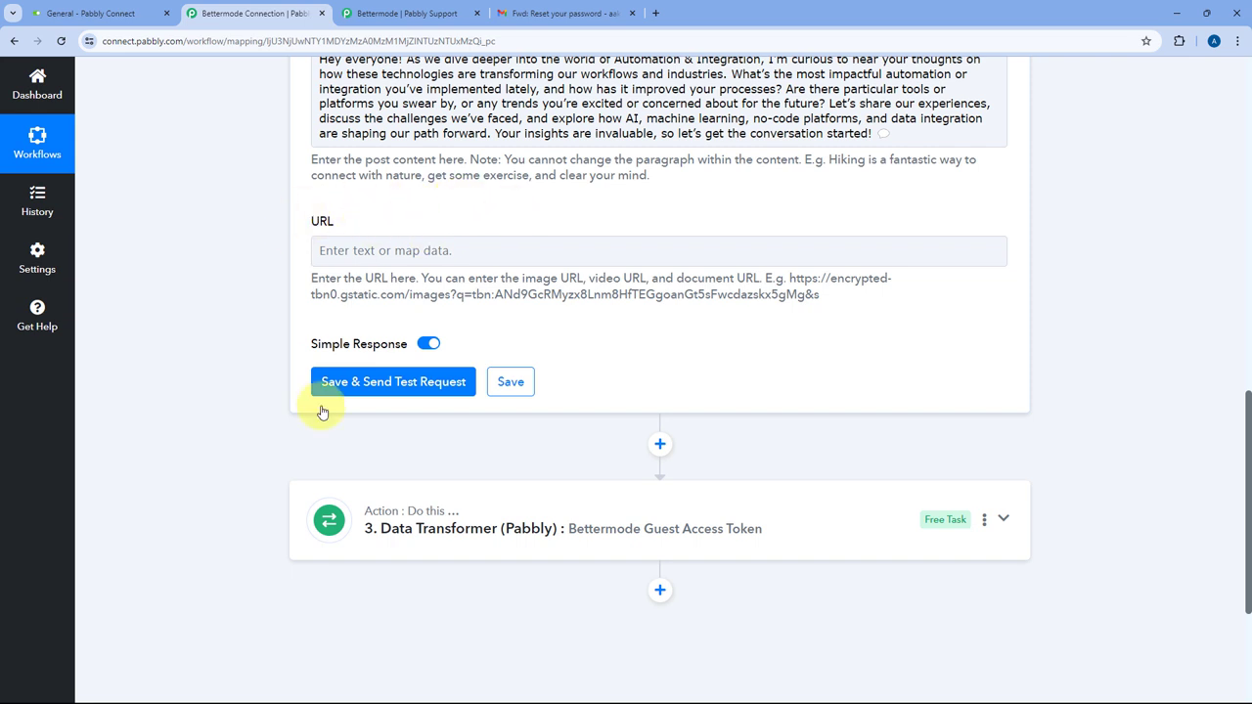
Step: Send the test request and review the returned post ID and Extensions Complexity 1
left_click(392, 380)
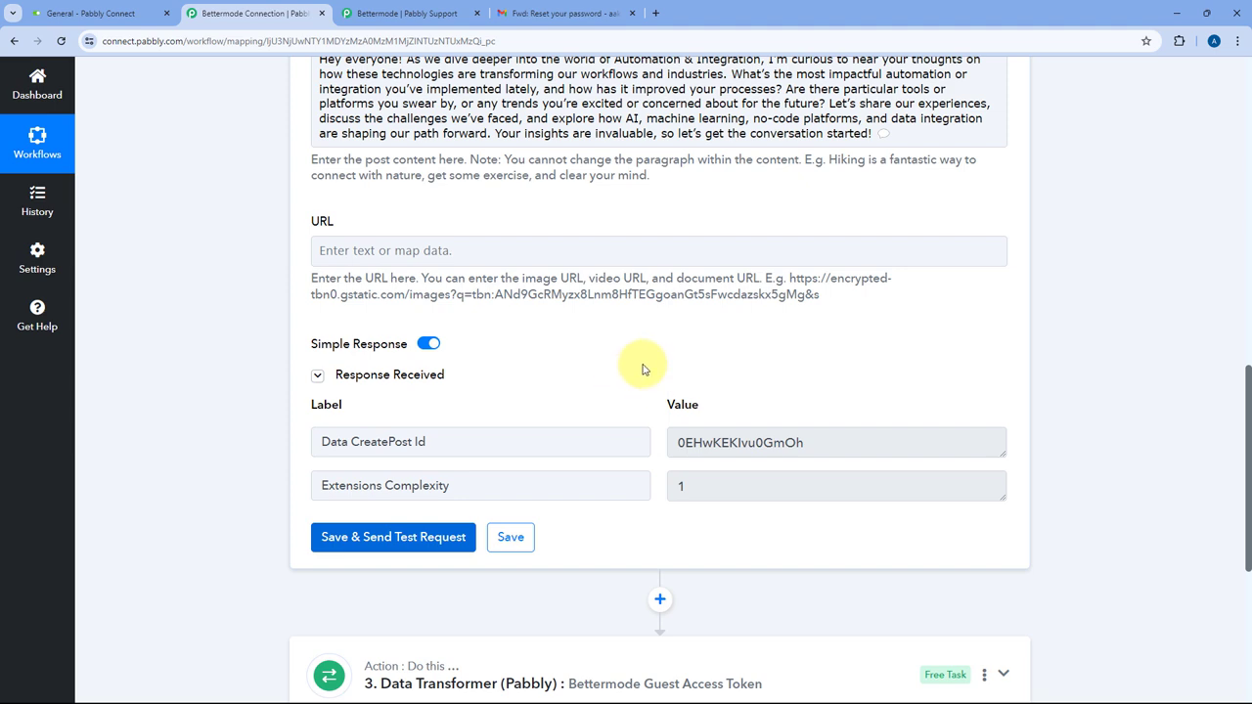
scroll(626, 406, "up", 2)
scroll(548, 399, "up", 1)
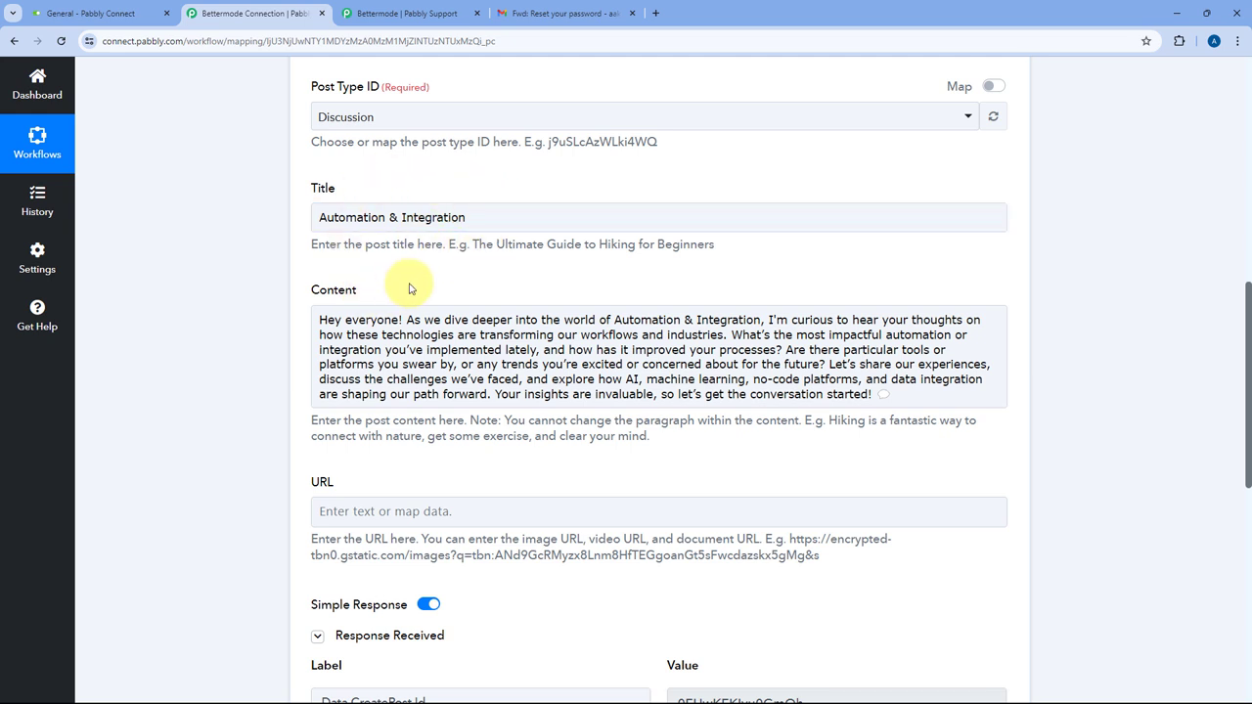
scroll(410, 293, "up", 2)
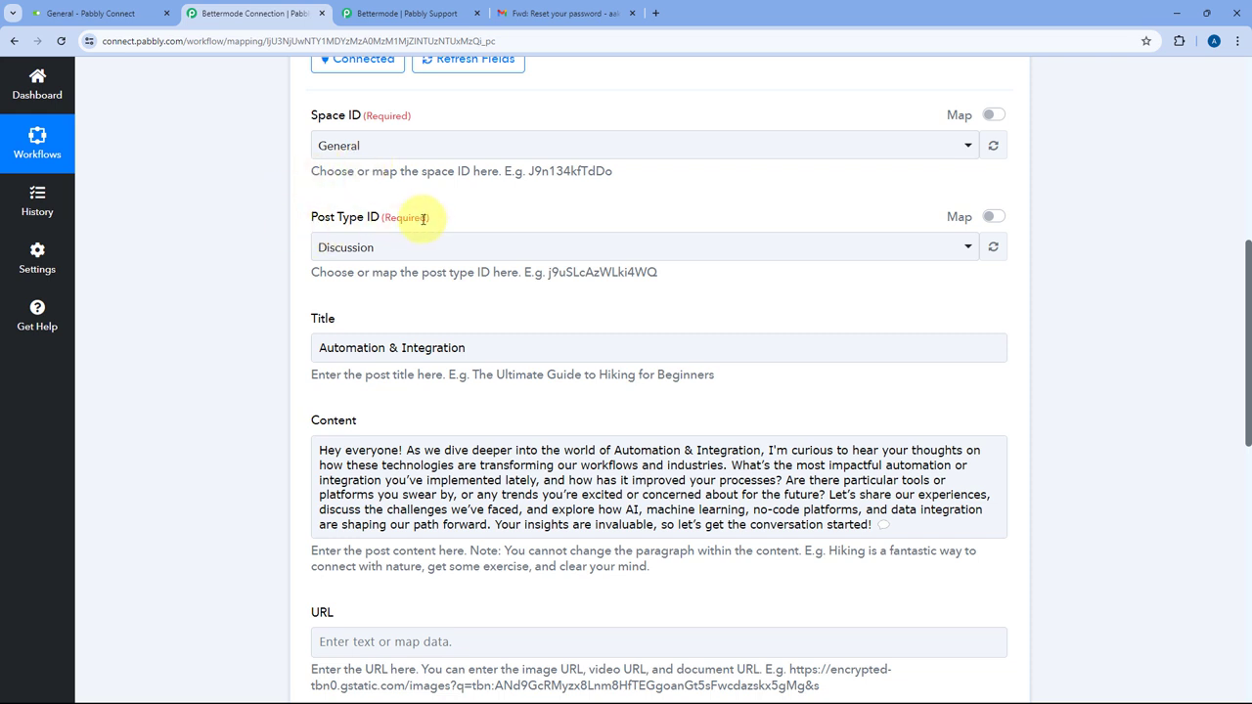
Step: Refresh the Bettermode General feed and locate the new Automation & Integration post
left_click(125, 8)
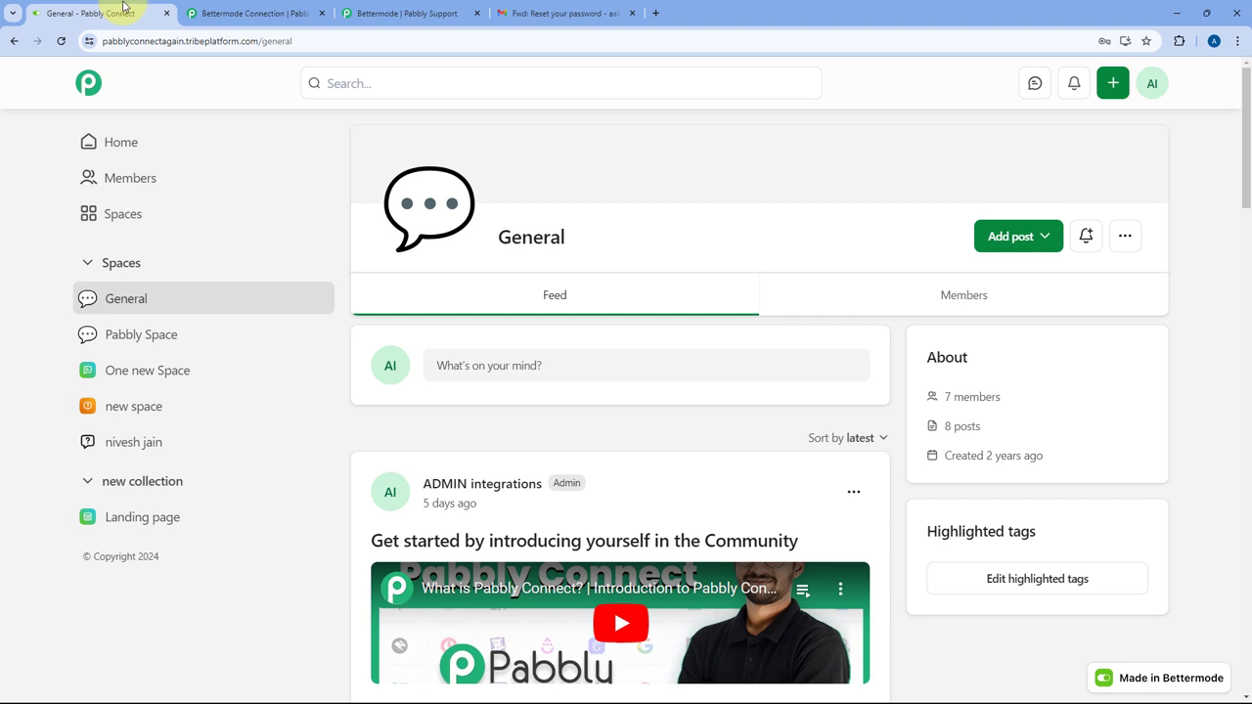
left_click(61, 41)
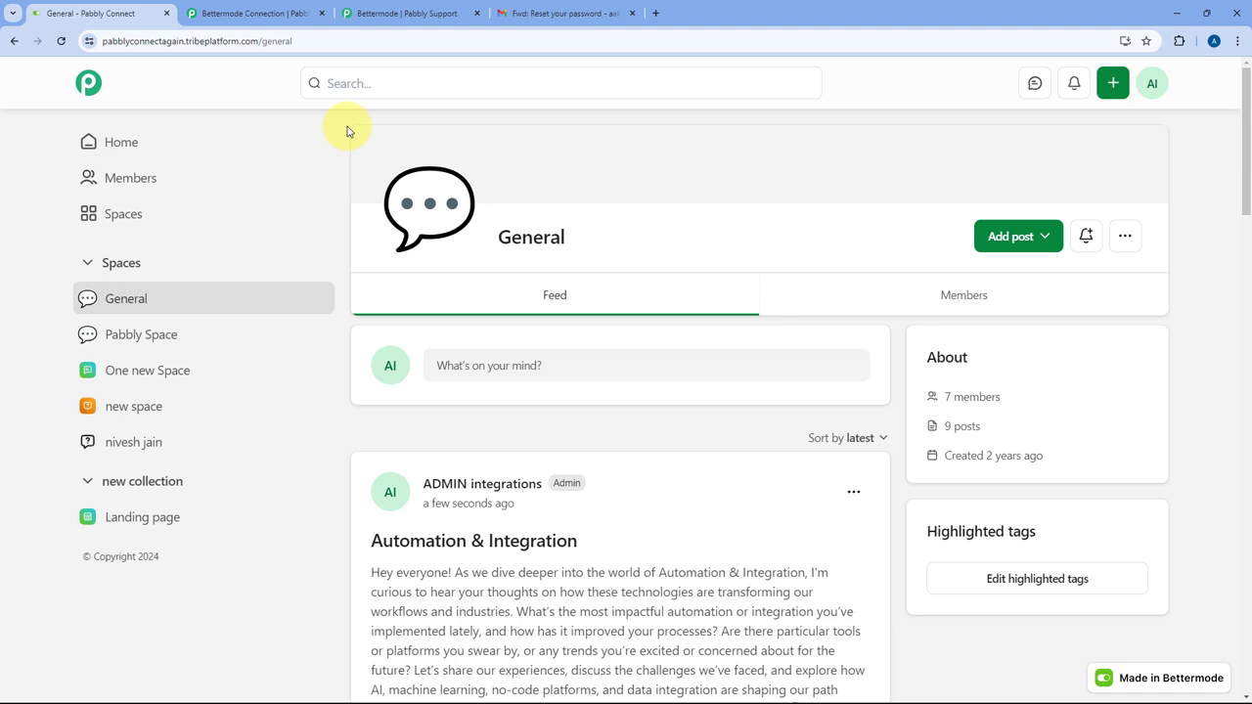
scroll(366, 271, "down", 3)
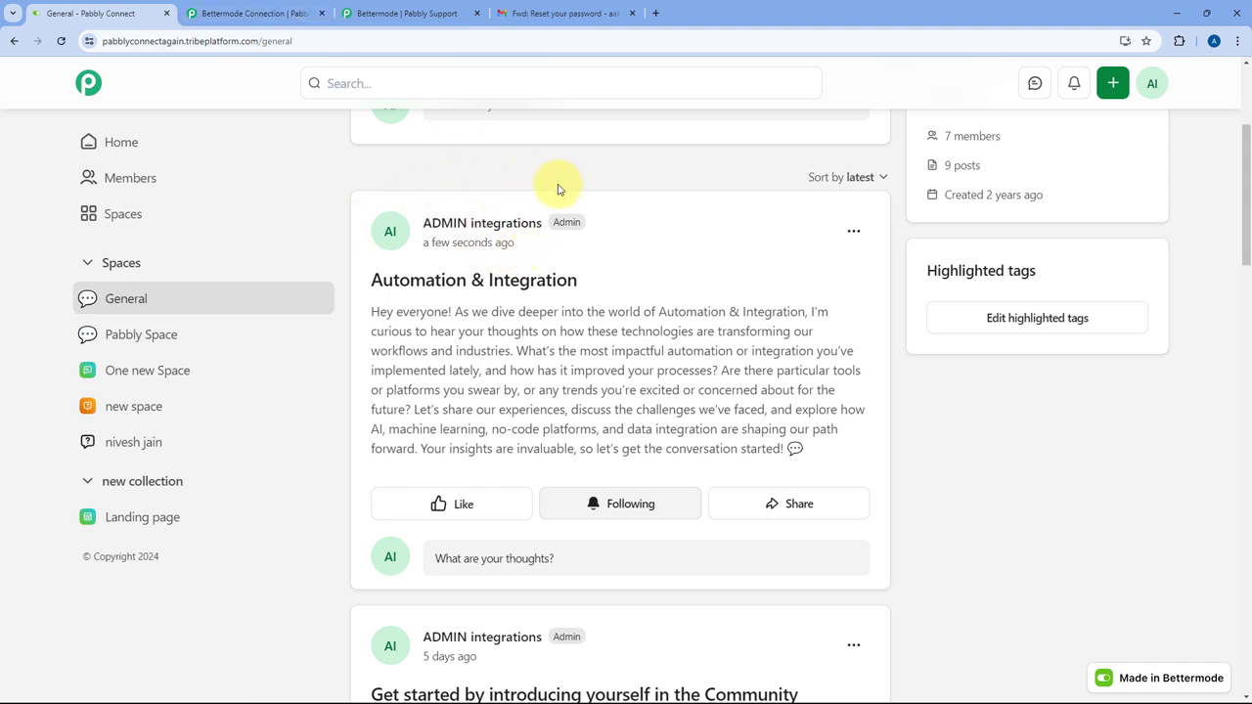
left_click_drag(384, 312, 805, 456)
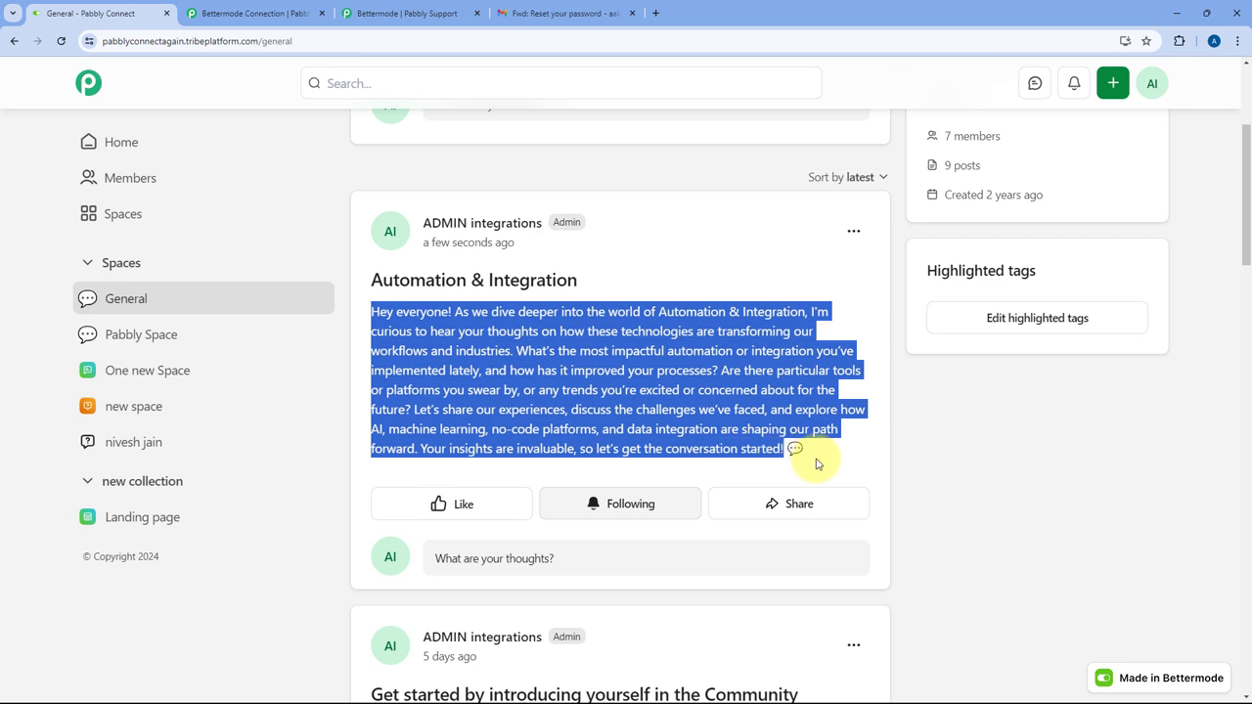
left_click(811, 456)
left_click(245, 13)
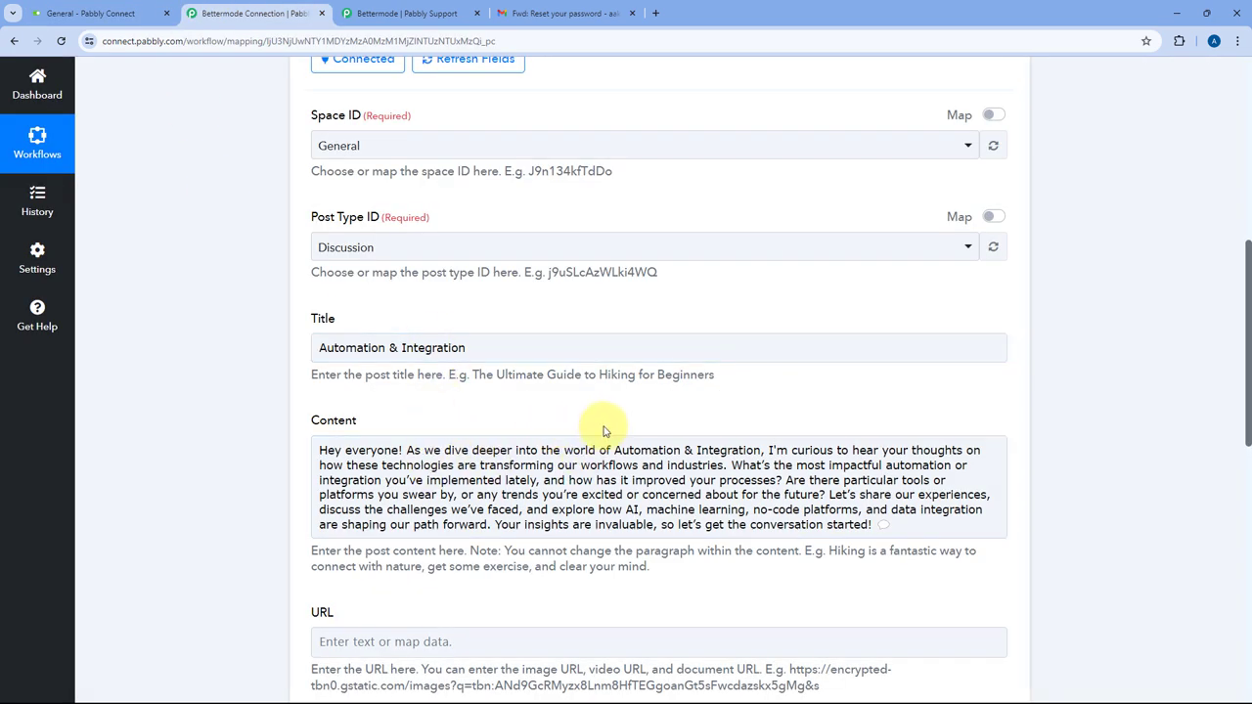
Step: Collapse the Bettermode Create New Post step
scroll(604, 432, "up", 1)
scroll(602, 430, "up", 2)
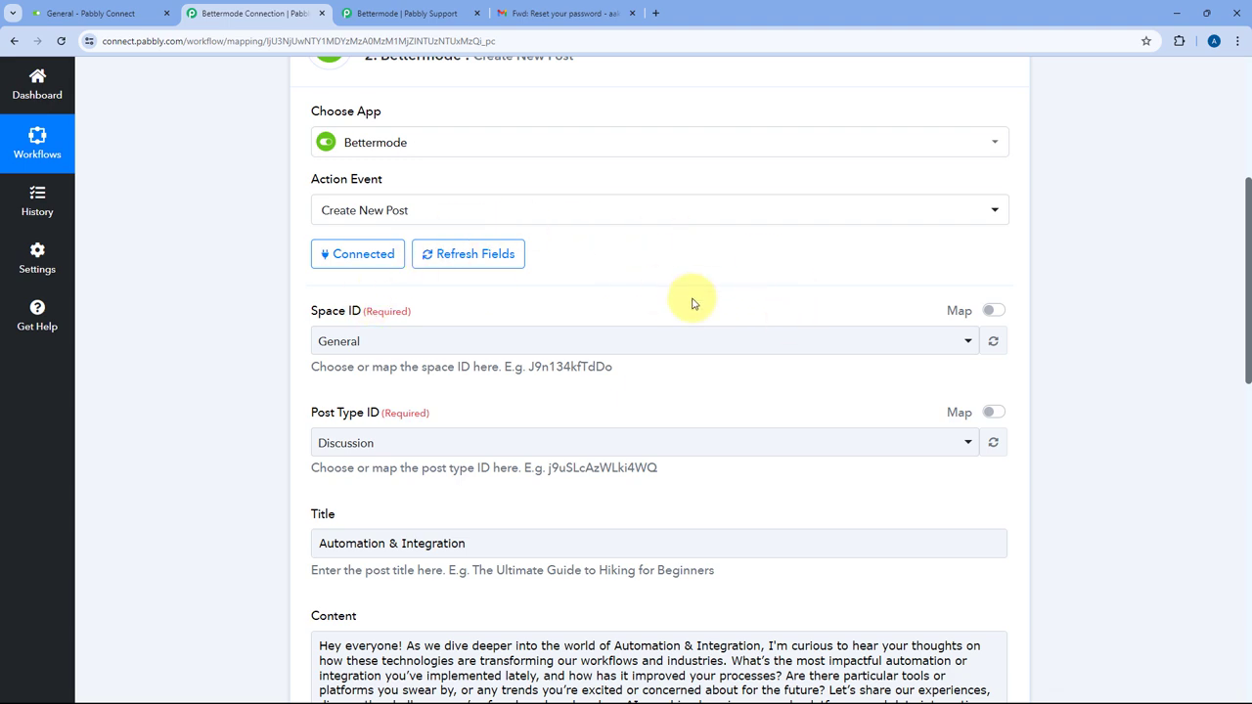
scroll(636, 286, "down", 1)
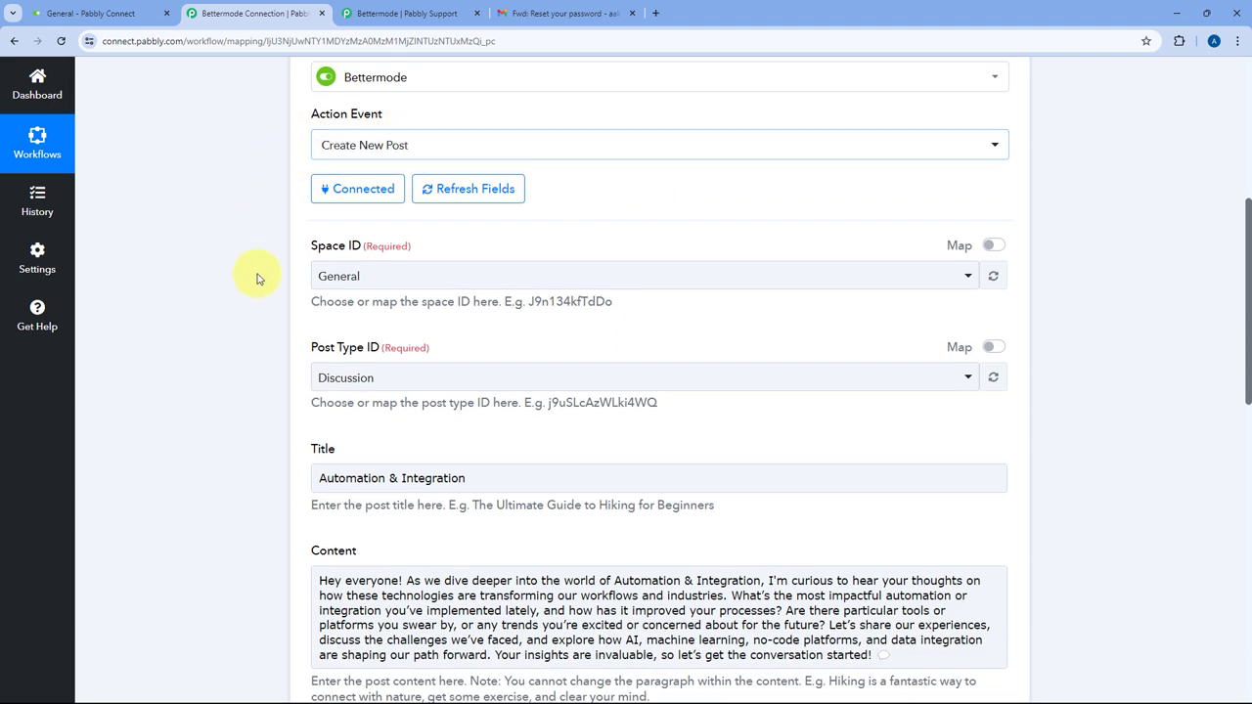
scroll(290, 363, "down", 3)
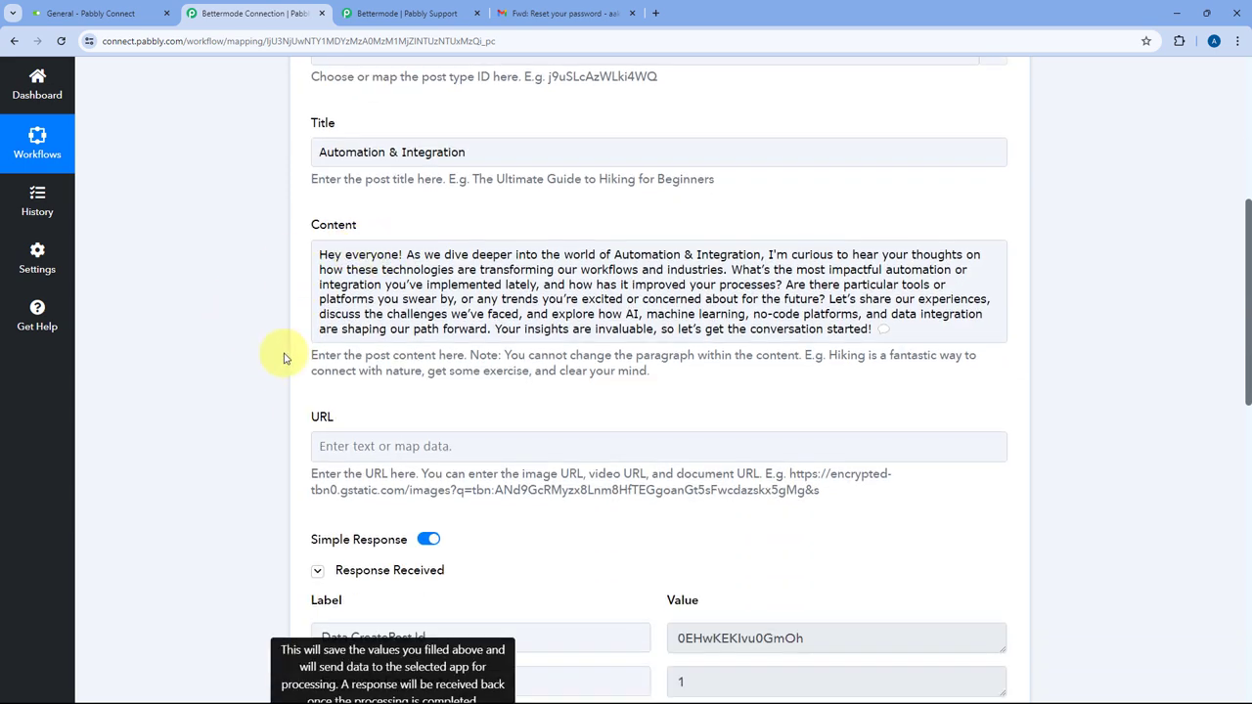
scroll(543, 432, "up", 4)
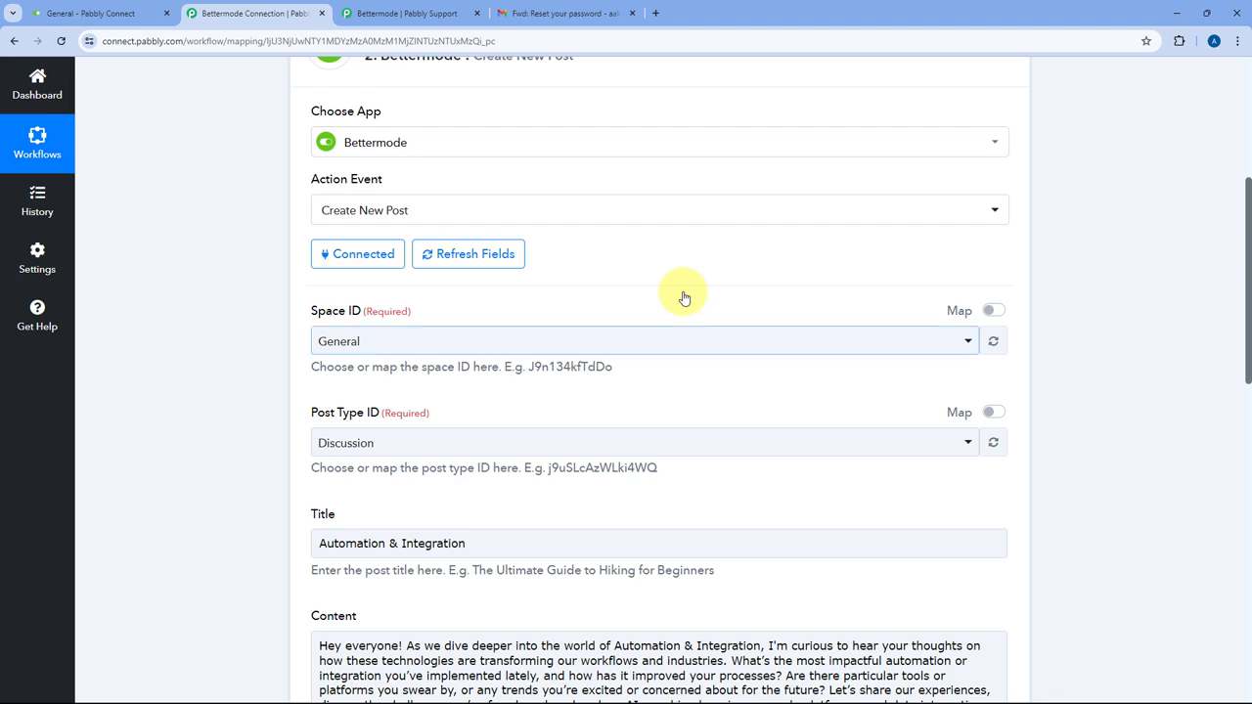
scroll(662, 299, "up", 1)
scroll(675, 196, "up", 3)
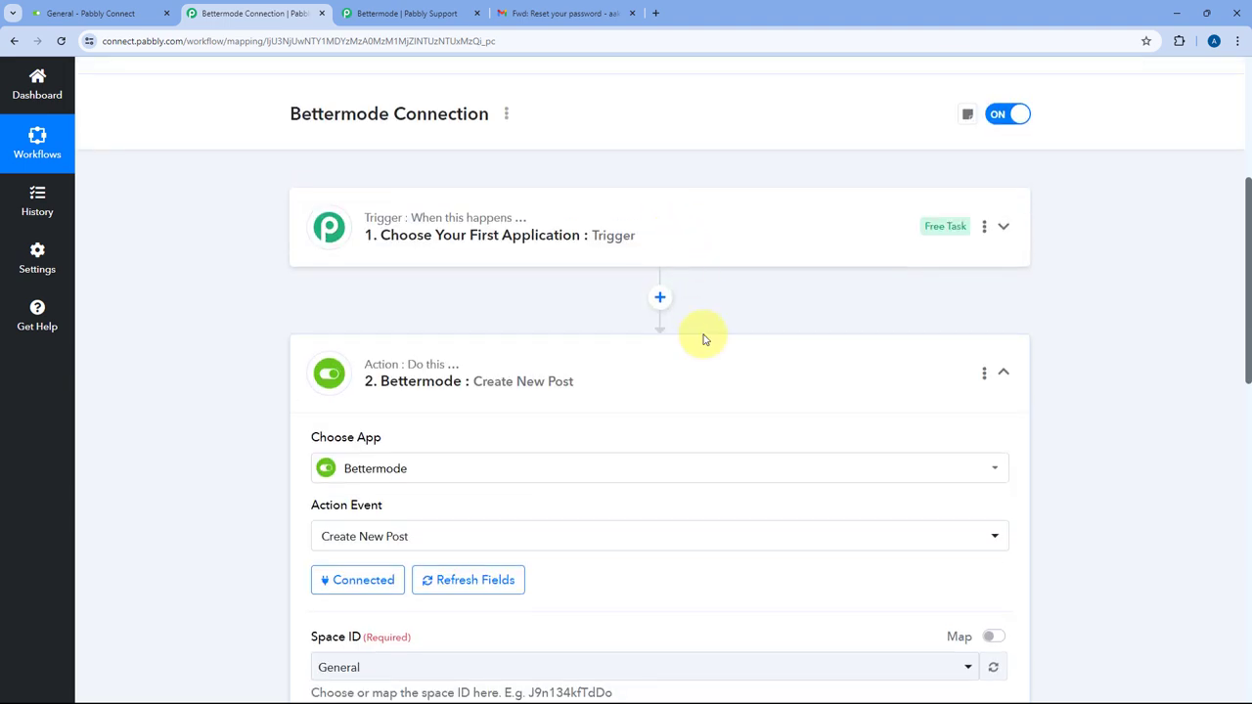
left_click(522, 355)
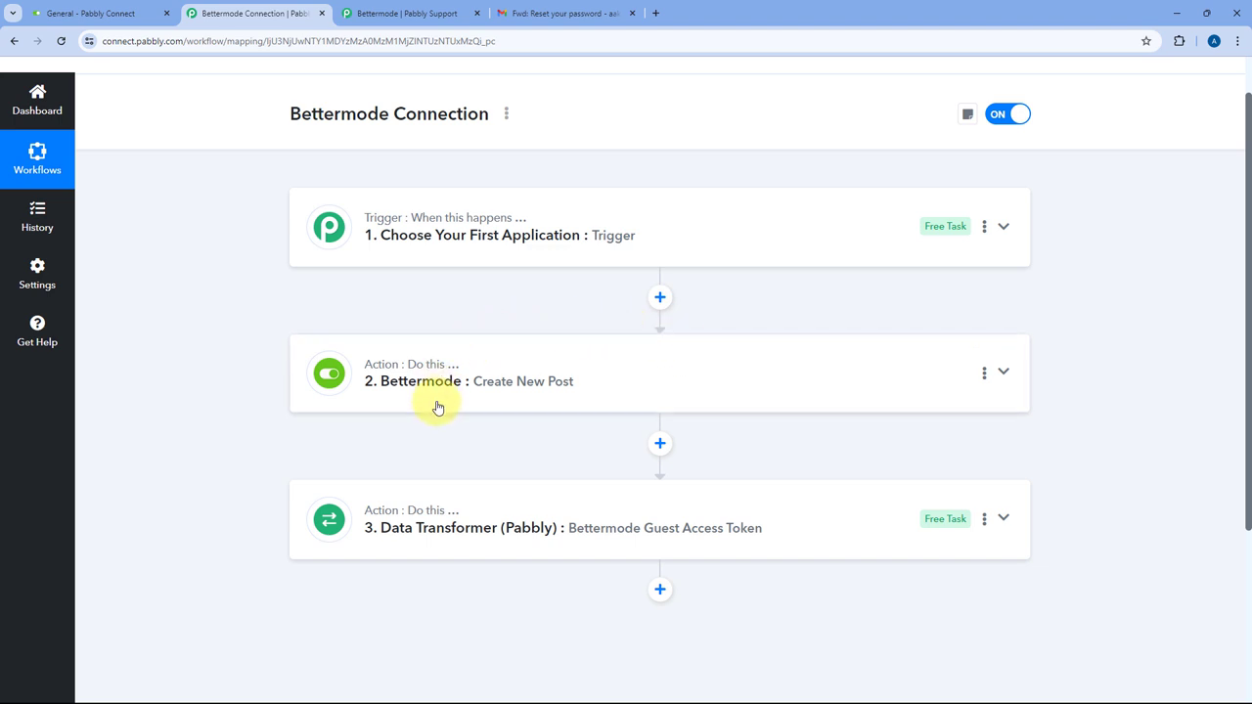
Step: Delete the Data Transformer step and confirm the deletion
scroll(573, 358, "down", 2)
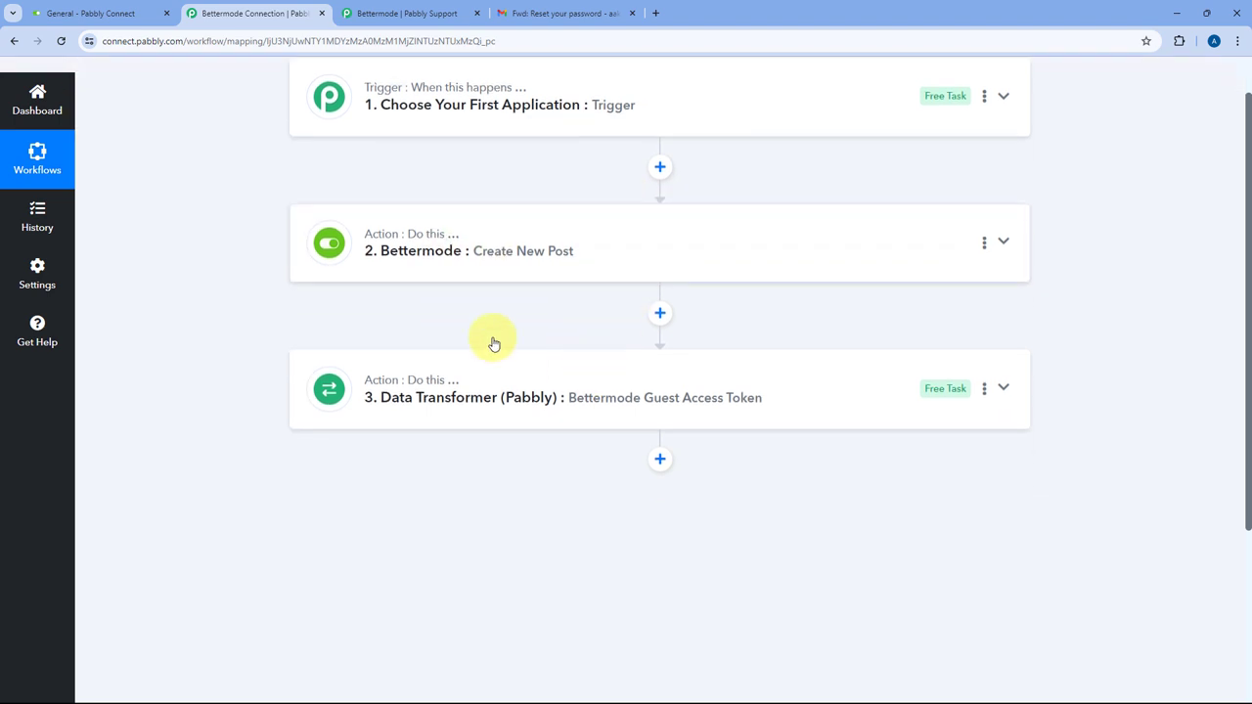
scroll(411, 421, "down", 1)
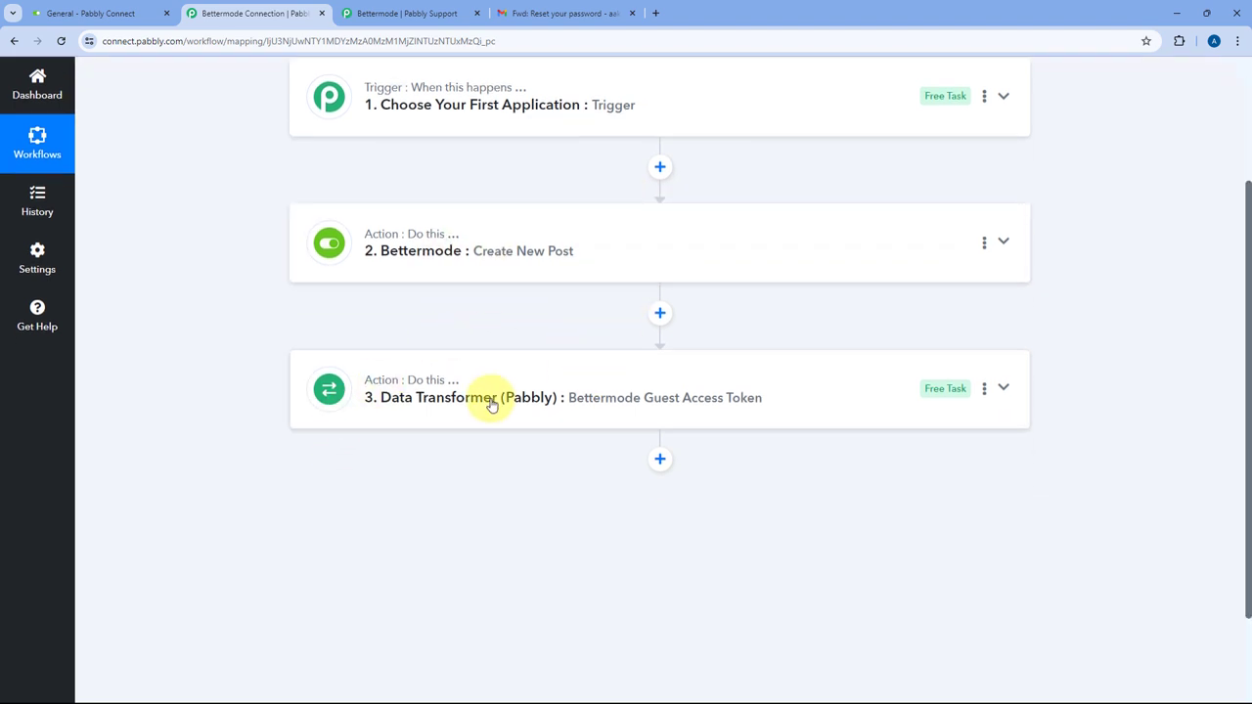
left_click(986, 391)
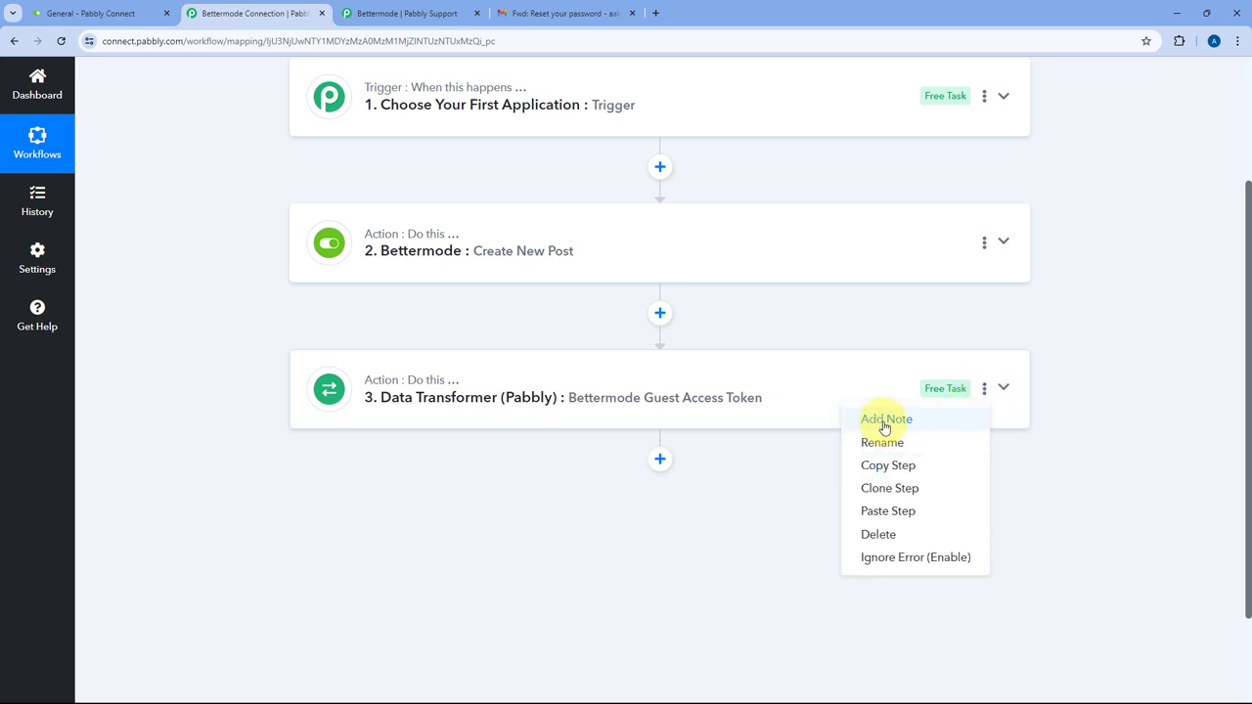
left_click(886, 537)
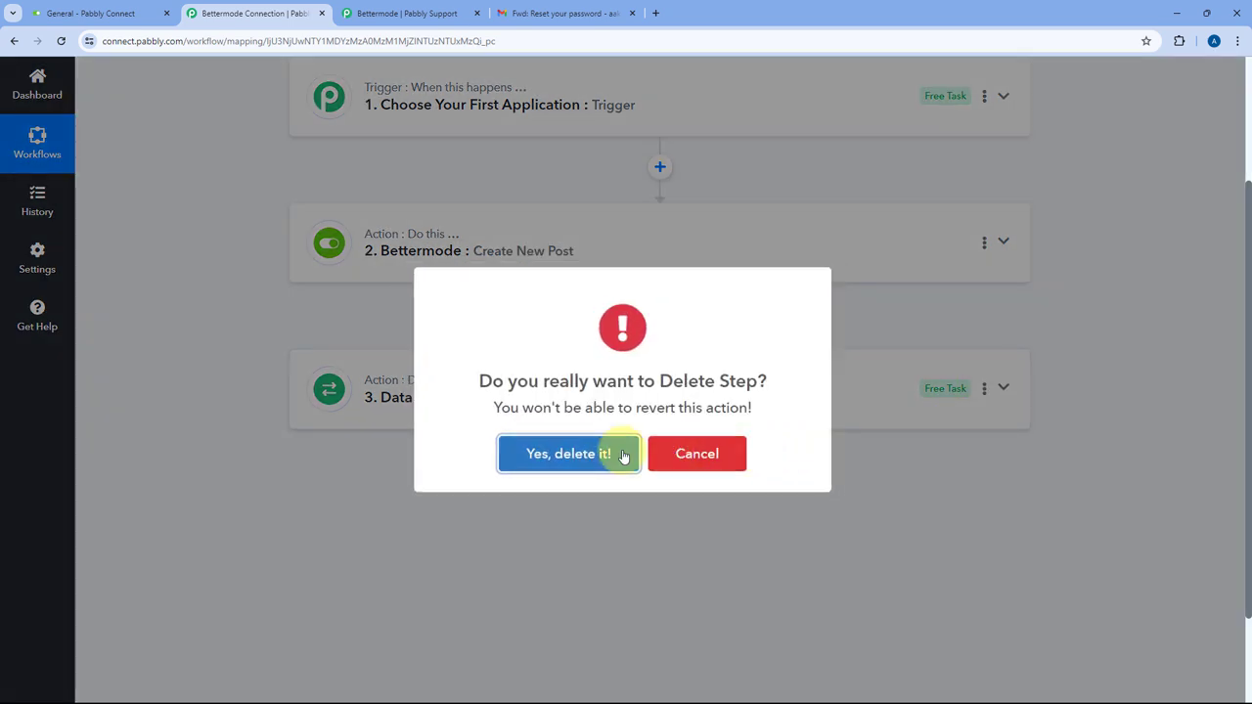
left_click(616, 455)
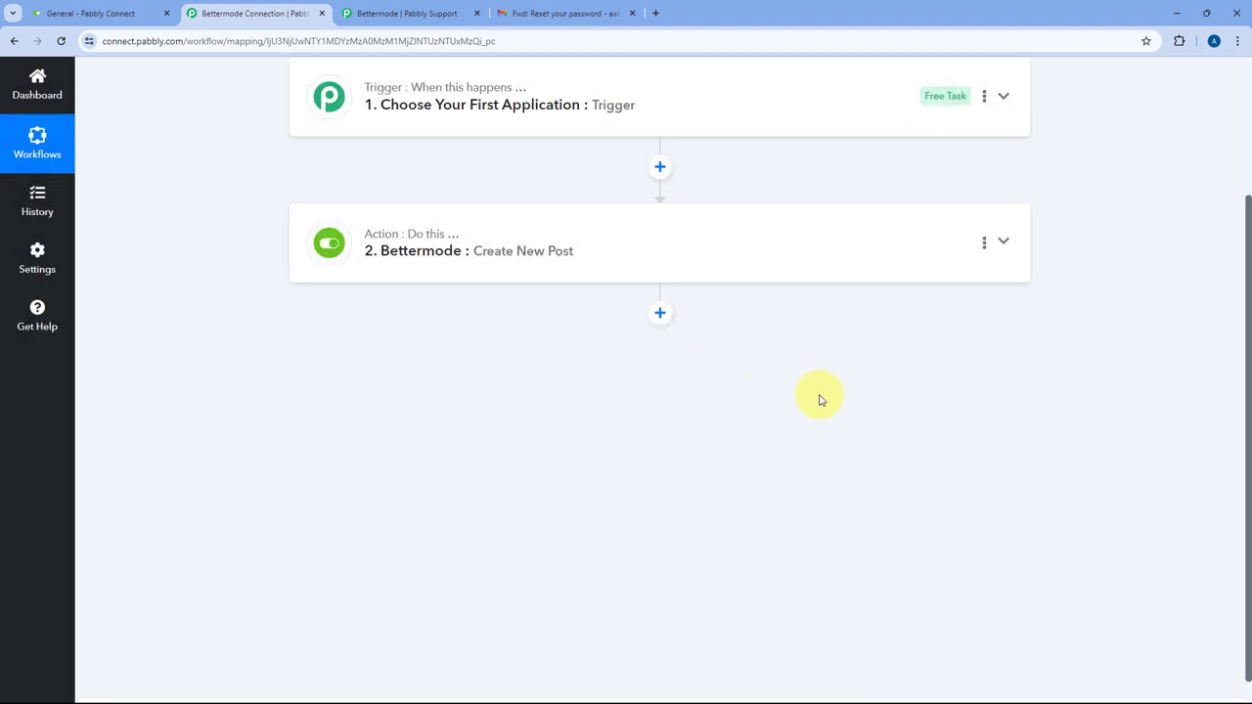
scroll(797, 362, "up", 2)
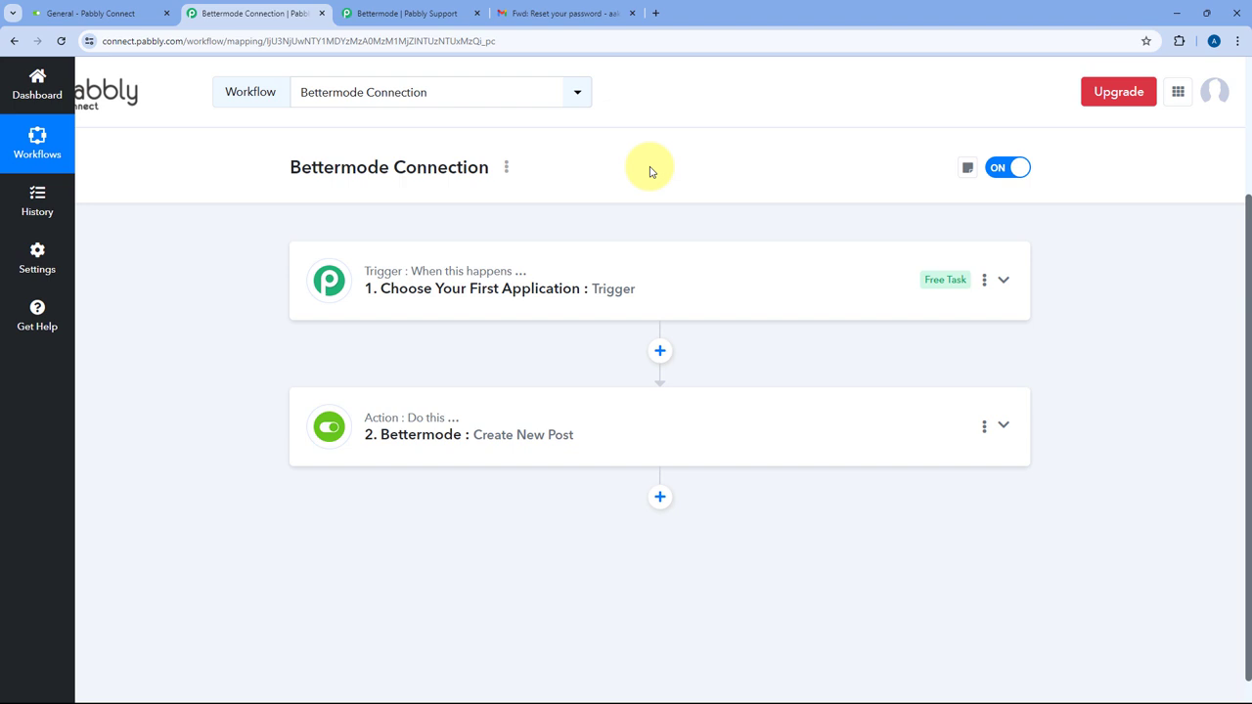